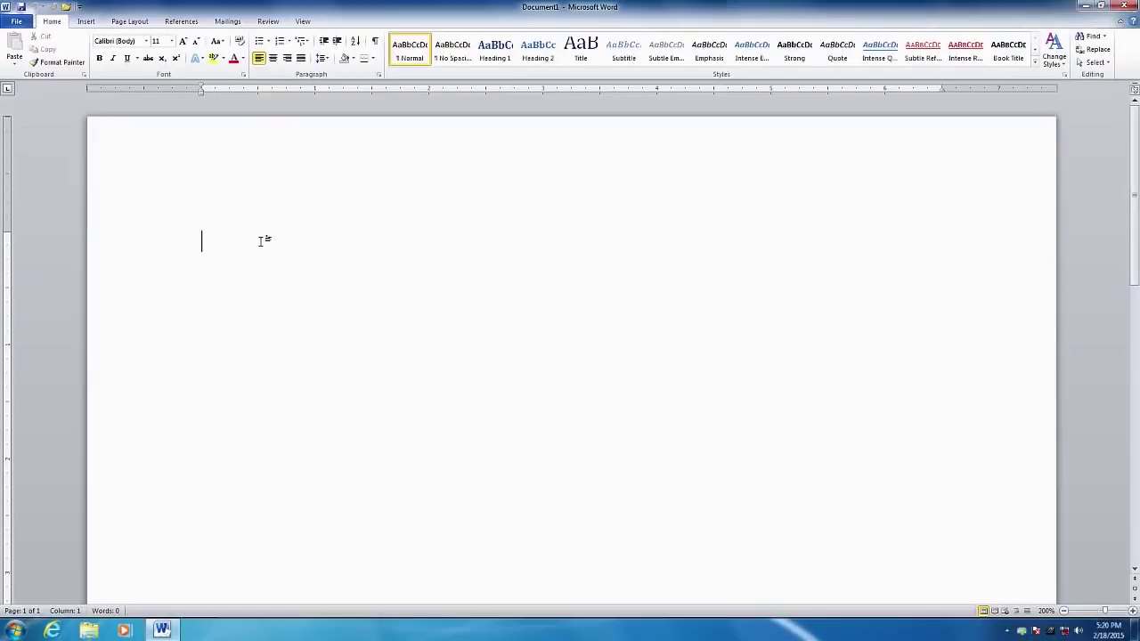
Step: Type 'welcome to CPL' and format it at 26 pt with the Title style
text(welco)
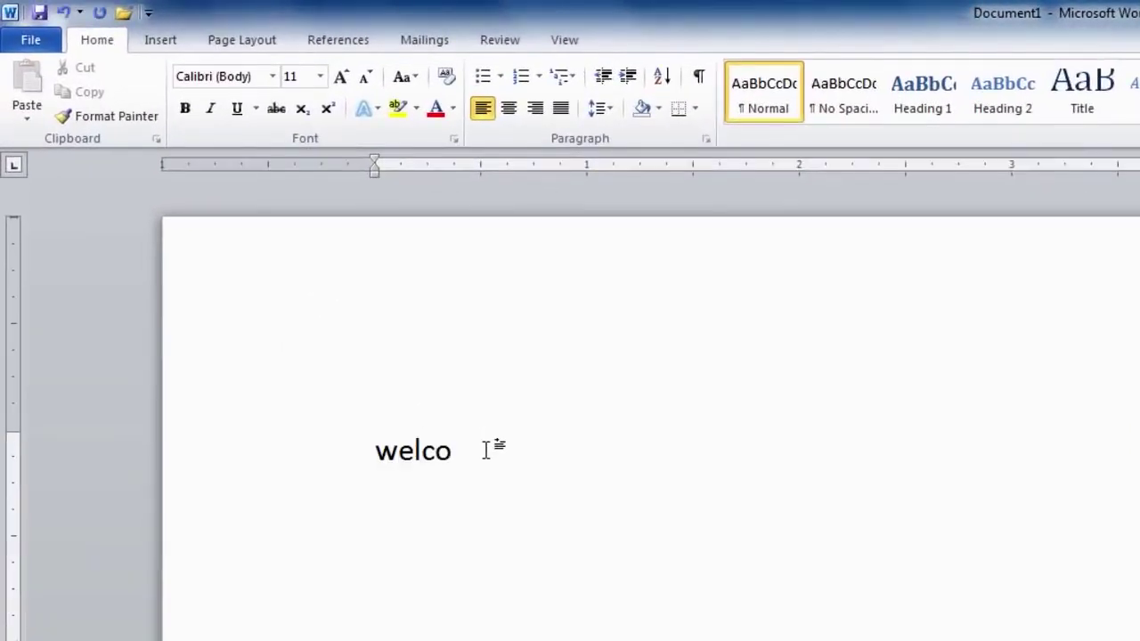
text(me to CPL)
drag(595, 454, 372, 374)
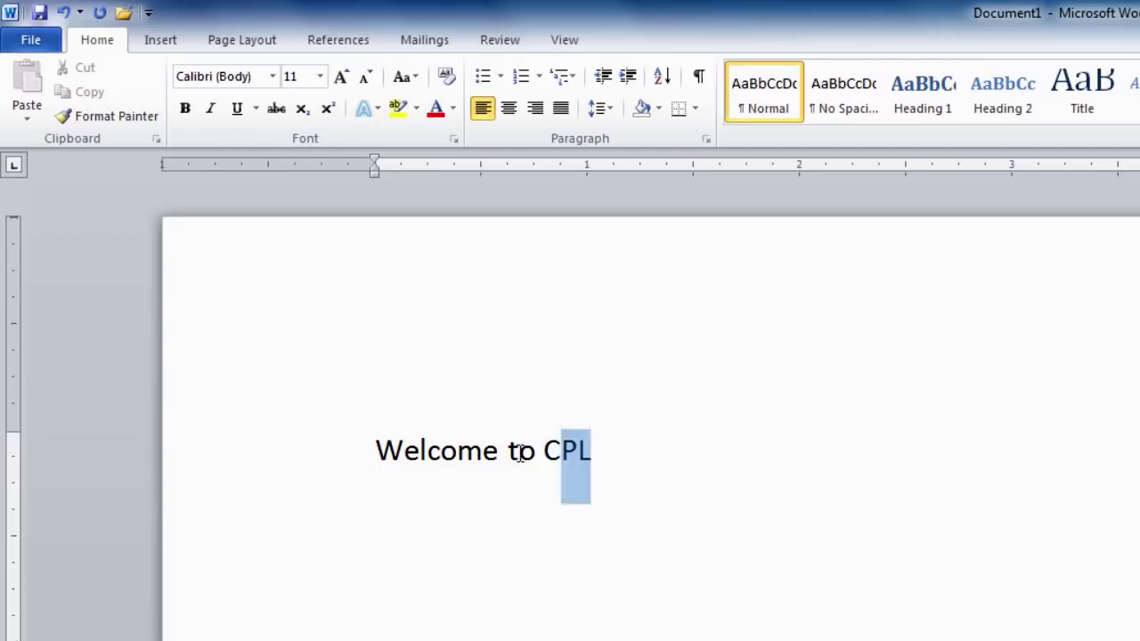
click(320, 77)
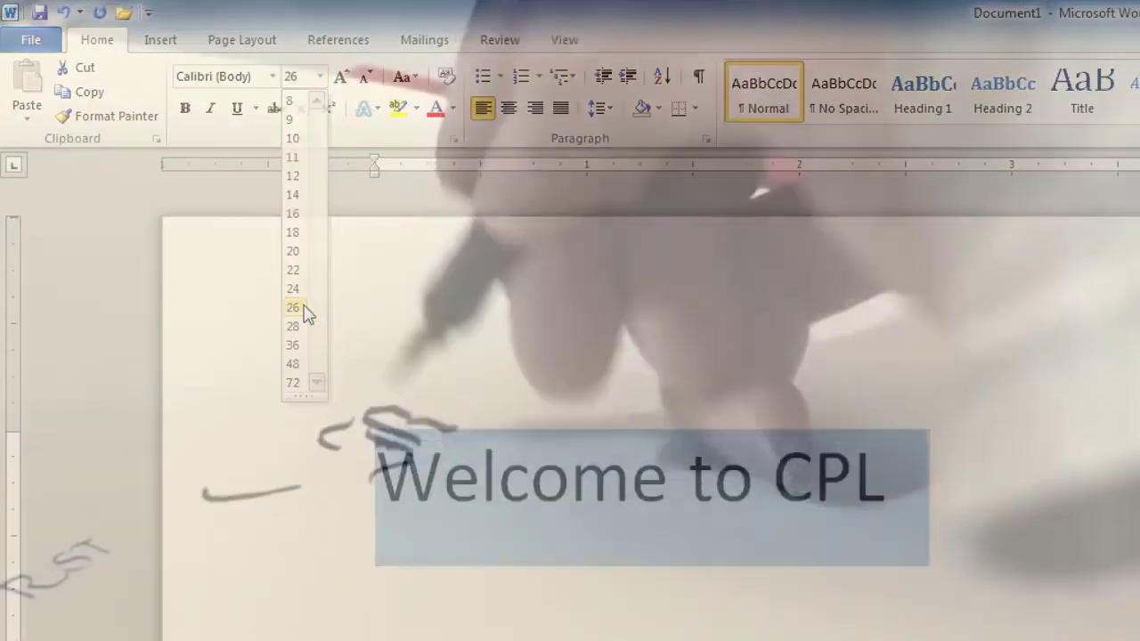
click(305, 308)
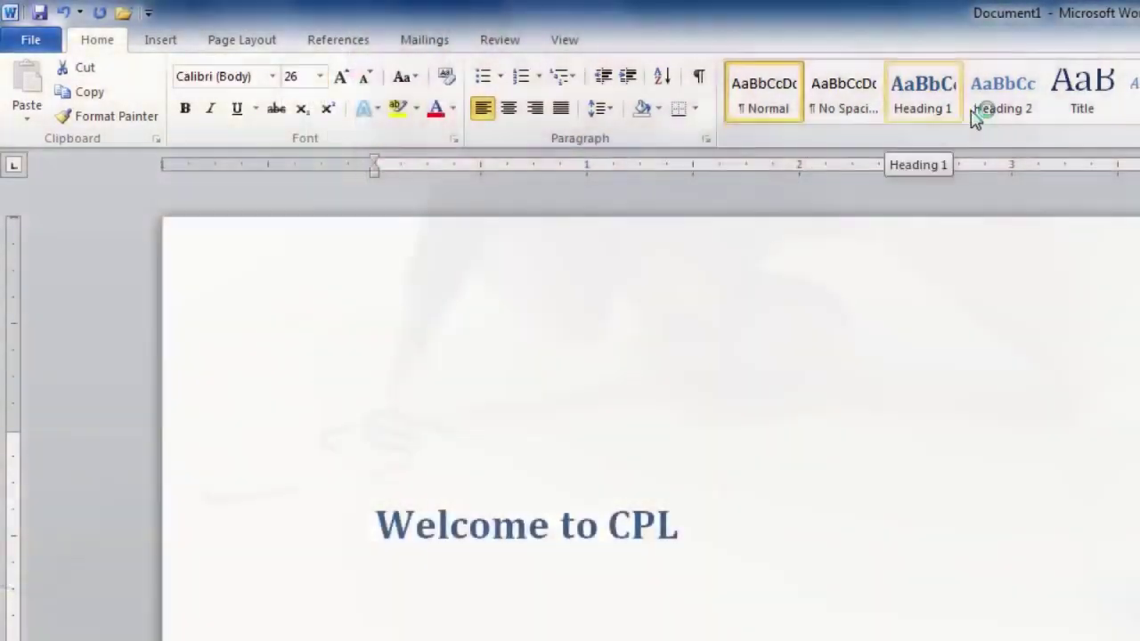
click(1068, 105)
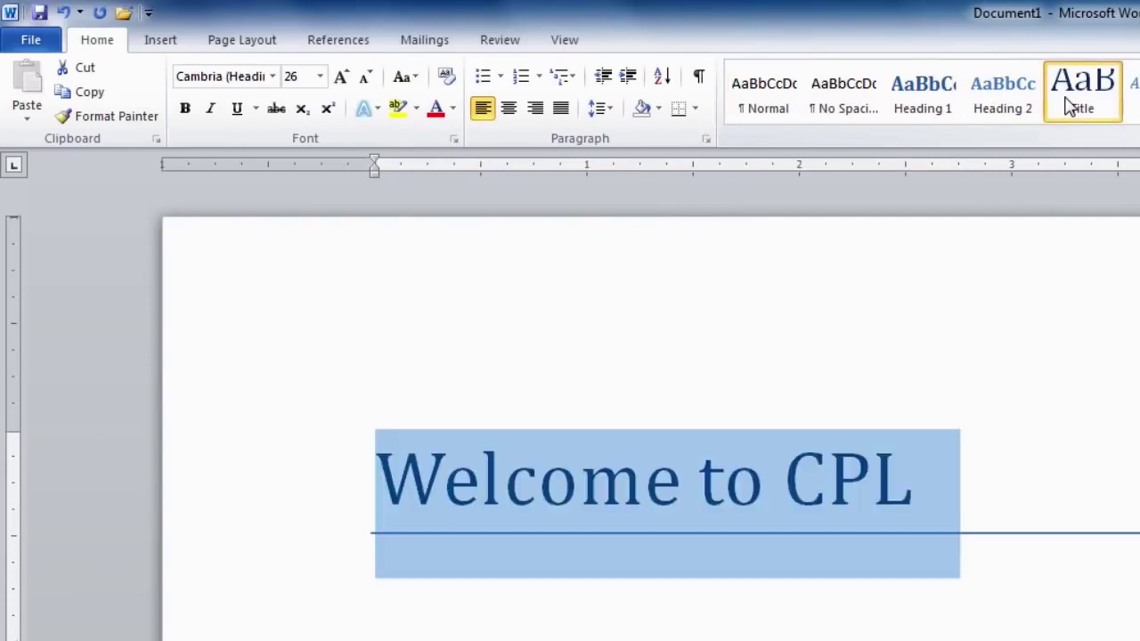
click(453, 109)
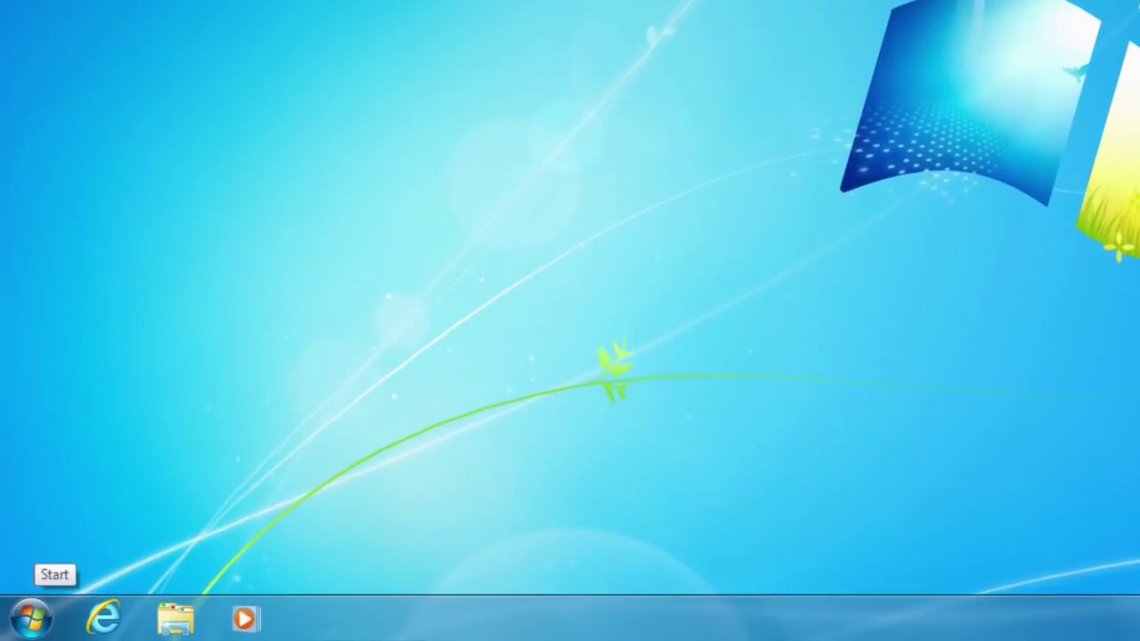
Step: Expand the Microsoft Office folder under All Programs in the Start menu
click(31, 617)
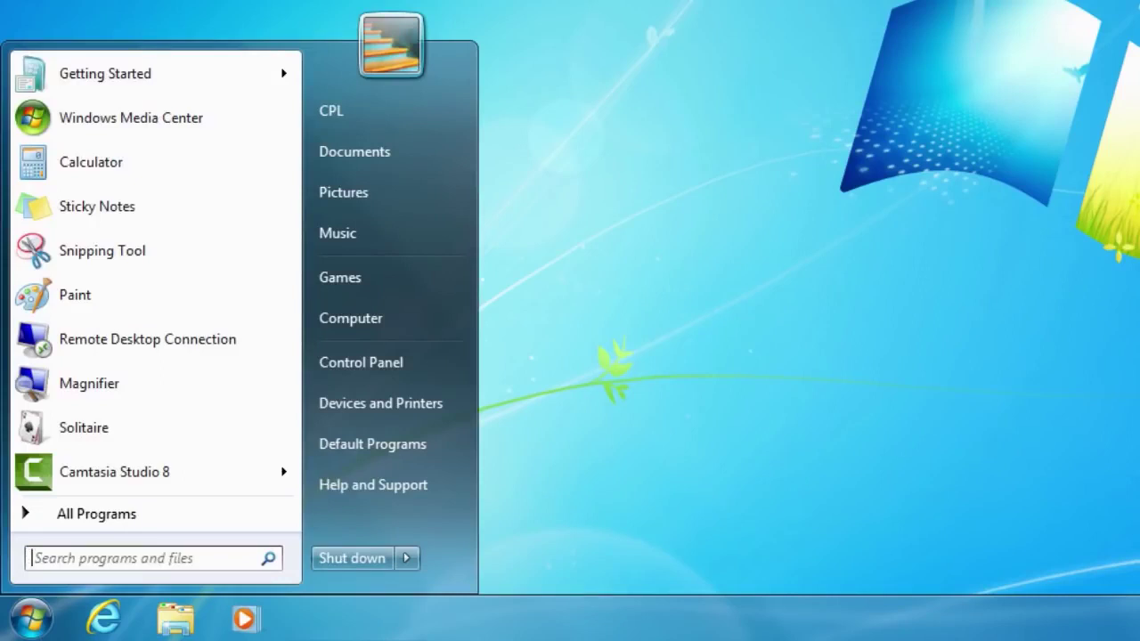
click(87, 517)
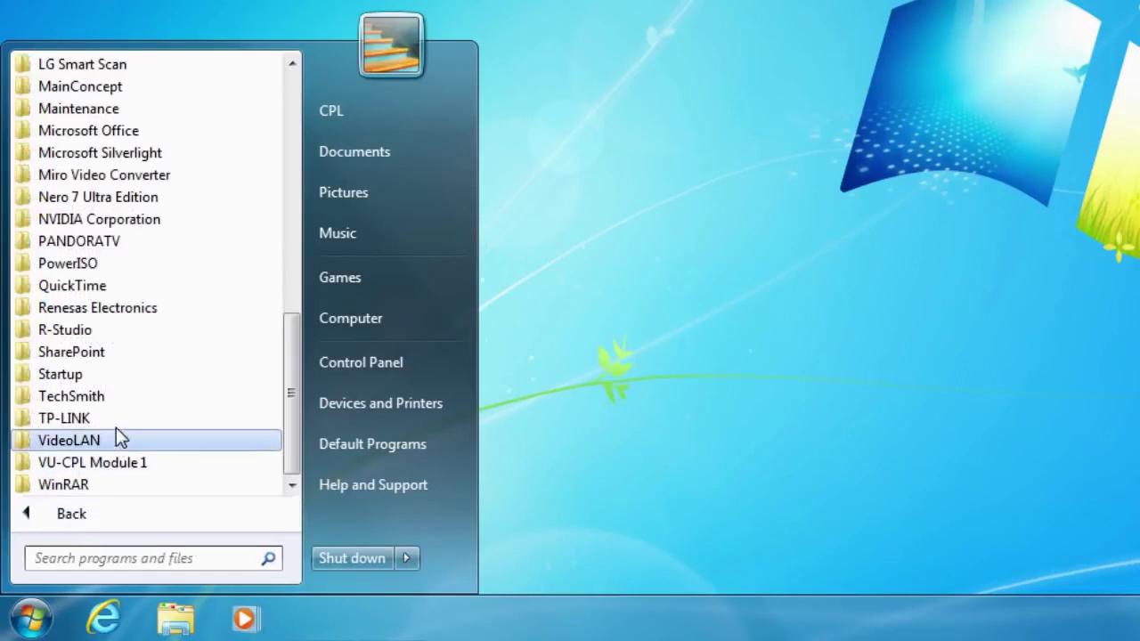
click(139, 134)
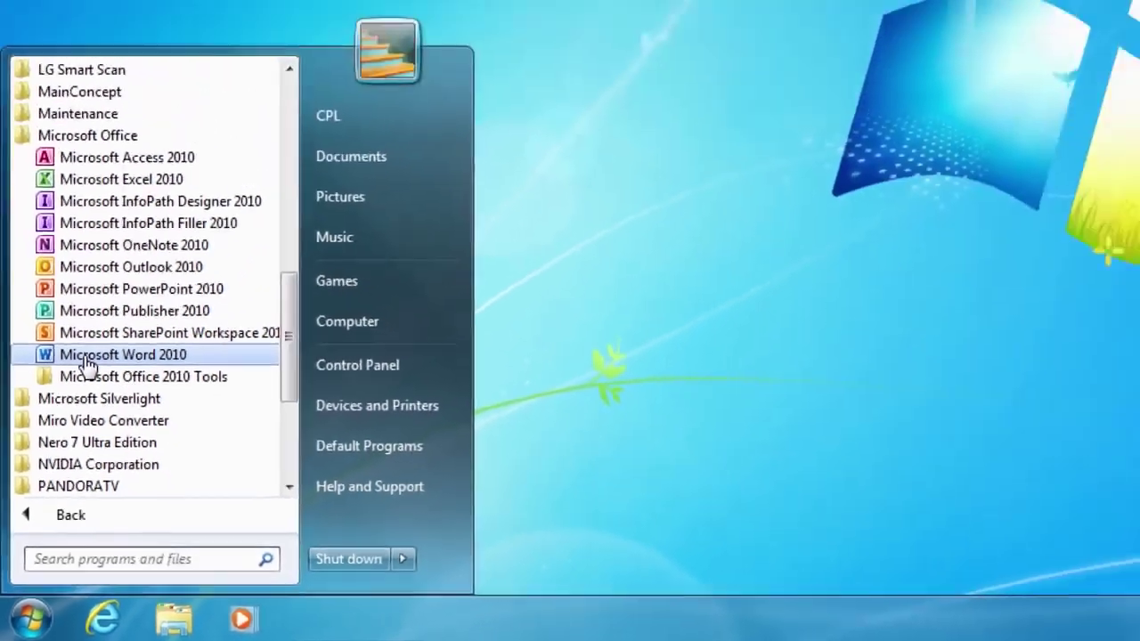
Step: Launch Microsoft Word 2010 from the Microsoft Office folder
click(74, 201)
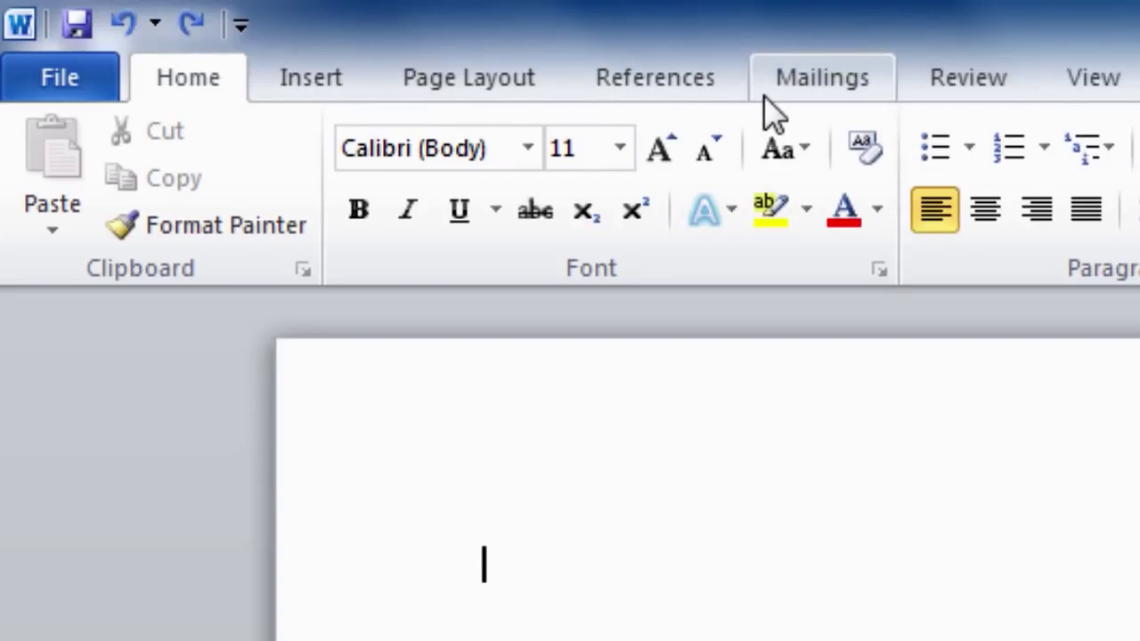
click(332, 76)
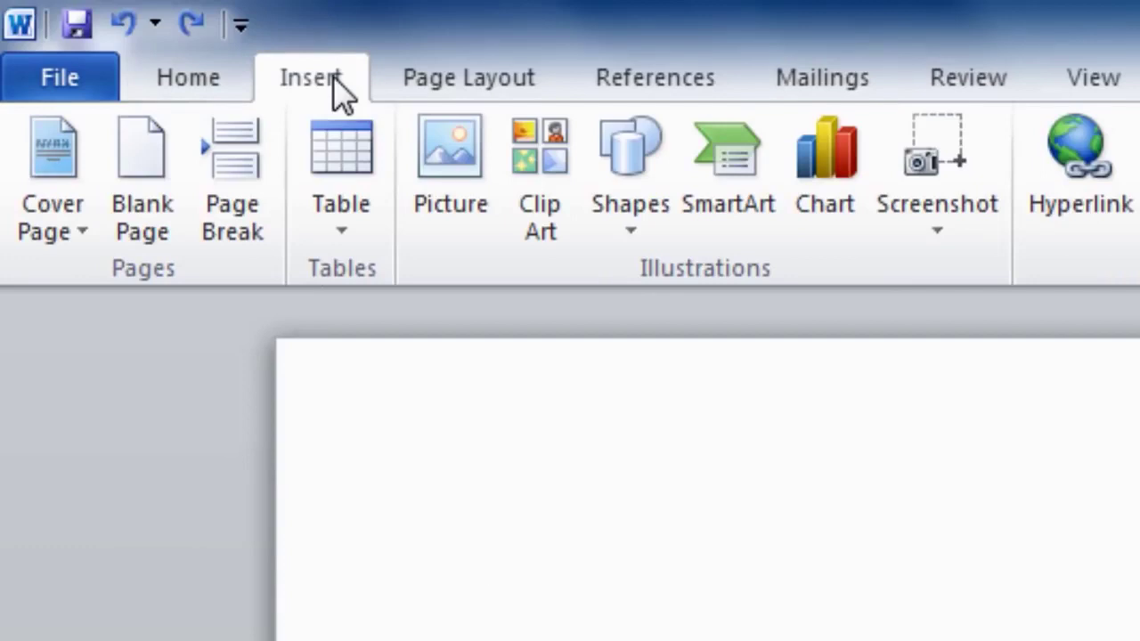
click(170, 85)
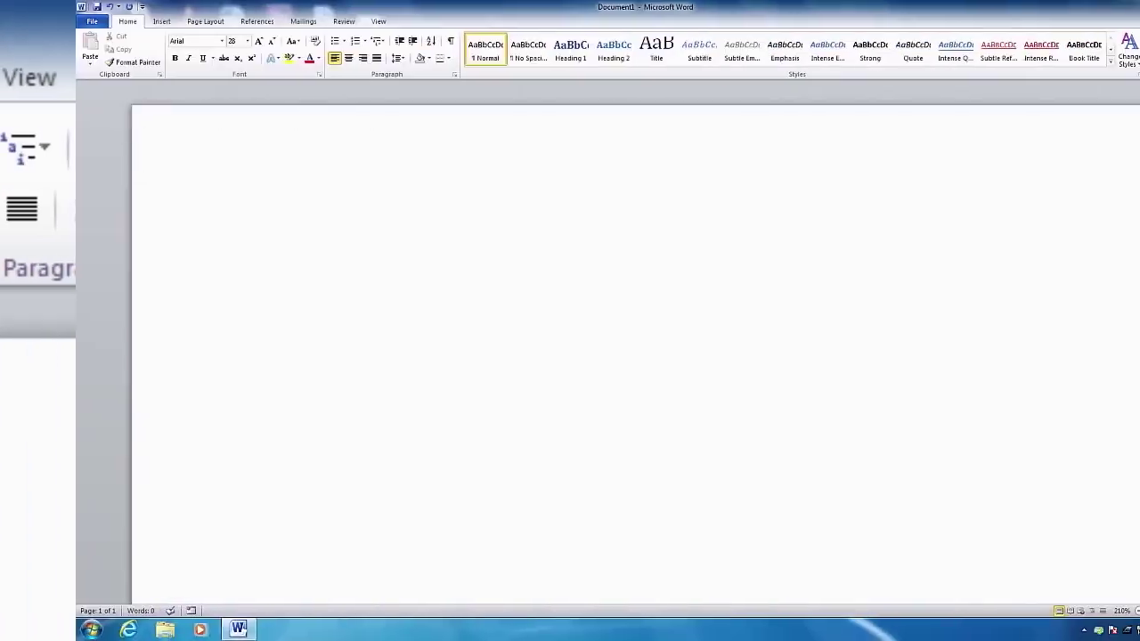
Step: Type 'Welcome to CPL' and make the line italic and underlined
text(We)
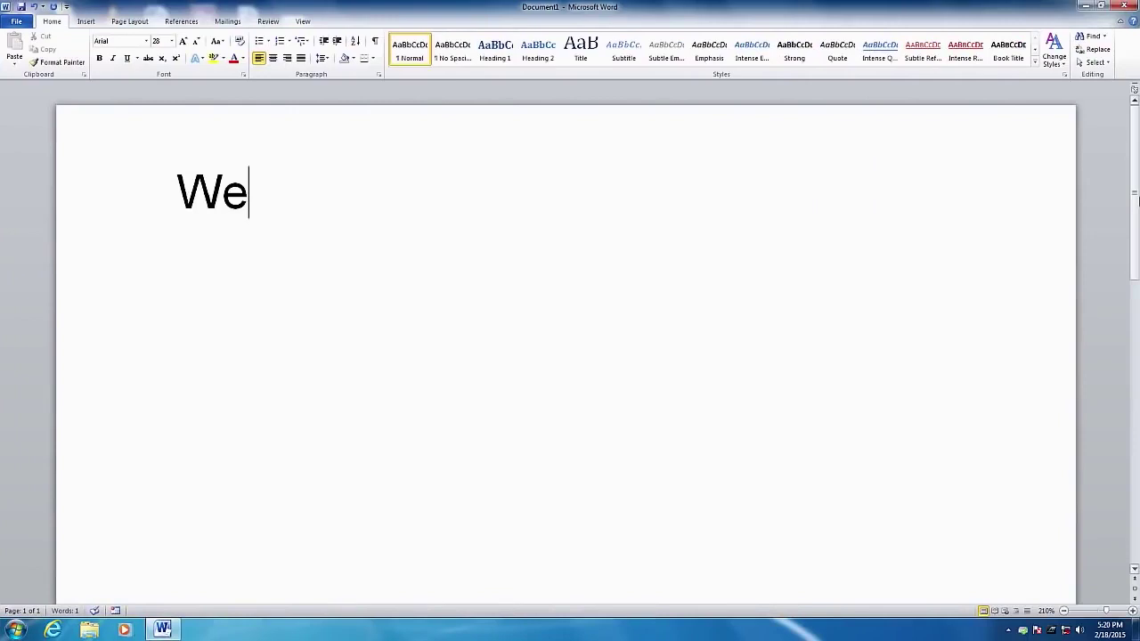
text(l)
text(c)
text(om)
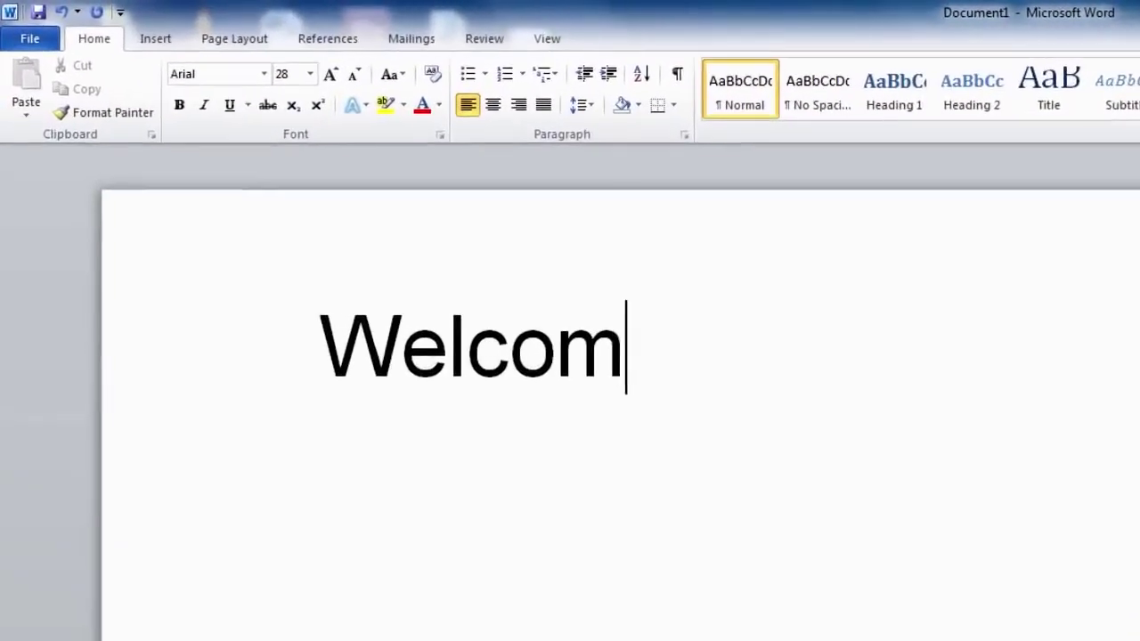
text(e to CPL)
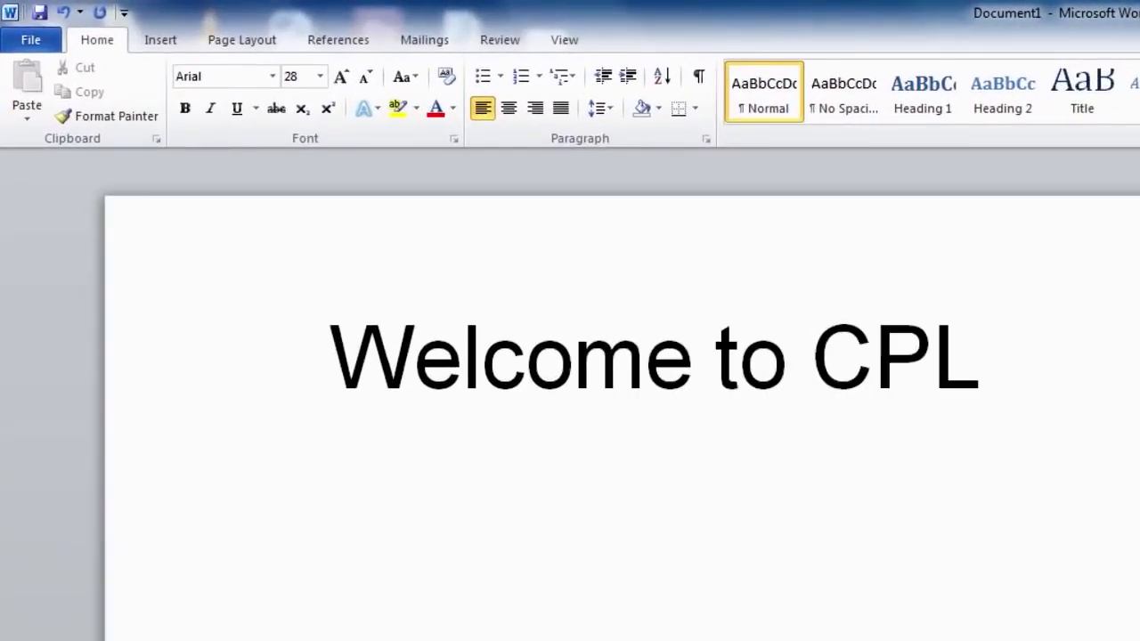
drag(331, 356, 921, 363)
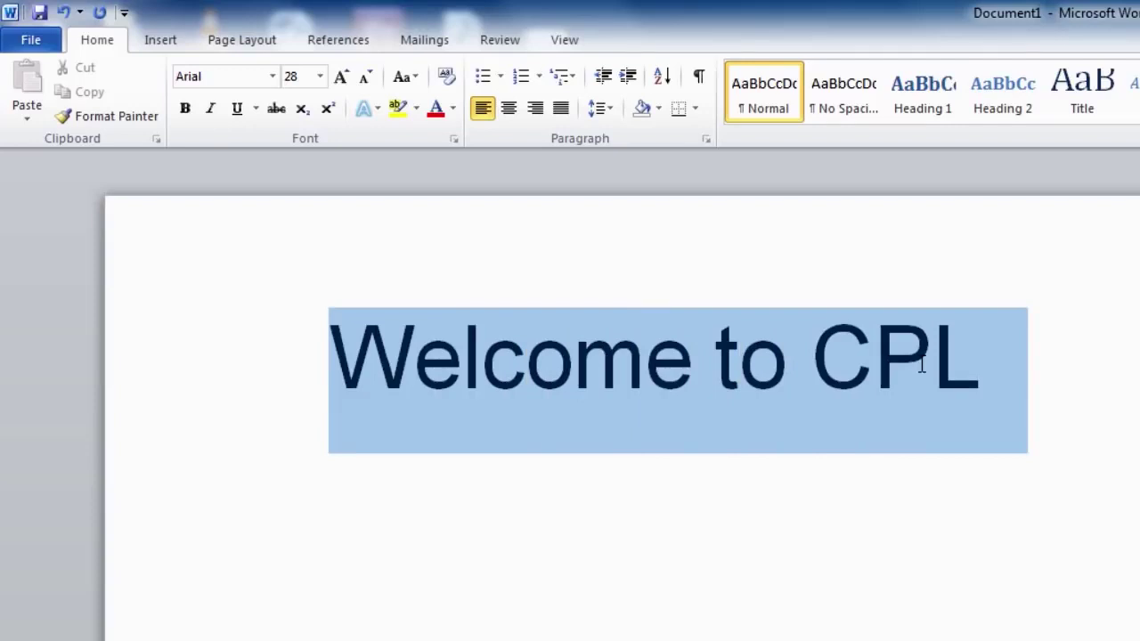
click(236, 109)
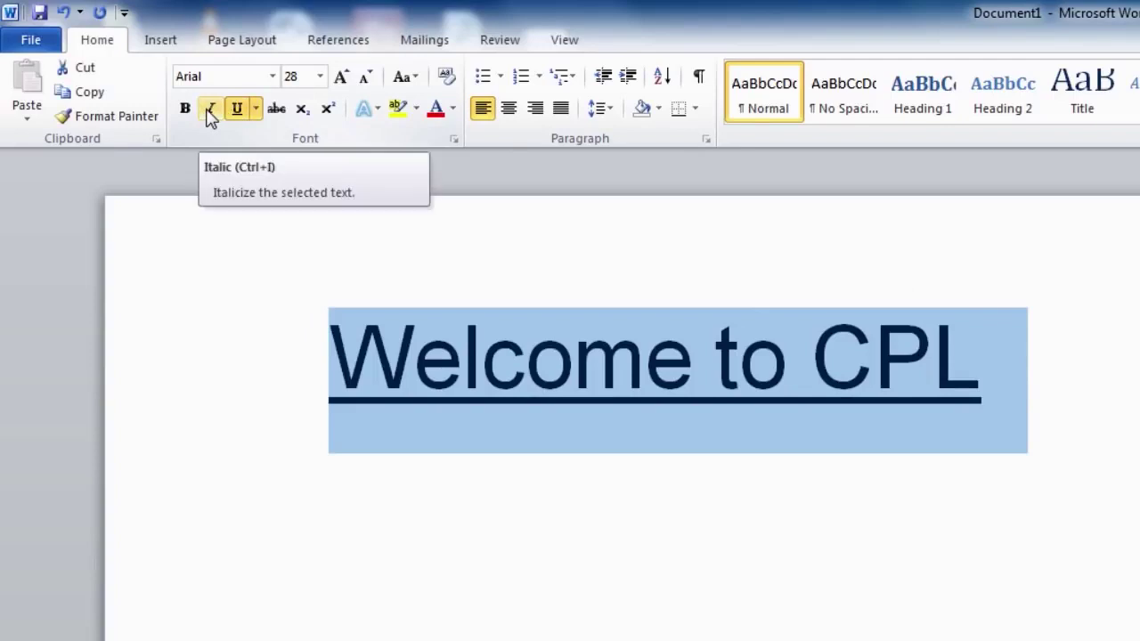
click(210, 110)
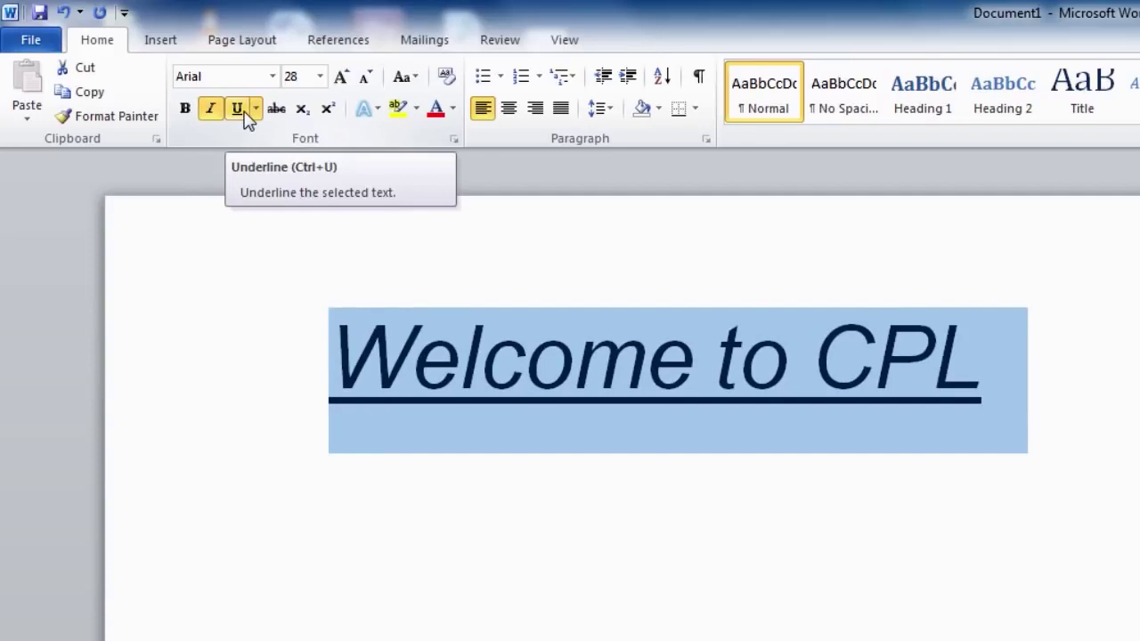
click(246, 116)
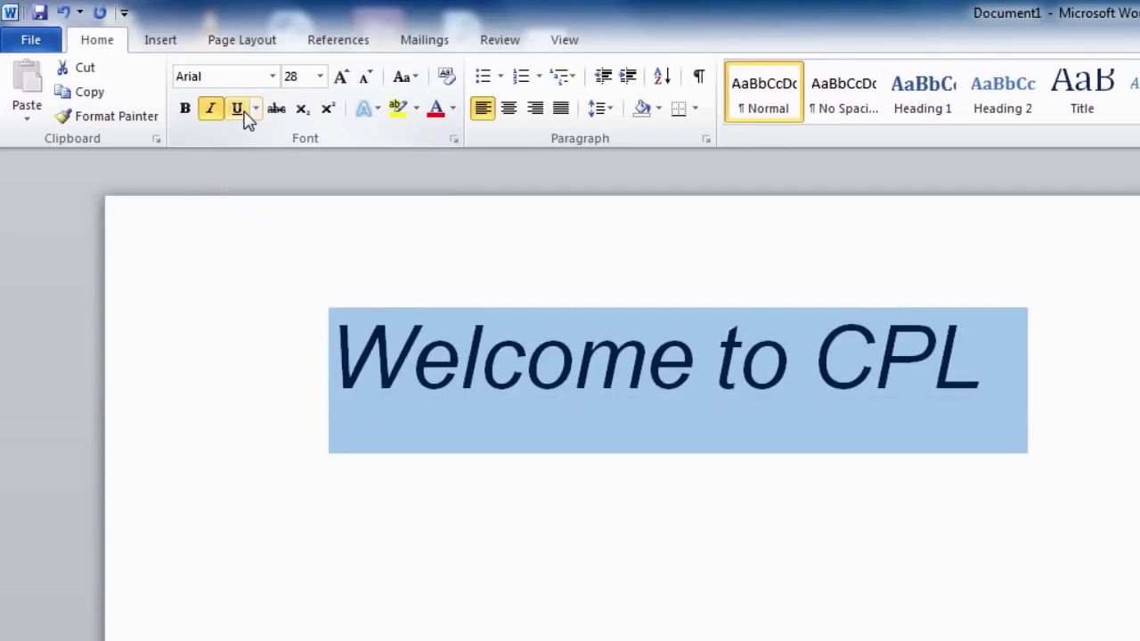
click(246, 116)
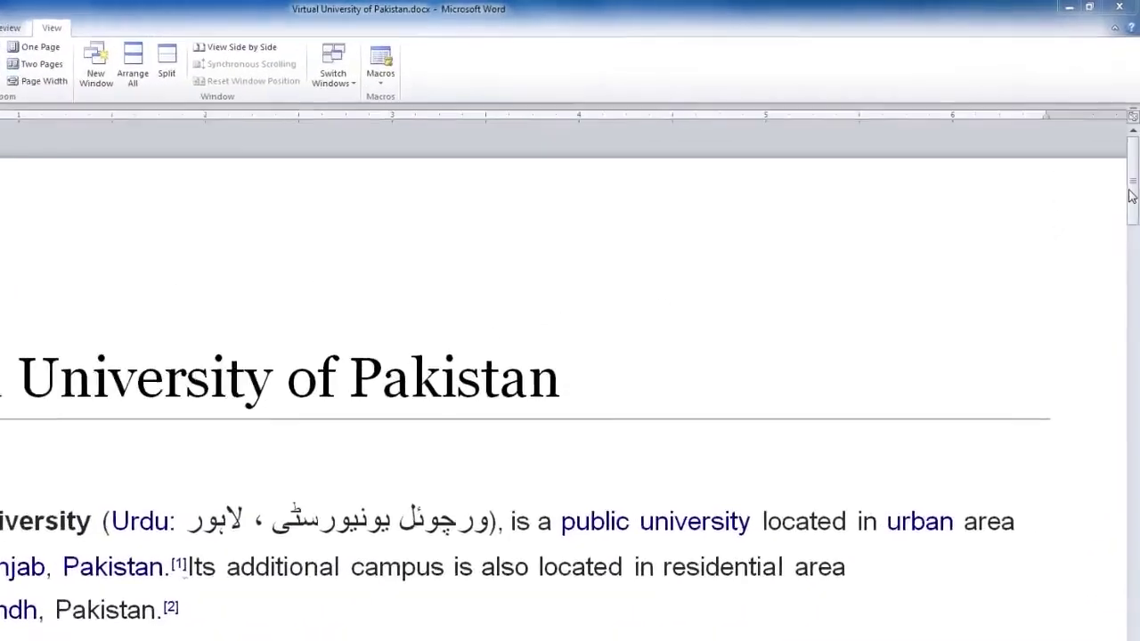
drag(1134, 147, 1135, 162)
drag(1130, 294, 1132, 423)
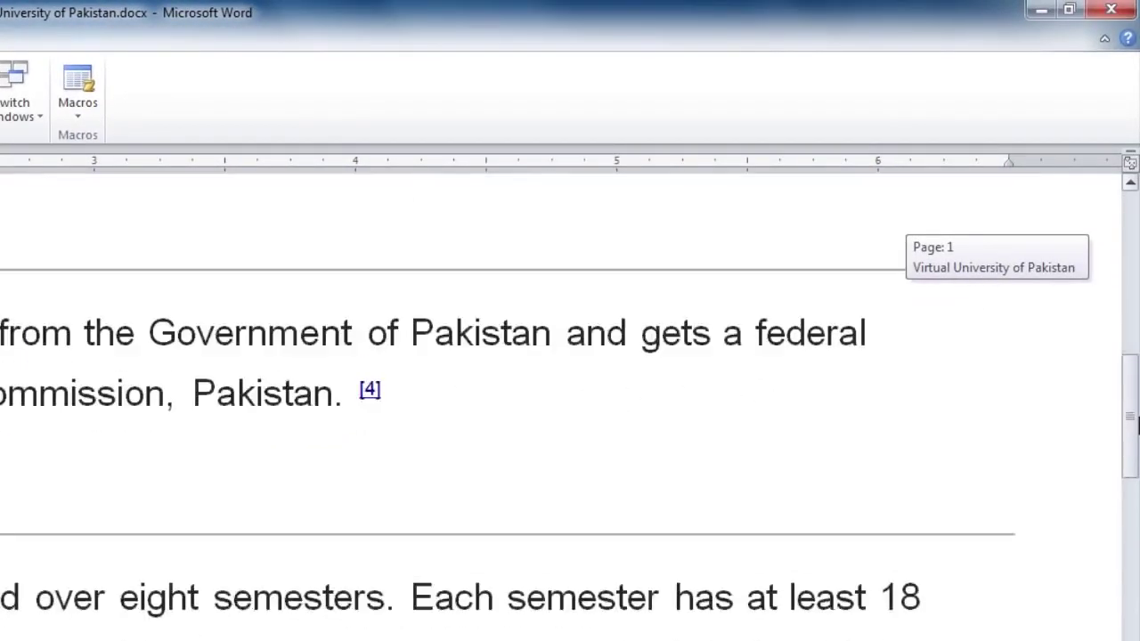
drag(1133, 425, 1130, 187)
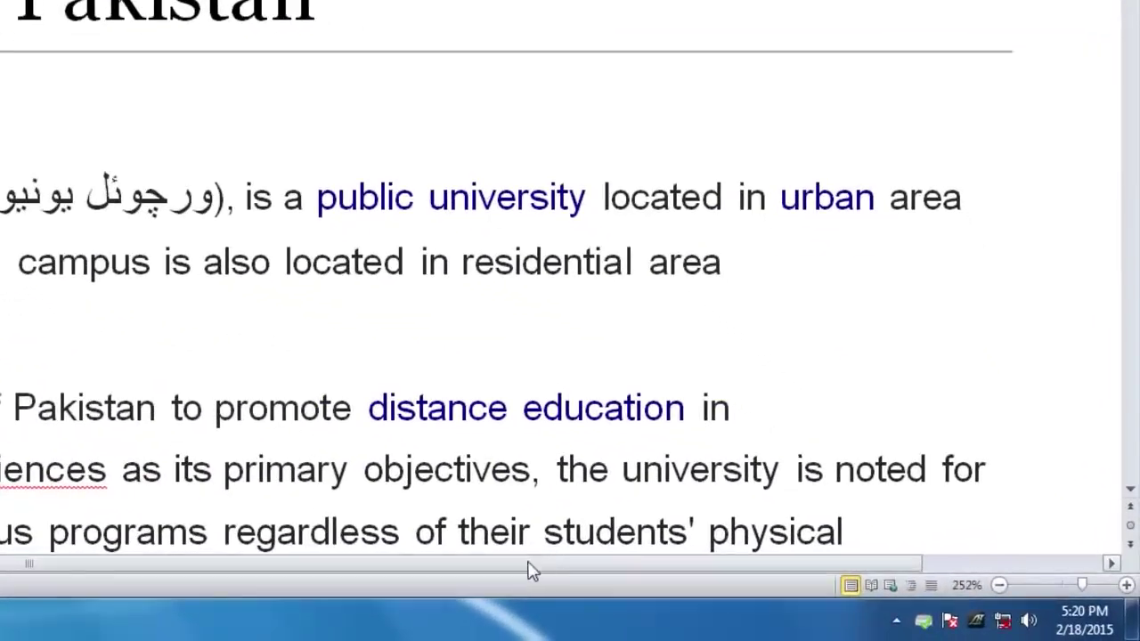
drag(528, 570, 568, 575)
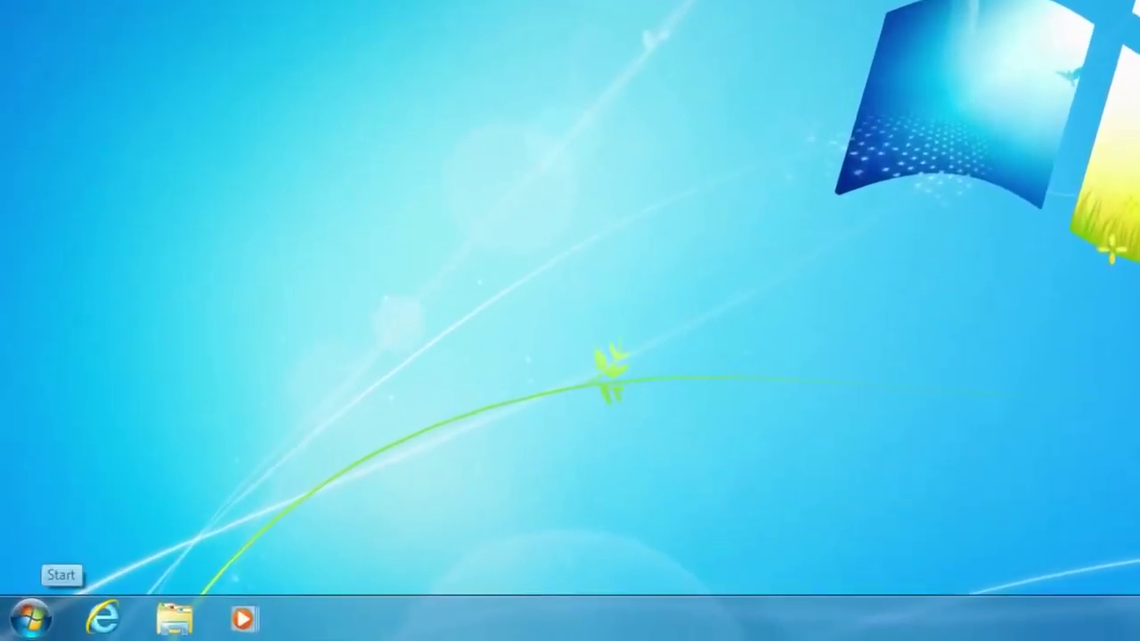
Step: Start Microsoft Word 2010 from the Start menu's recent programs list
click(31, 617)
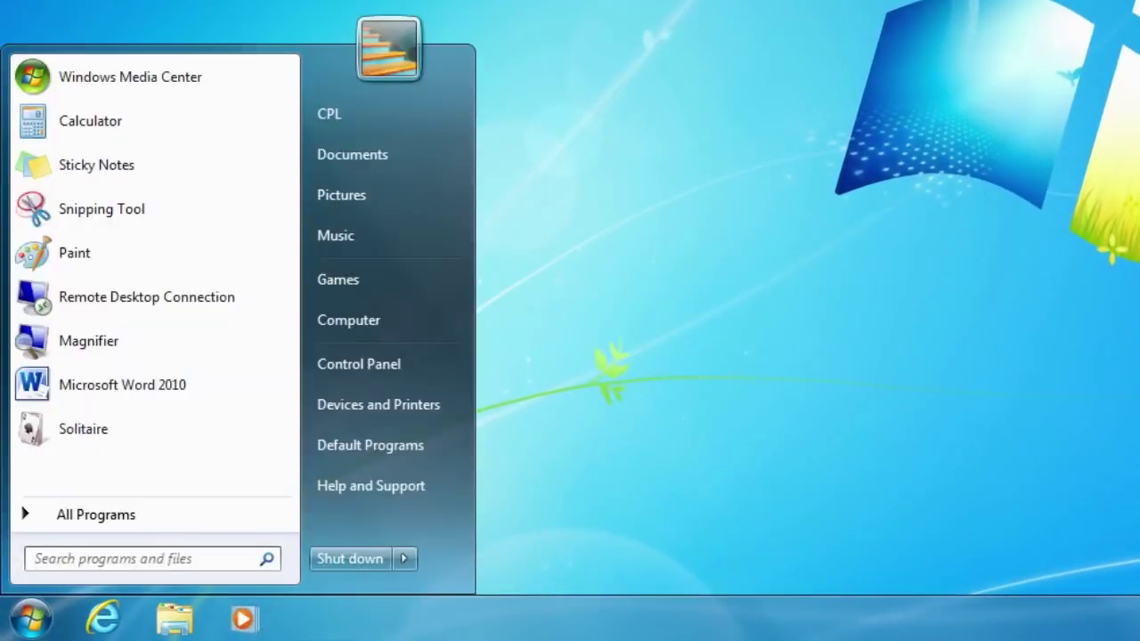
click(107, 398)
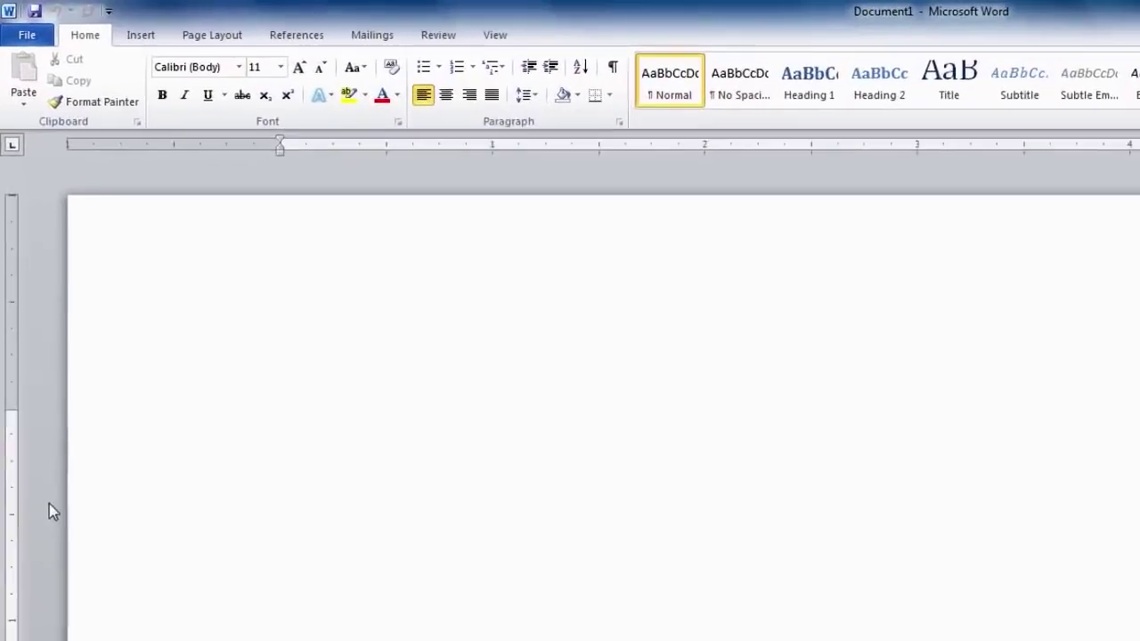
Step: Create two new blank documents, one via File > New and one with Ctrl+N
click(34, 44)
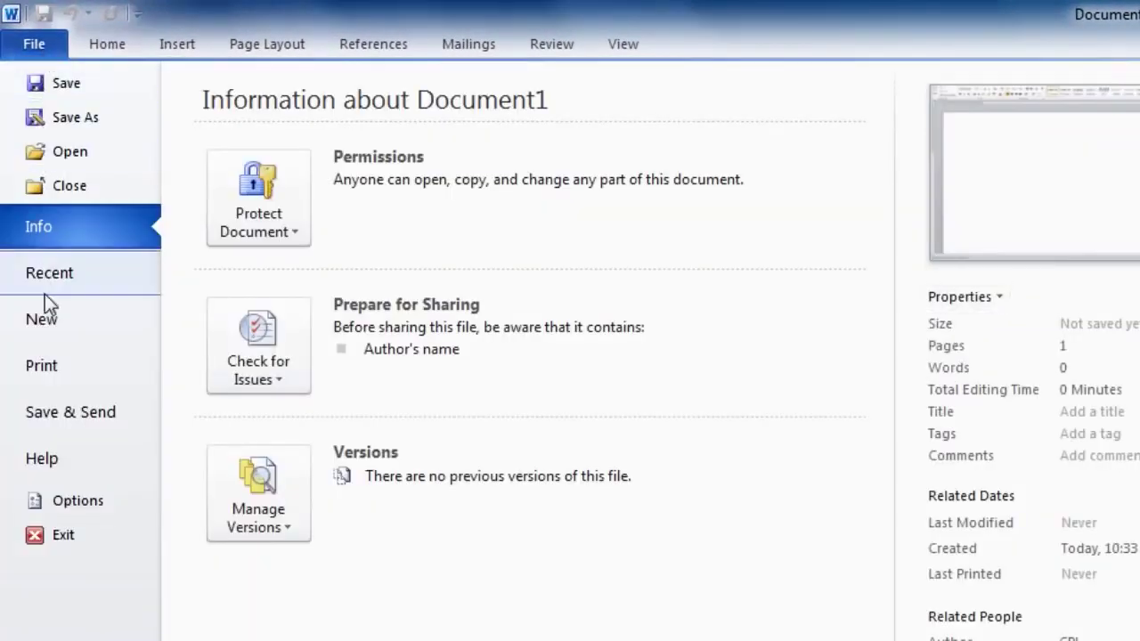
click(49, 325)
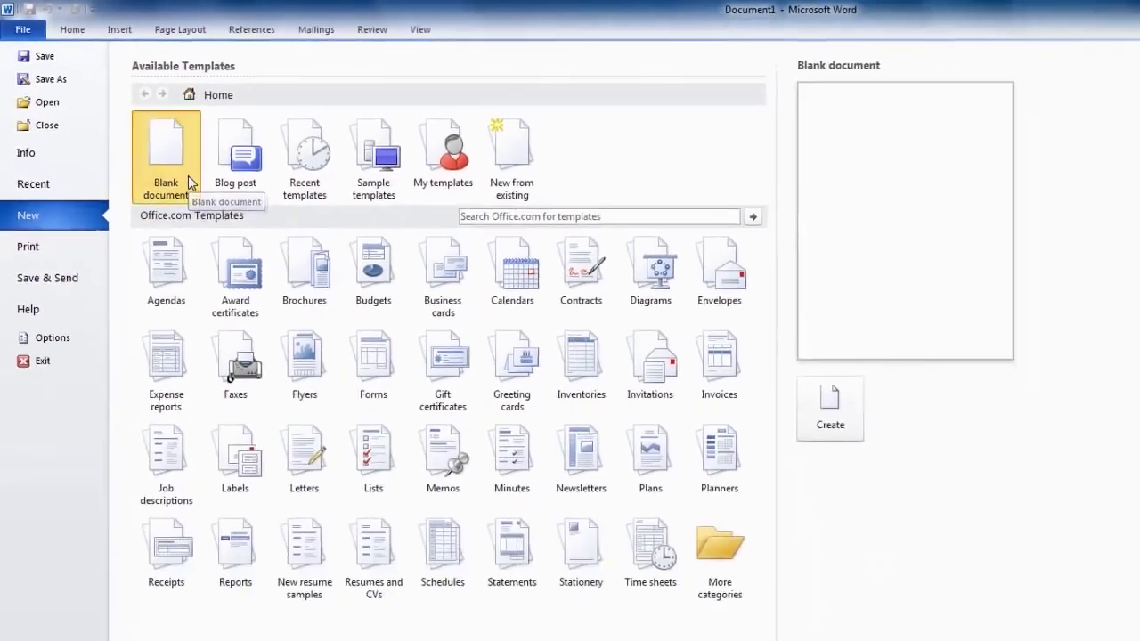
double_click(279, 261)
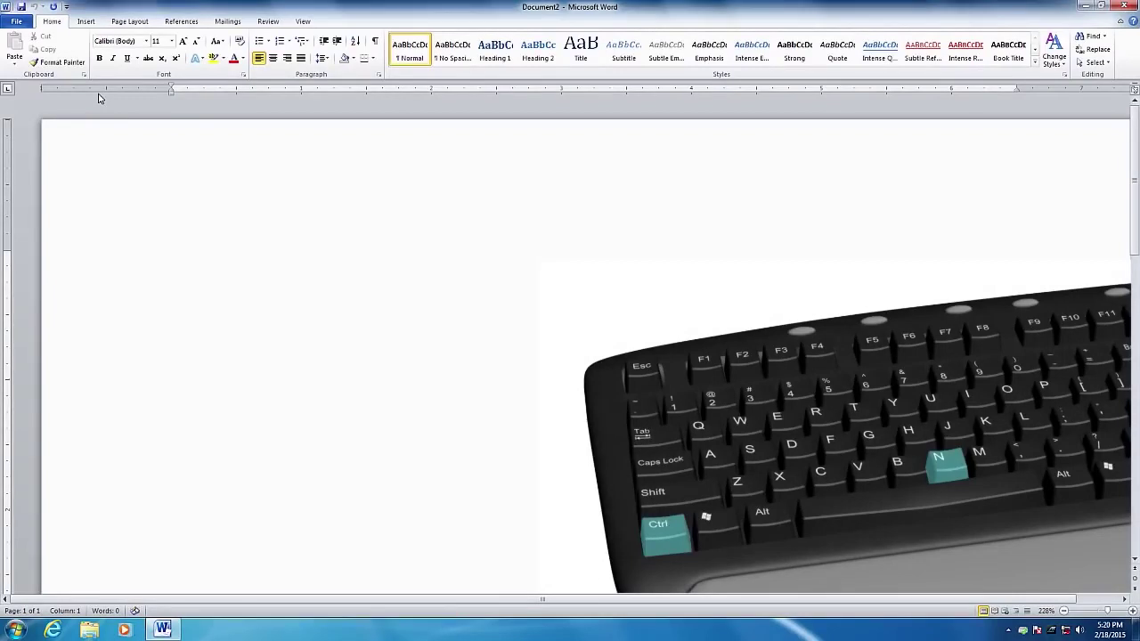
key(ctrl+n)
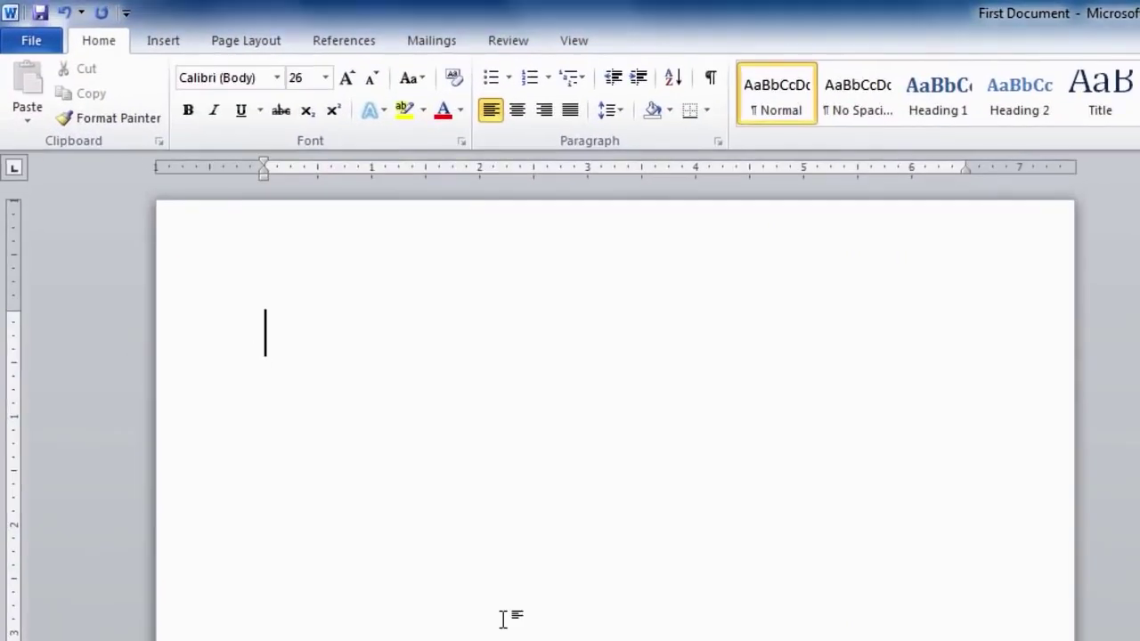
Step: Type 'Virtual University' and 'World class education at your doorstep'
text(Virtual University)
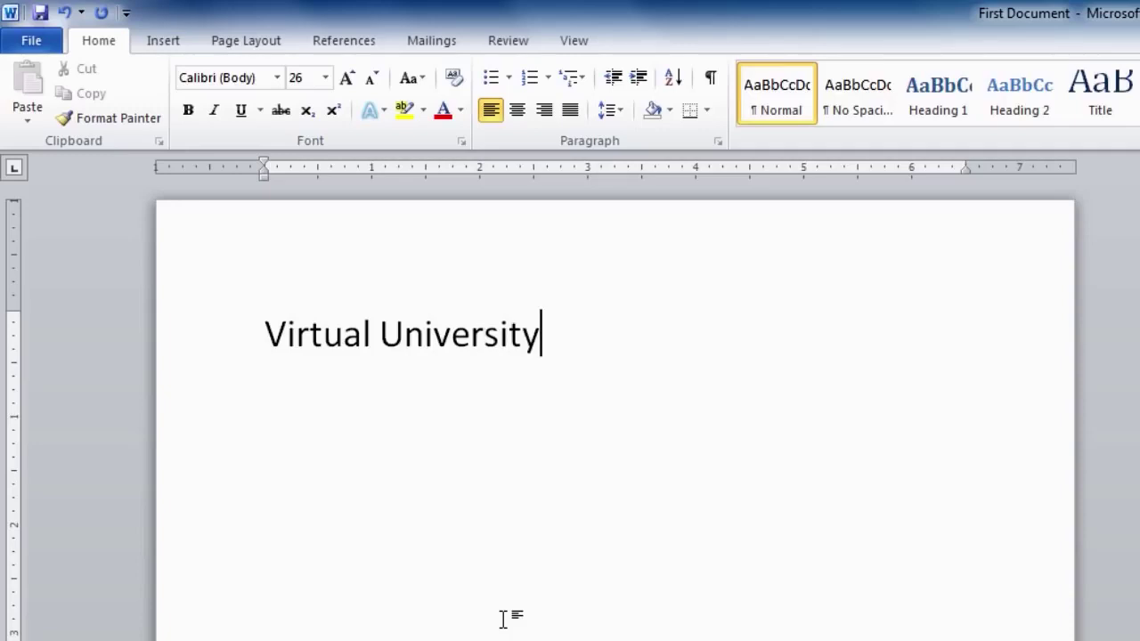
text(world cl)
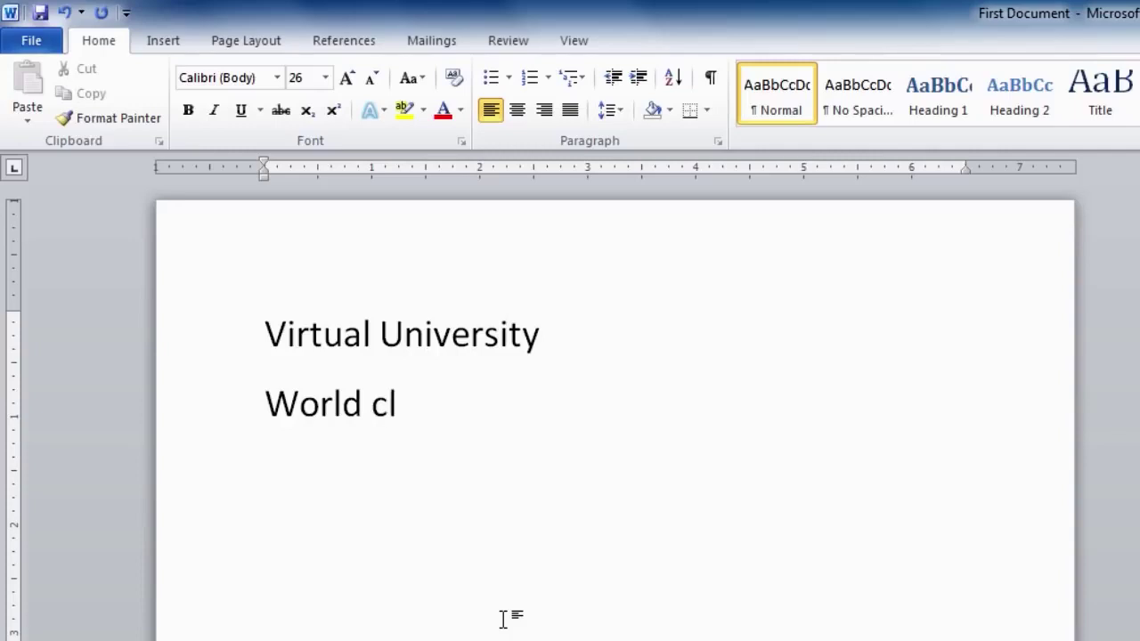
text(asseduc)
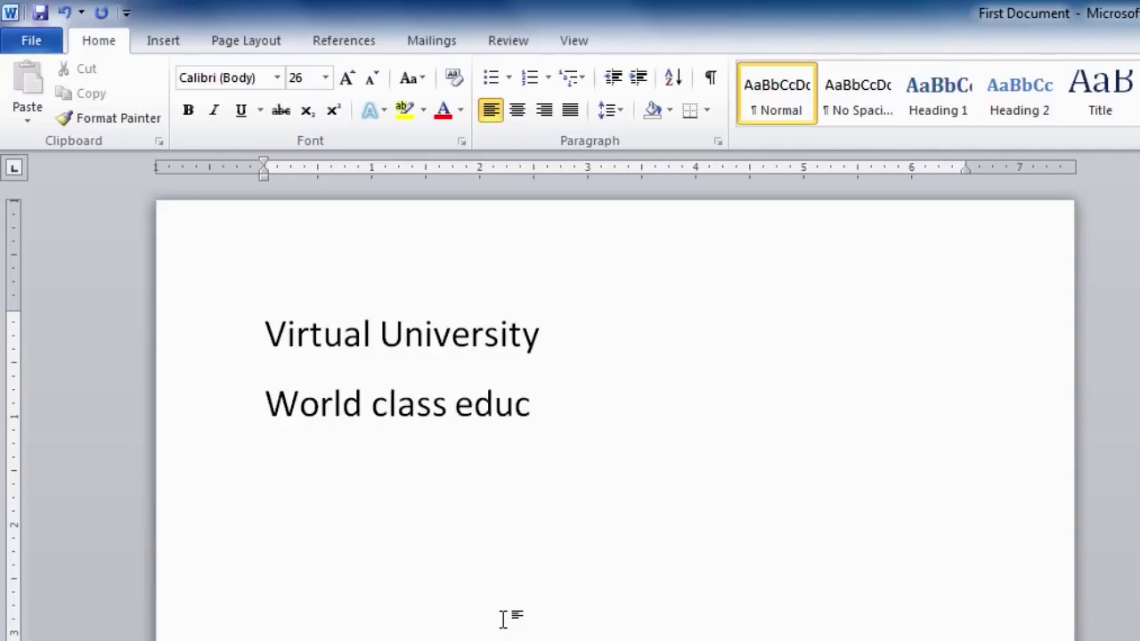
text(ation at yourdoor)
key(BackSpace)
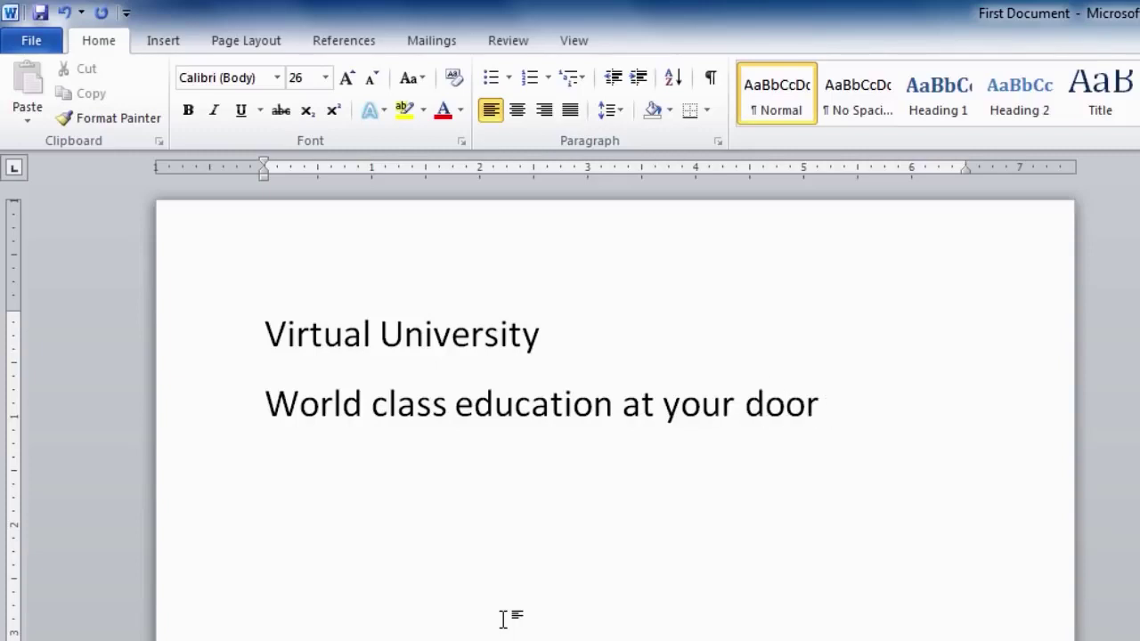
text(step)
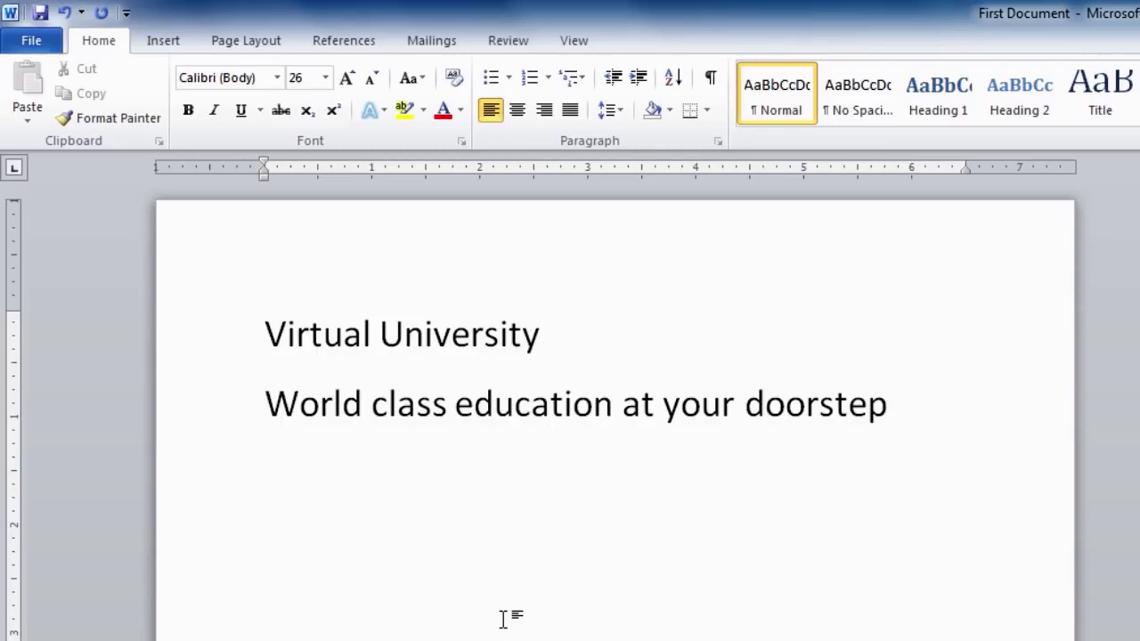
Step: Check the typed lines, then add 'Best professor of the country' and 'Internationally recognized degree.'
click(453, 403)
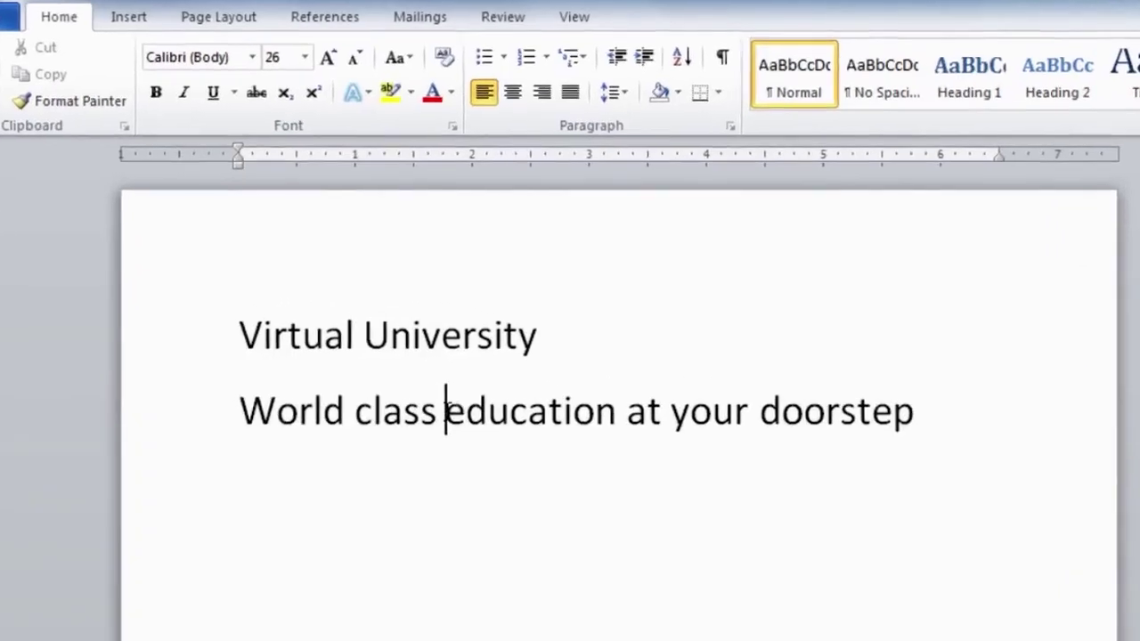
key(Up)
key(Down)
key(Right)
key(Right)
key(Right)
key(Left)
key(Left)
key(Left)
key(Left)
key(Left)
key(Left)
key(Left)
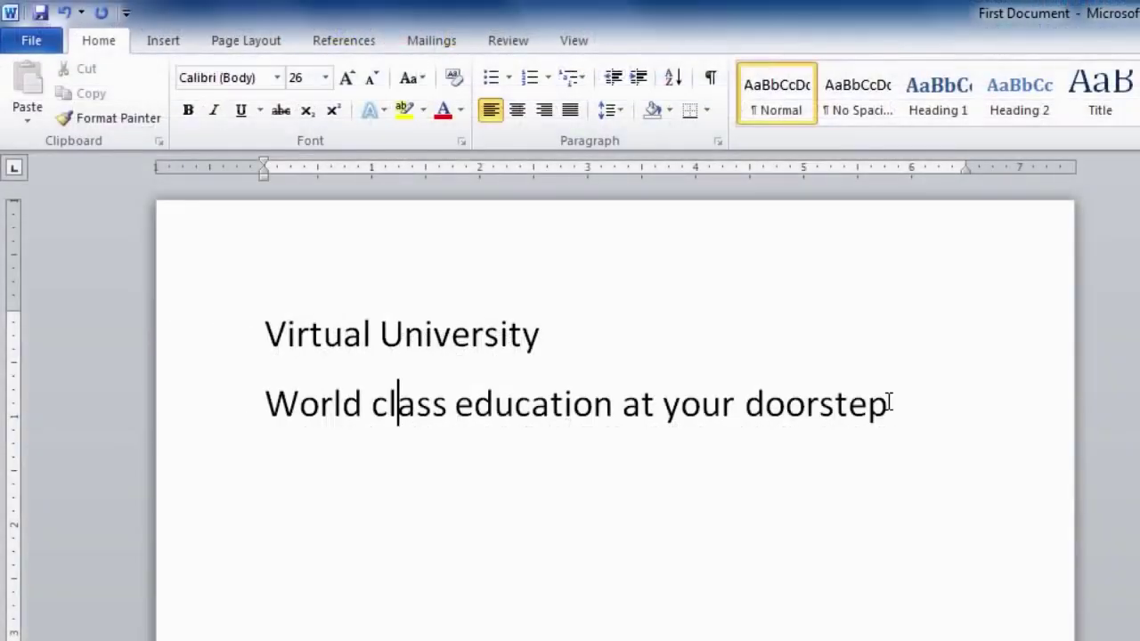
click(889, 402)
key(Return)
text(best pr)
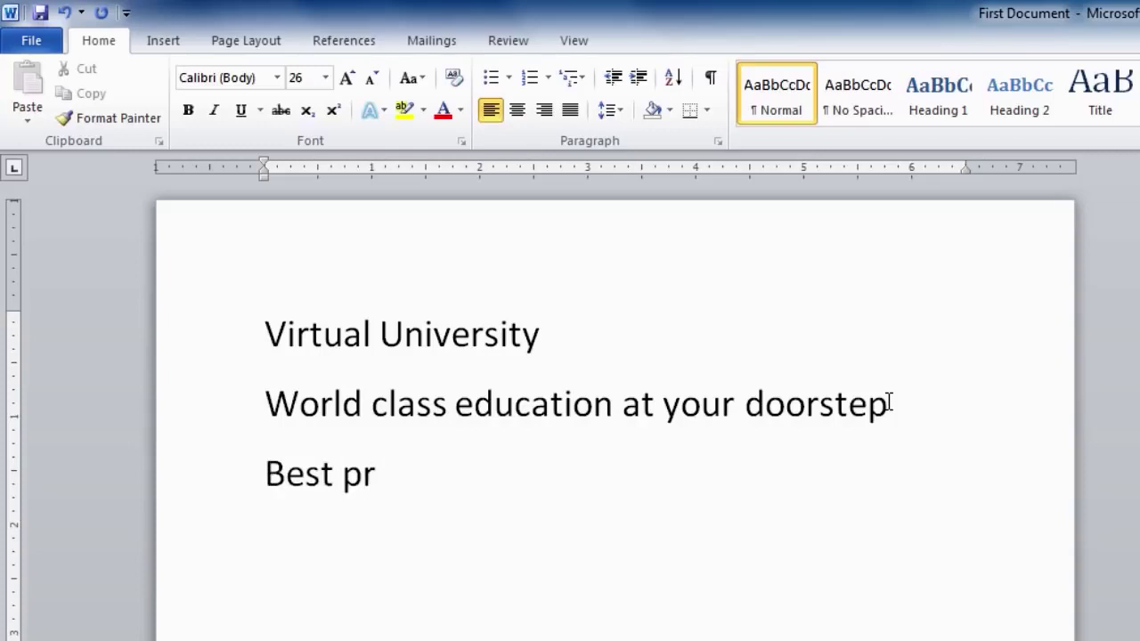
text(ofessor)
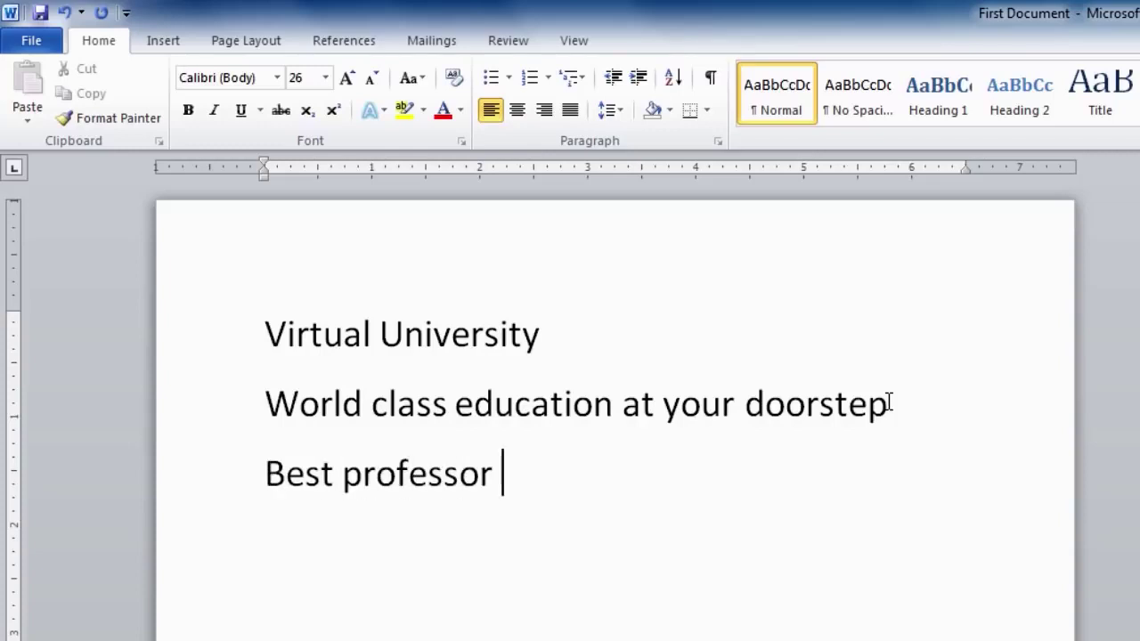
text(of the country)
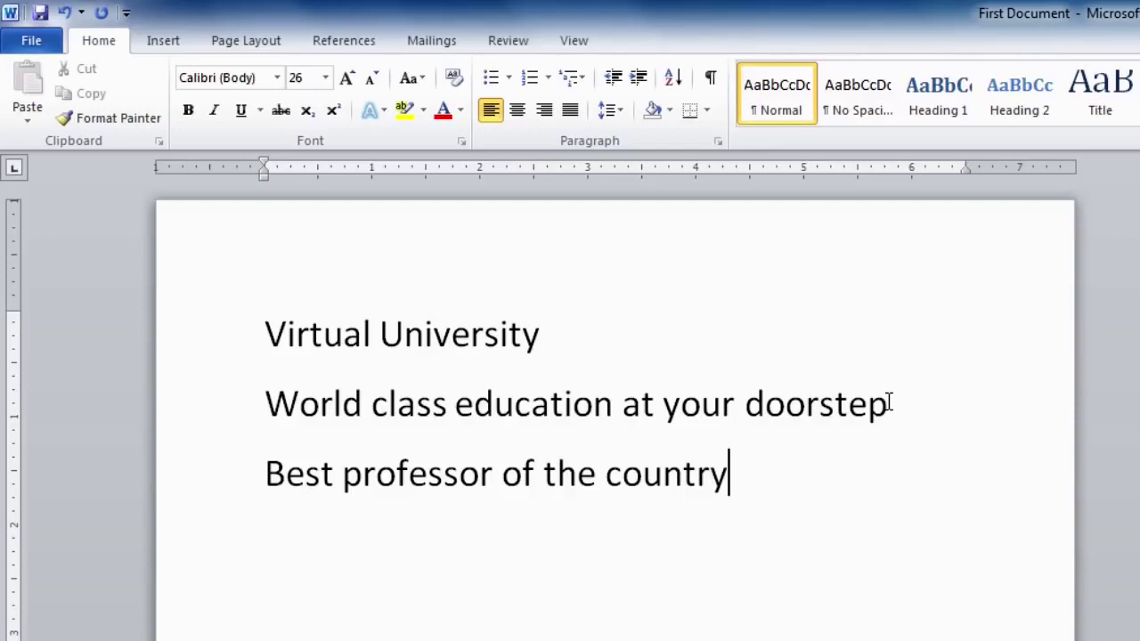
text(I)
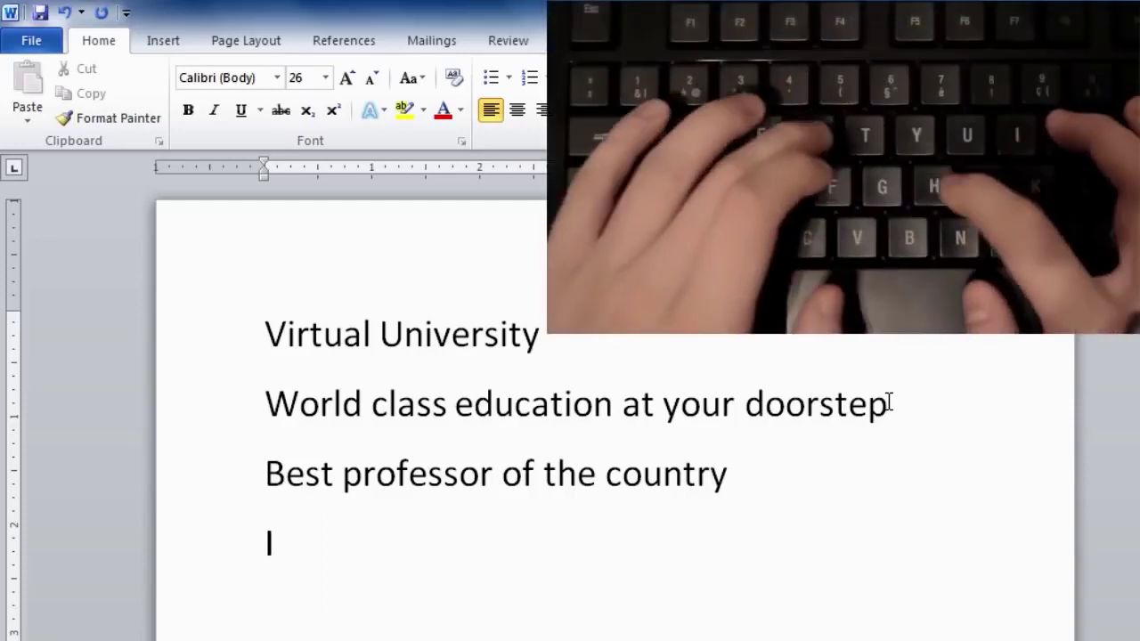
text(nternat)
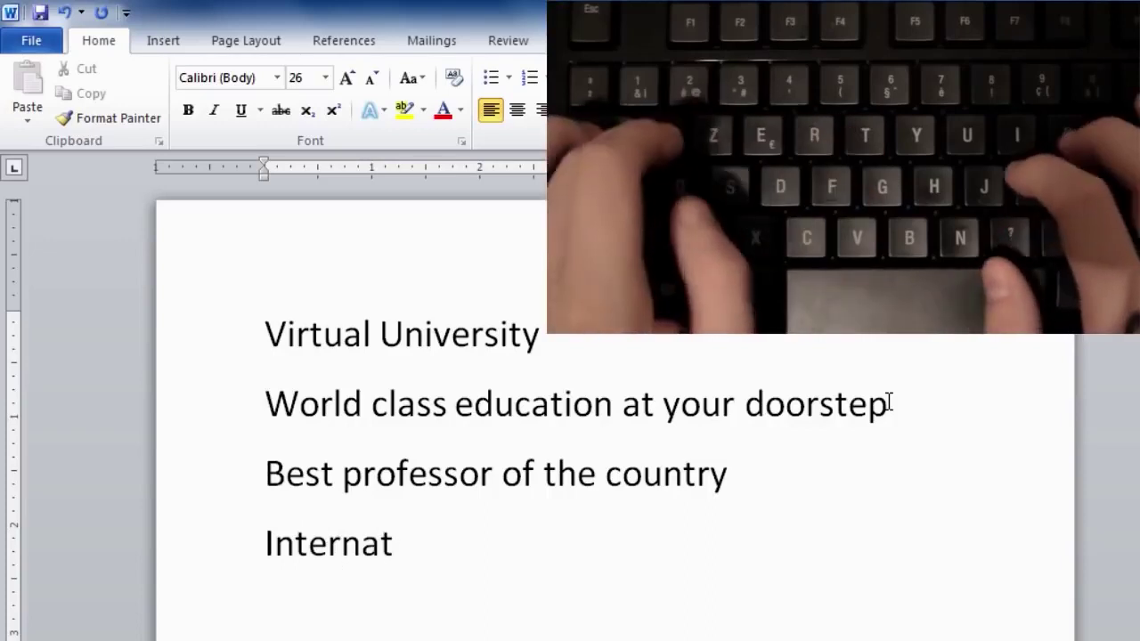
text(ionally )
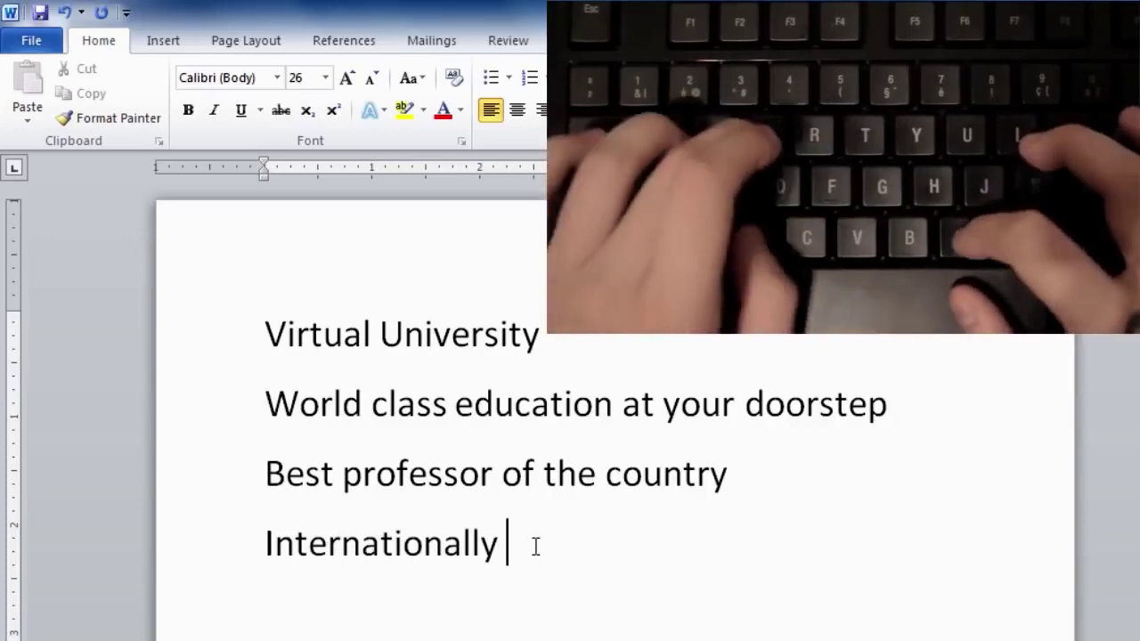
text(reco)
text(gnis)
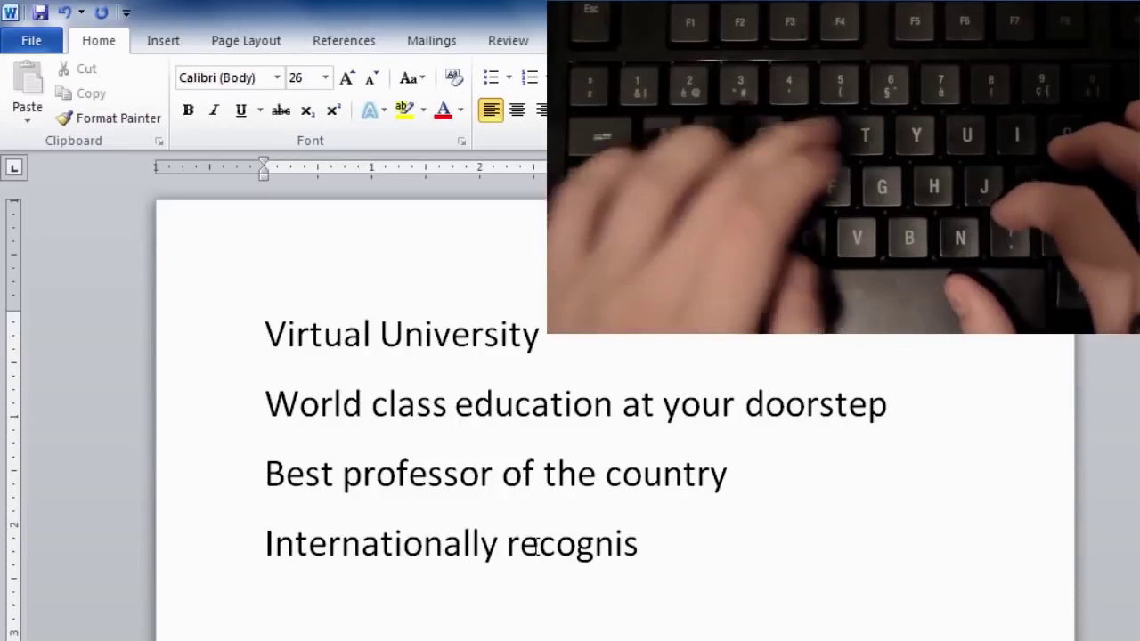
key(BackSpace)
text(zed degre)
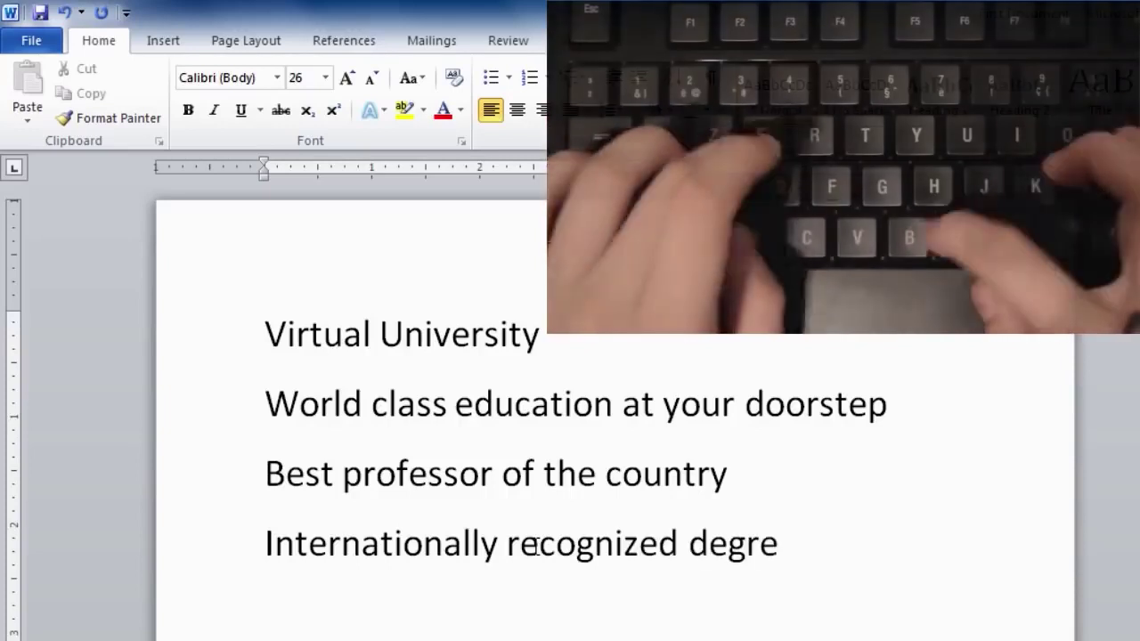
text(e.)
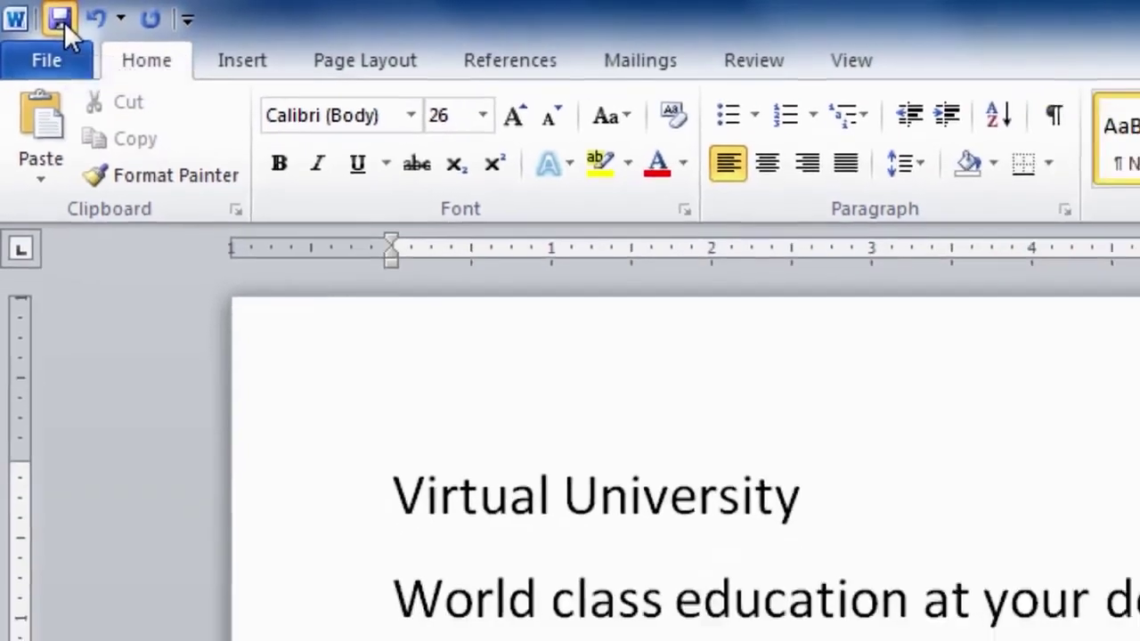
click(73, 24)
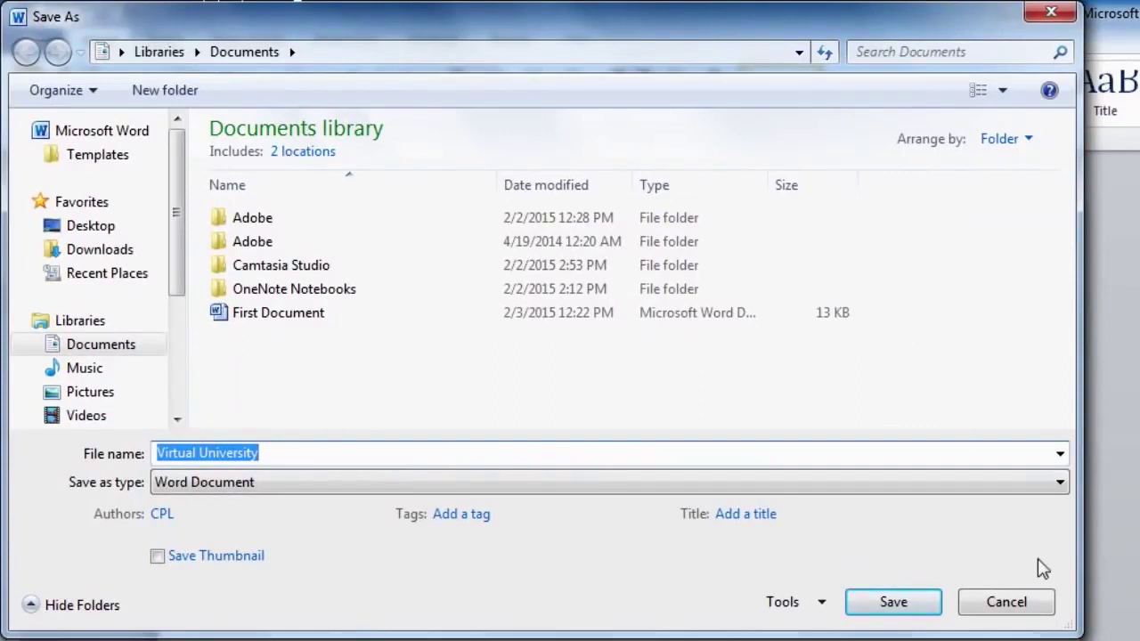
click(1019, 606)
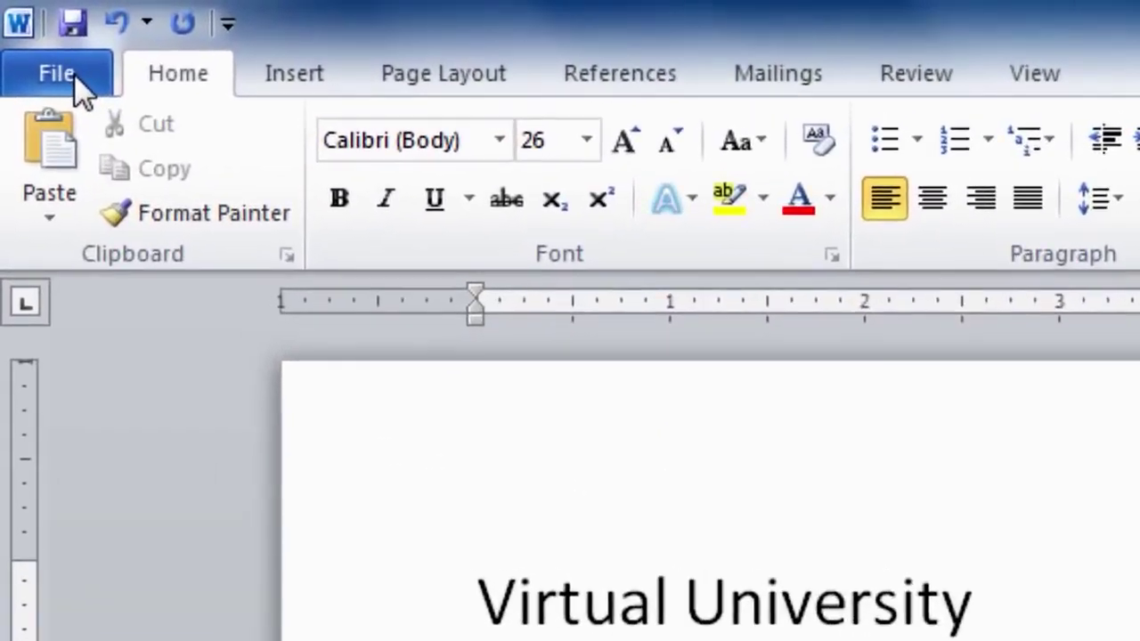
click(74, 74)
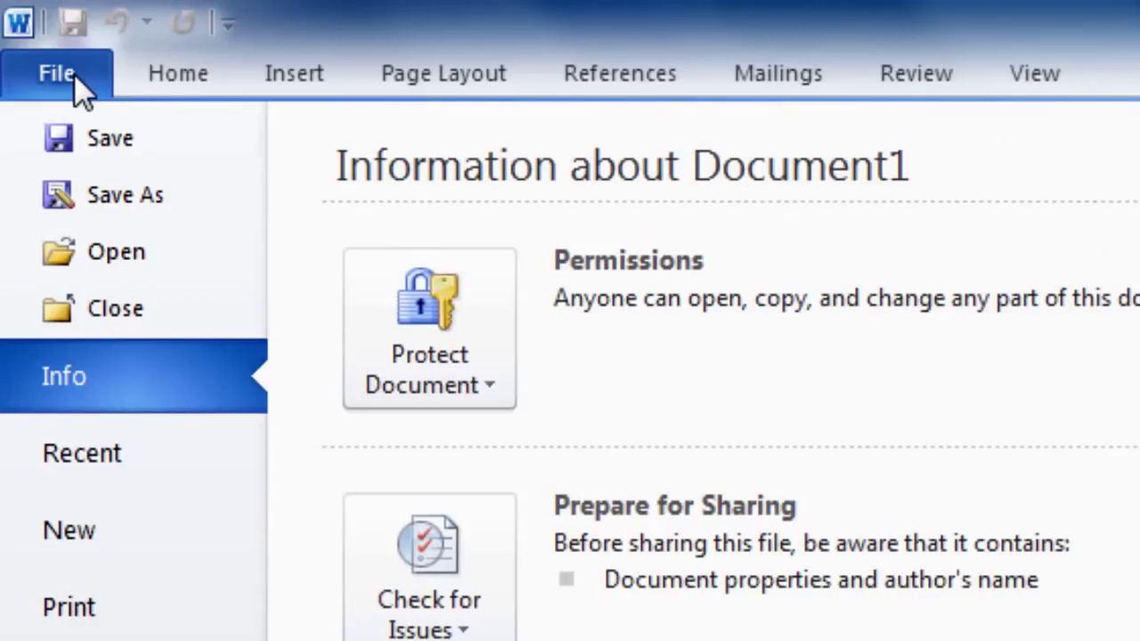
click(94, 141)
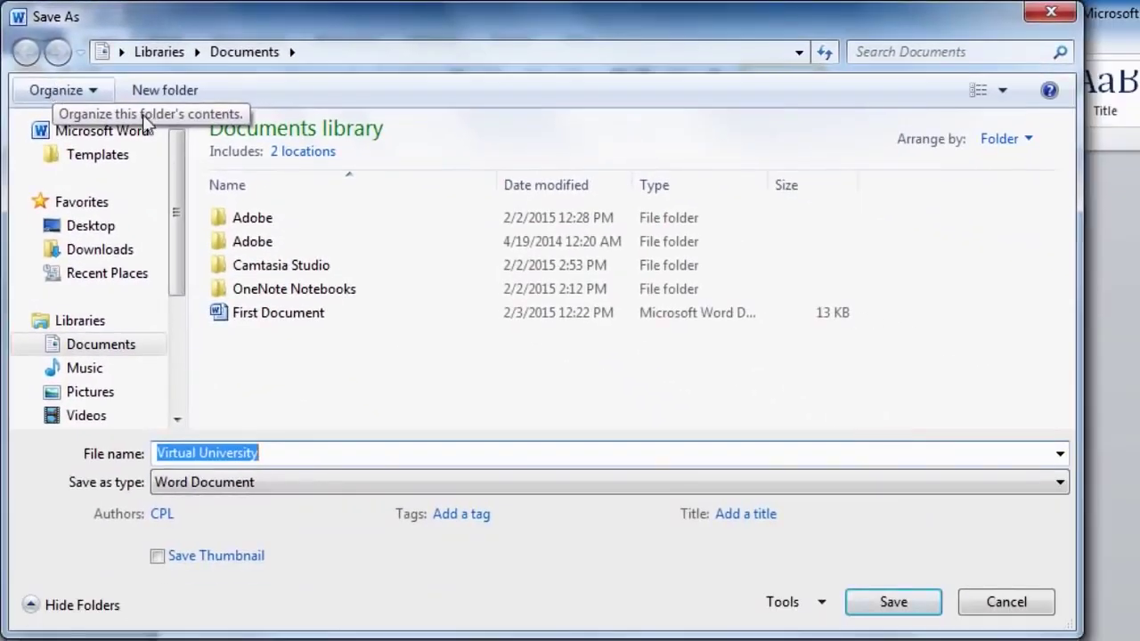
click(1006, 603)
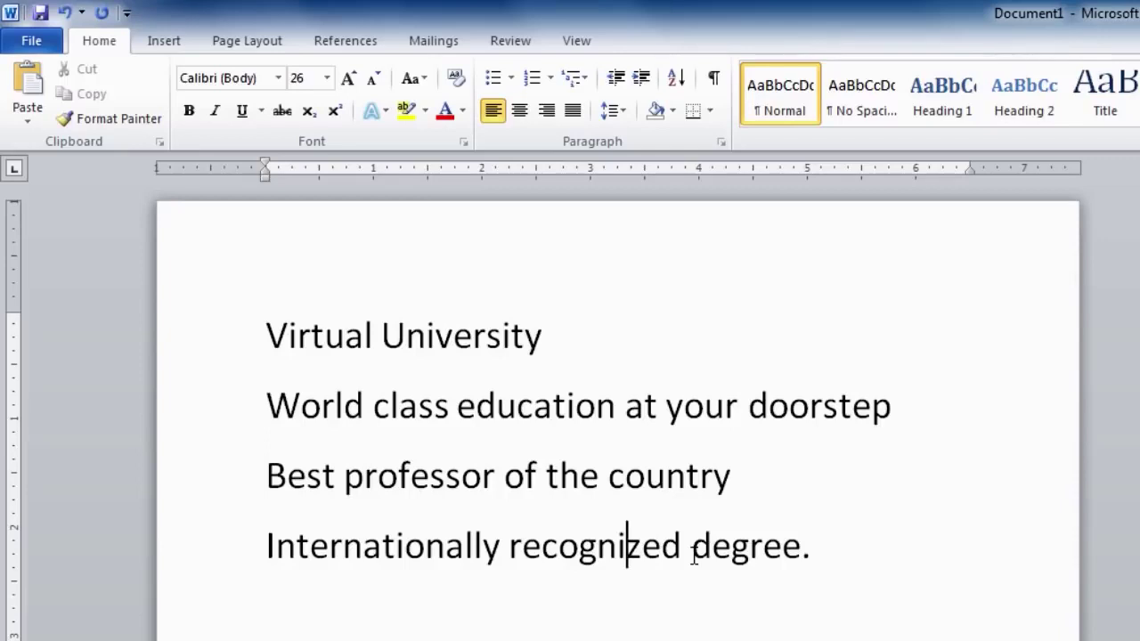
Step: Save the document as 'my first document' in the Documents library
key(ctrl+s)
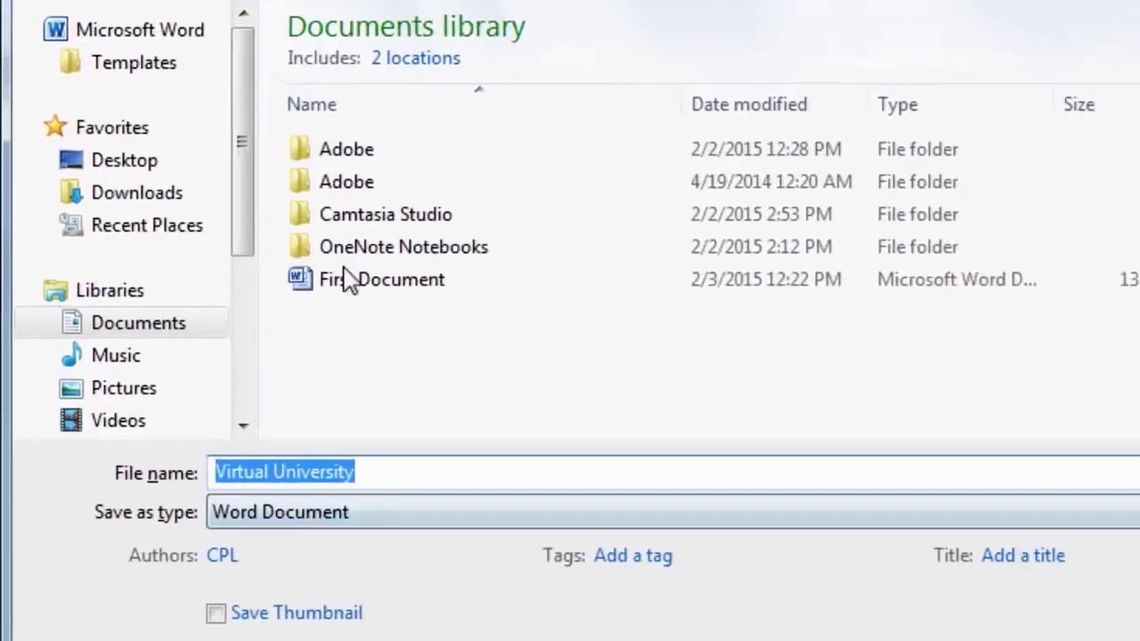
text(my)
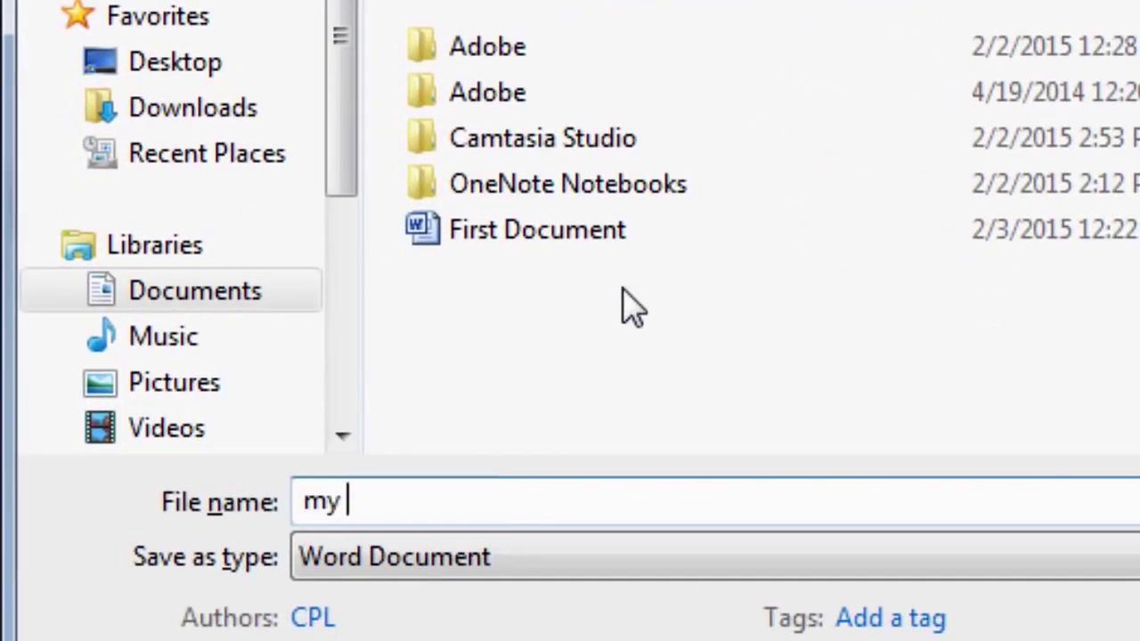
text( first)
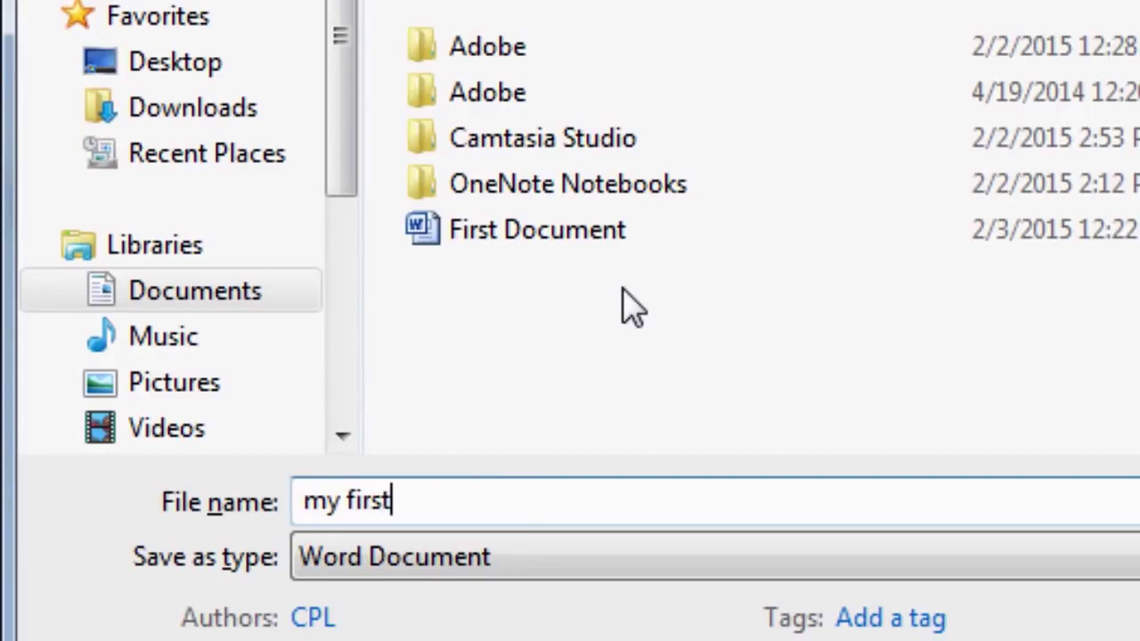
text( document)
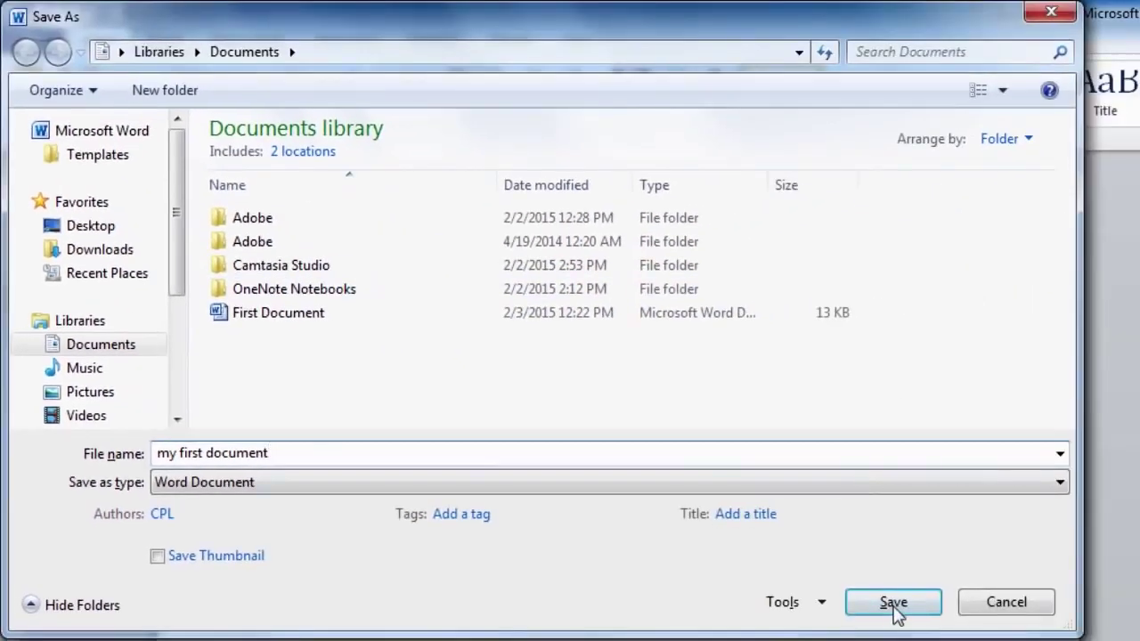
click(948, 614)
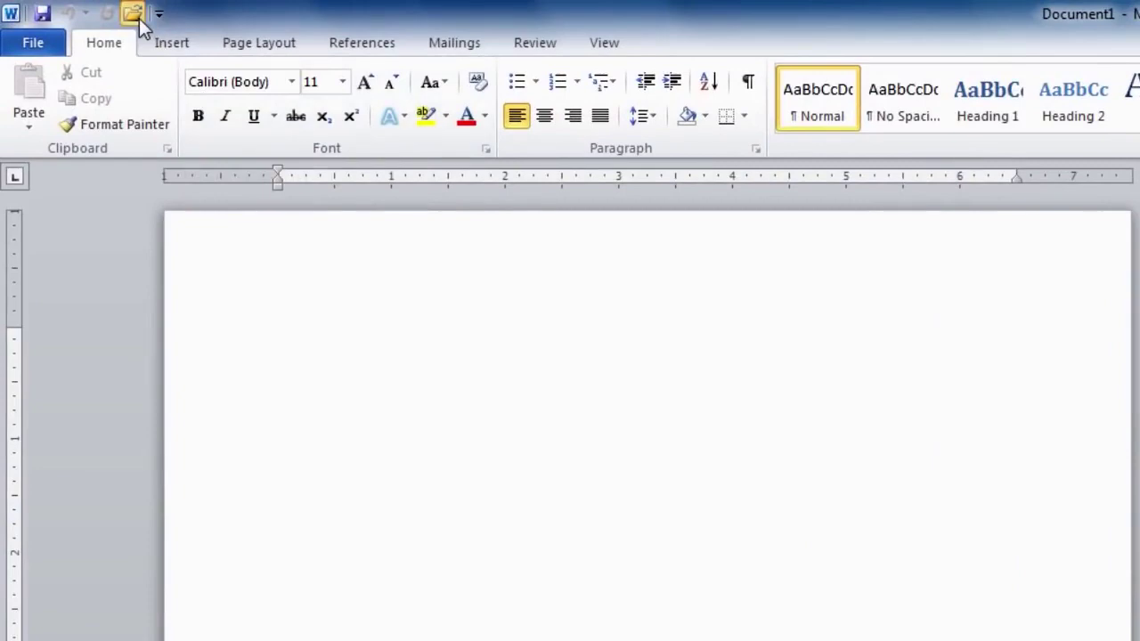
click(138, 18)
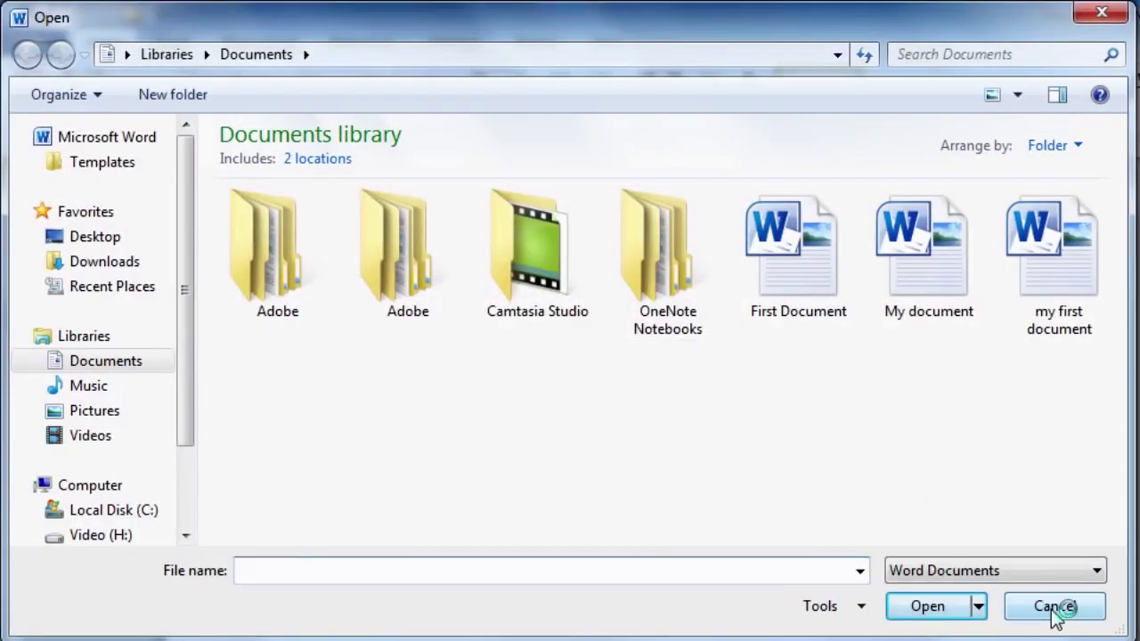
click(1052, 604)
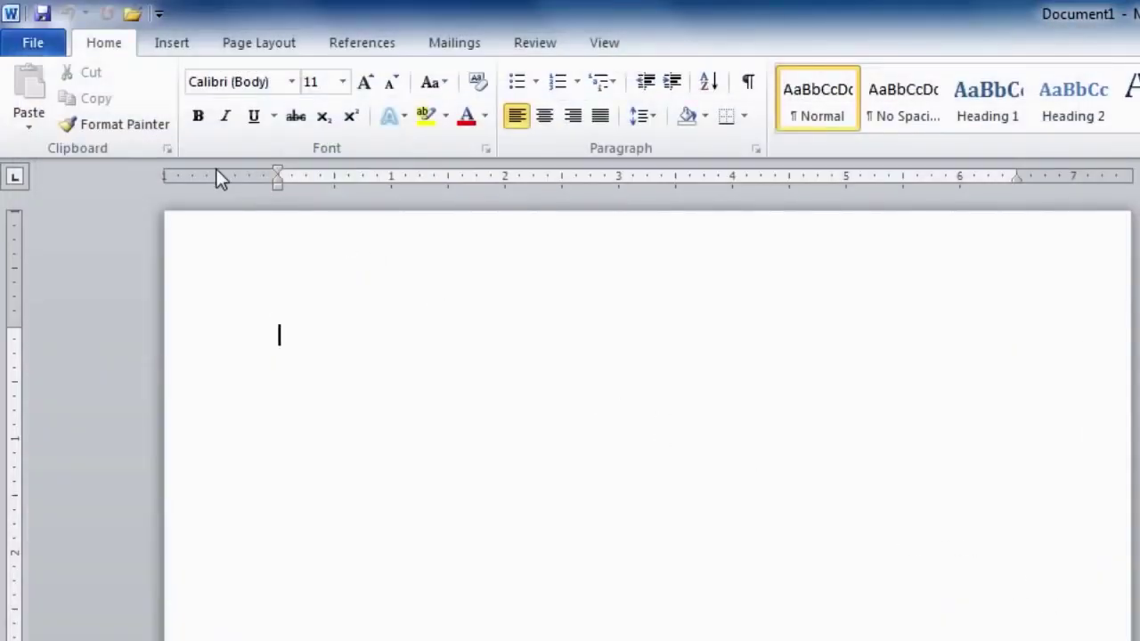
click(41, 48)
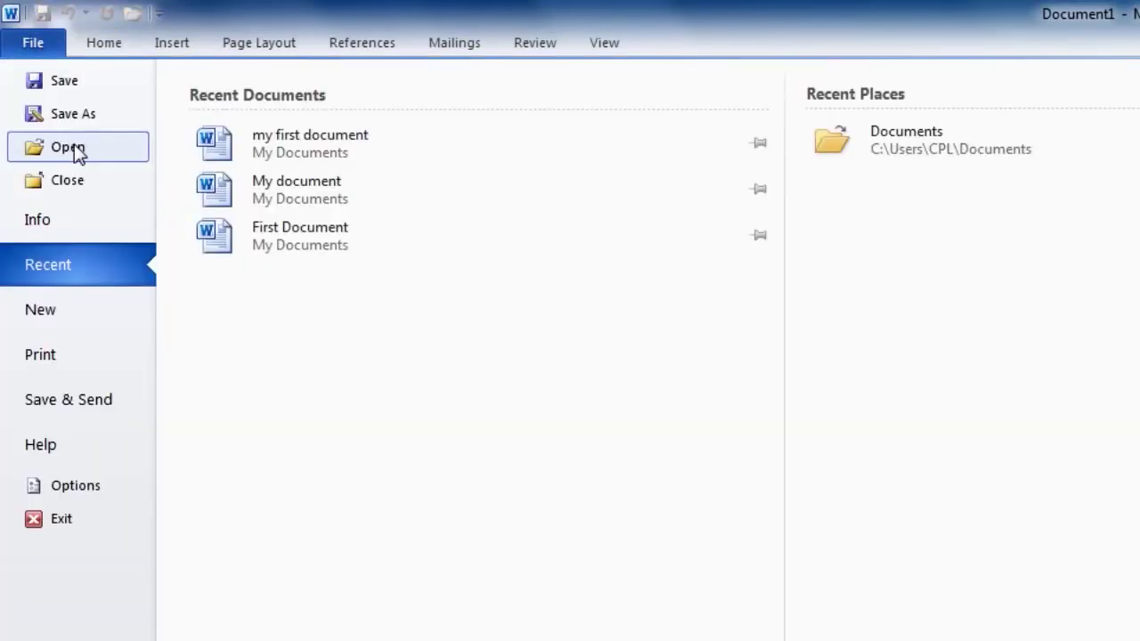
click(78, 155)
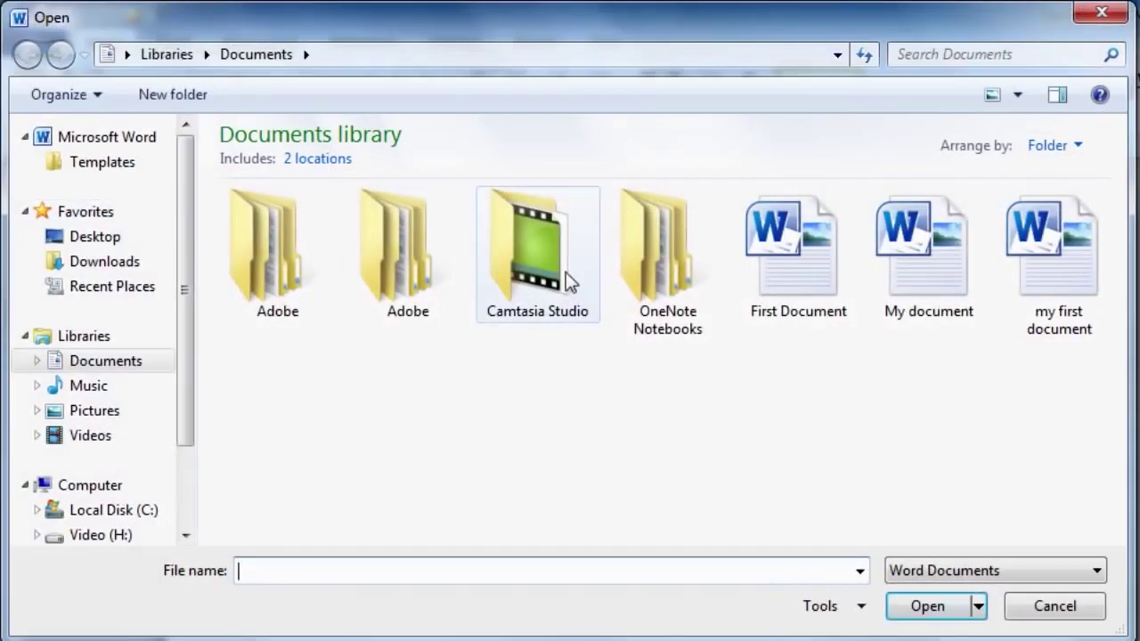
click(1054, 608)
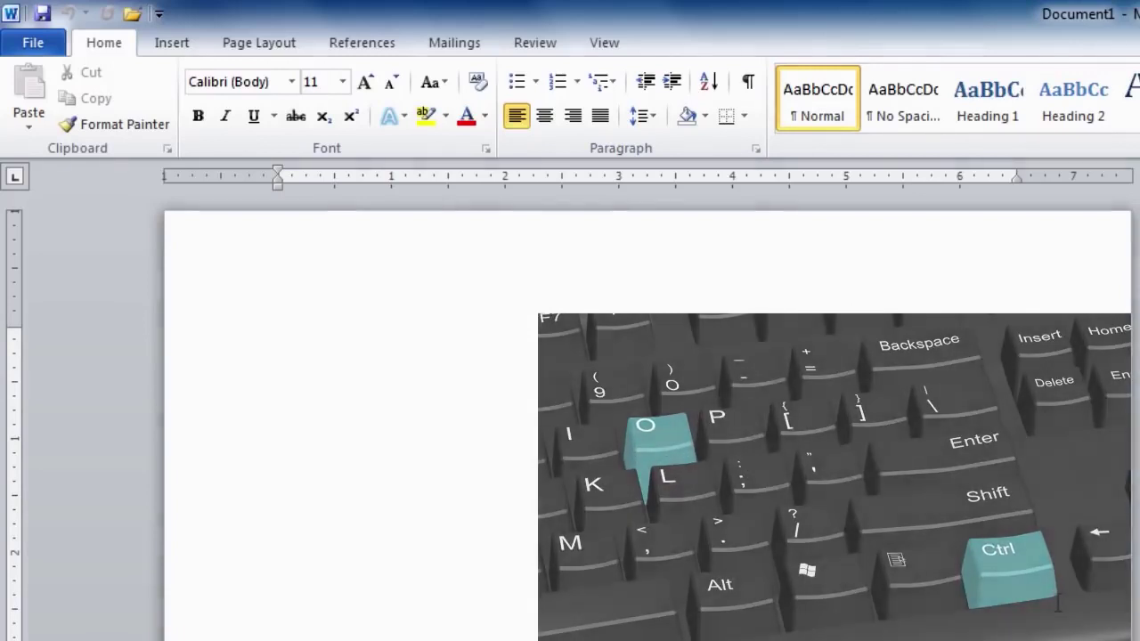
Step: Show the Open dialog on the Documents library with Ctrl+O
key(ctrl+o)
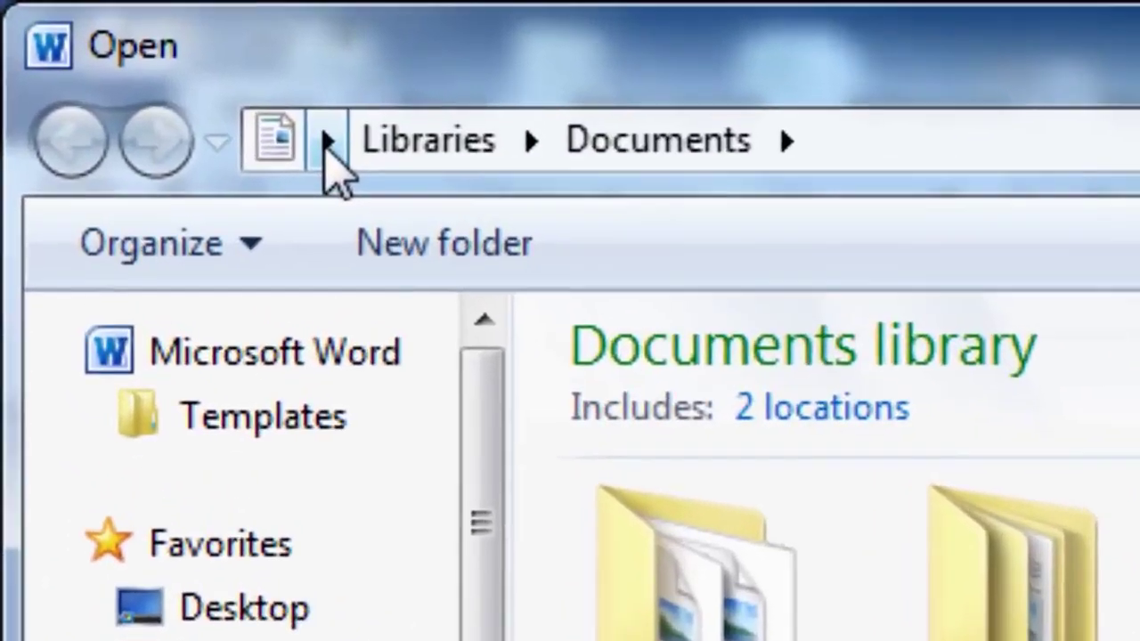
Step: Open the Pakistan document from Video (H:) > CPL-Word Processing
click(164, 70)
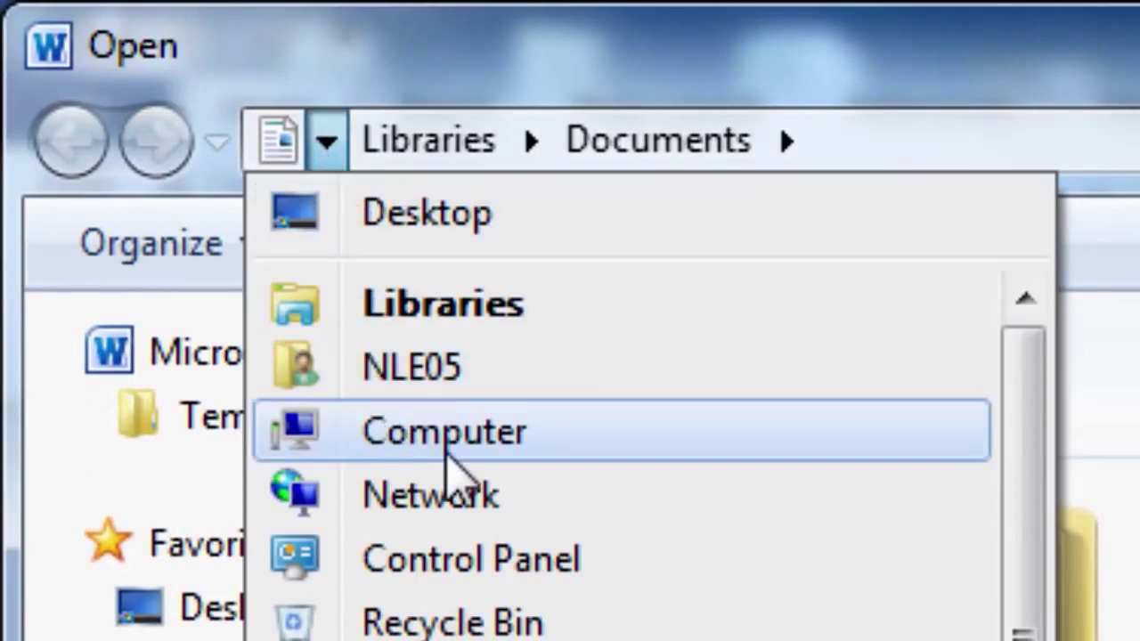
click(445, 449)
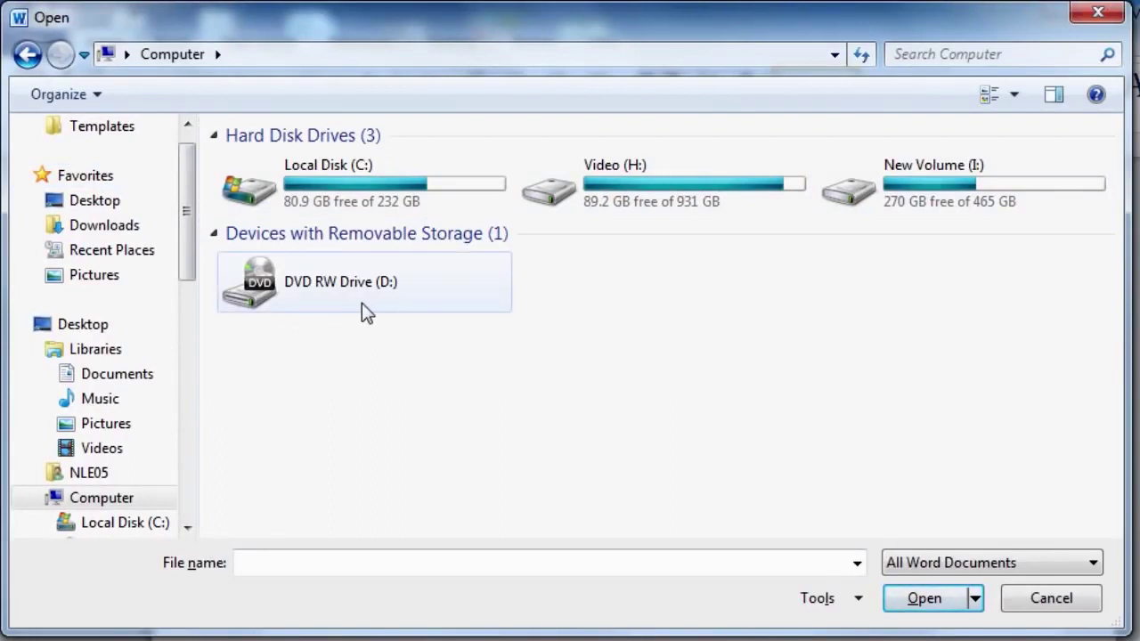
double_click(641, 187)
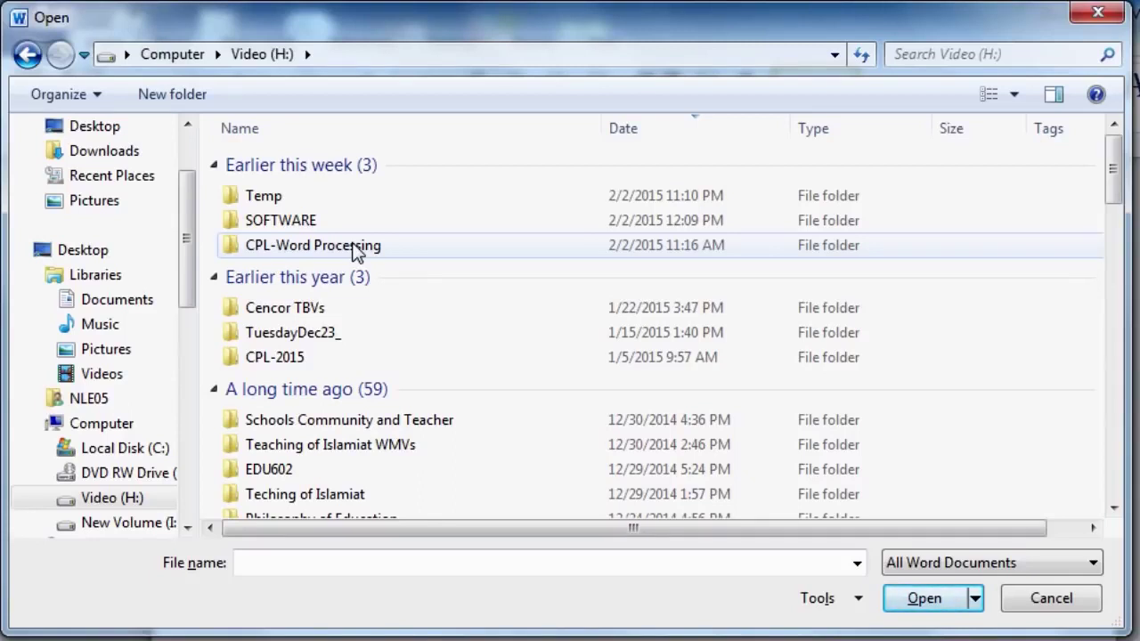
double_click(356, 249)
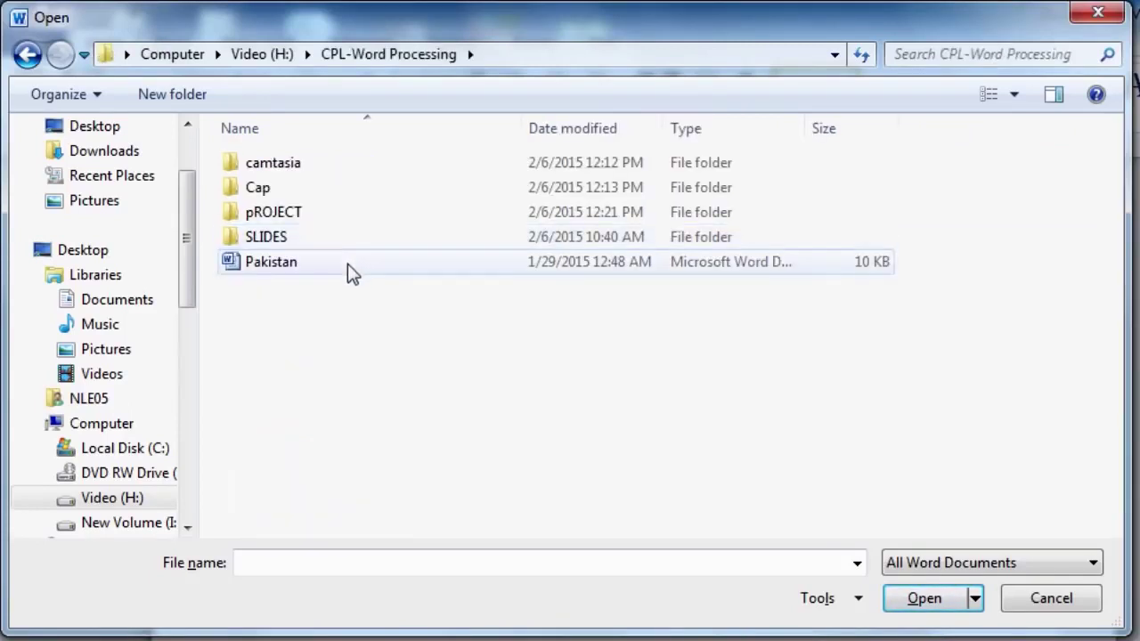
double_click(276, 264)
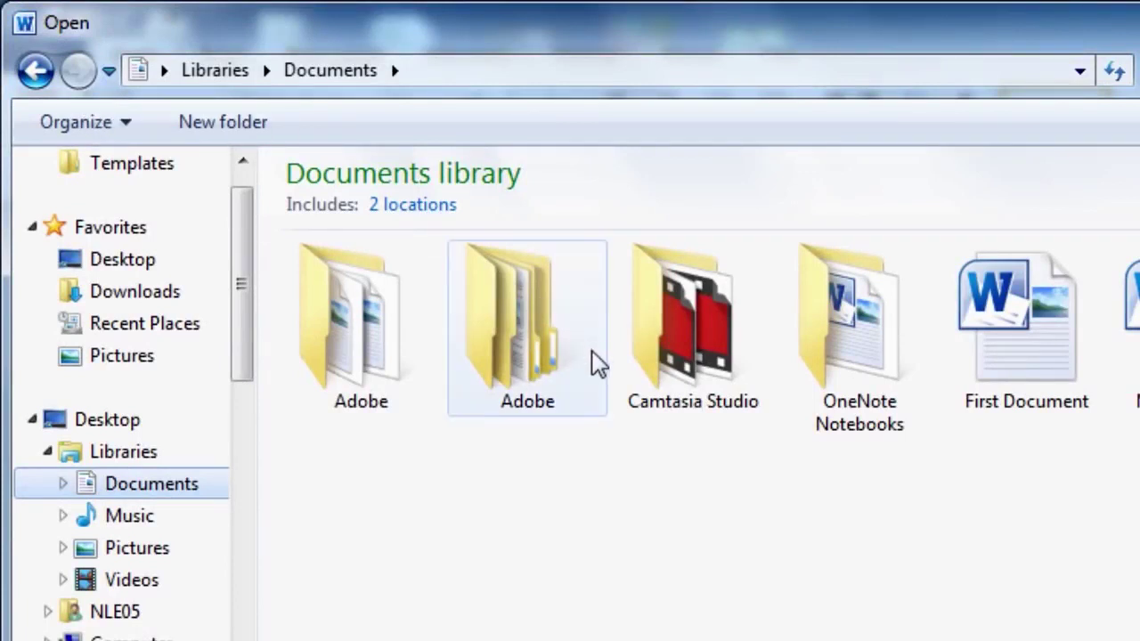
double_click(534, 363)
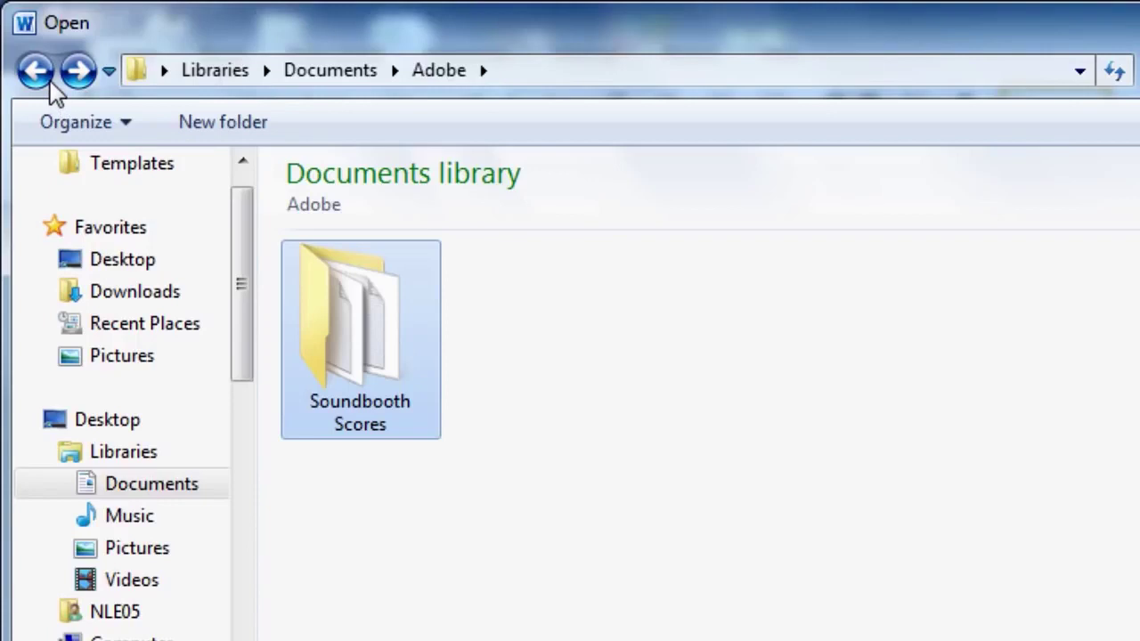
click(46, 78)
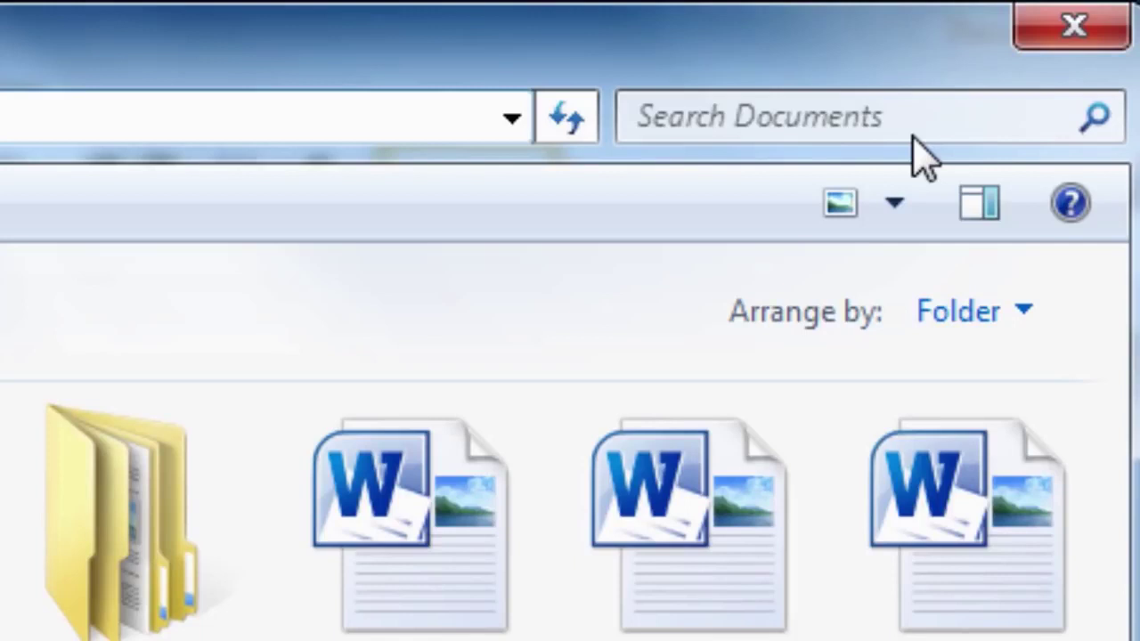
click(703, 111)
text(my first document)
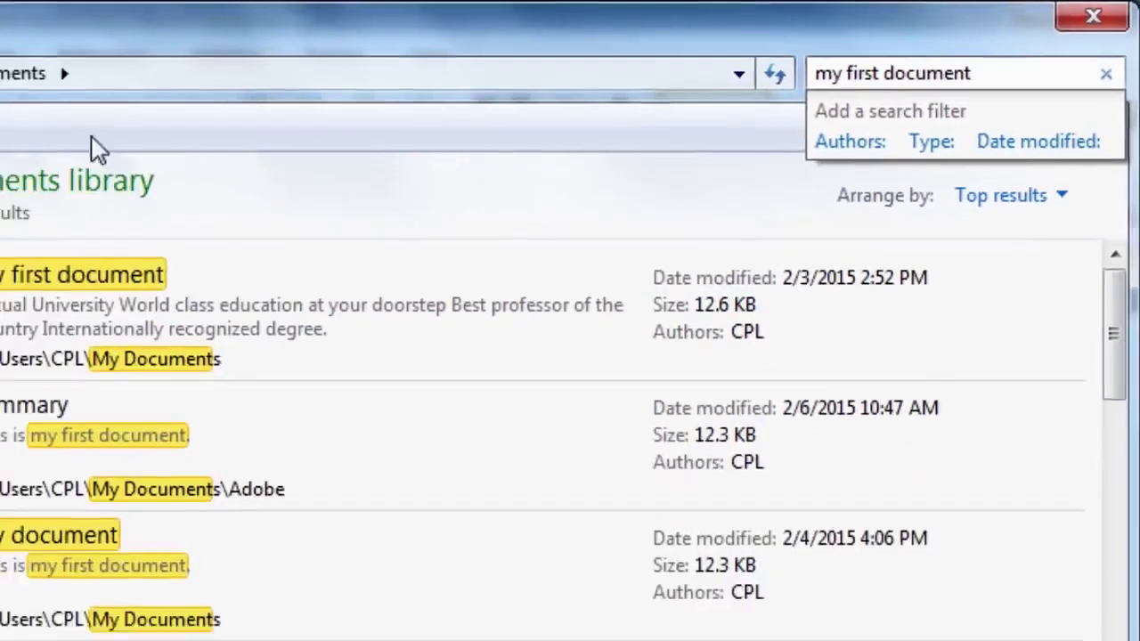
click(364, 206)
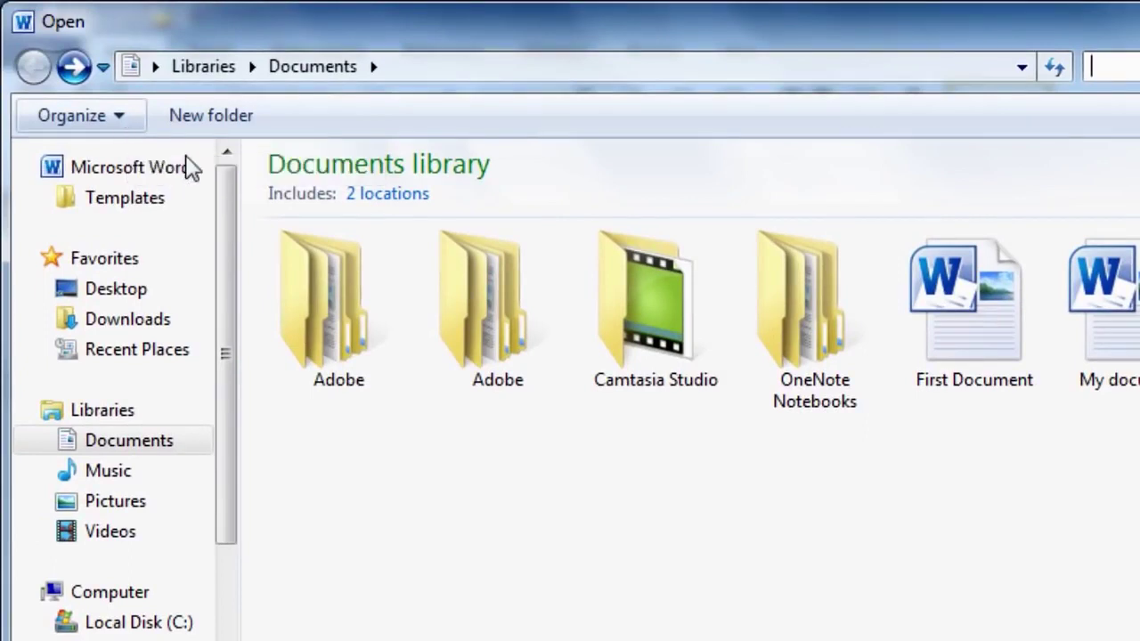
click(477, 320)
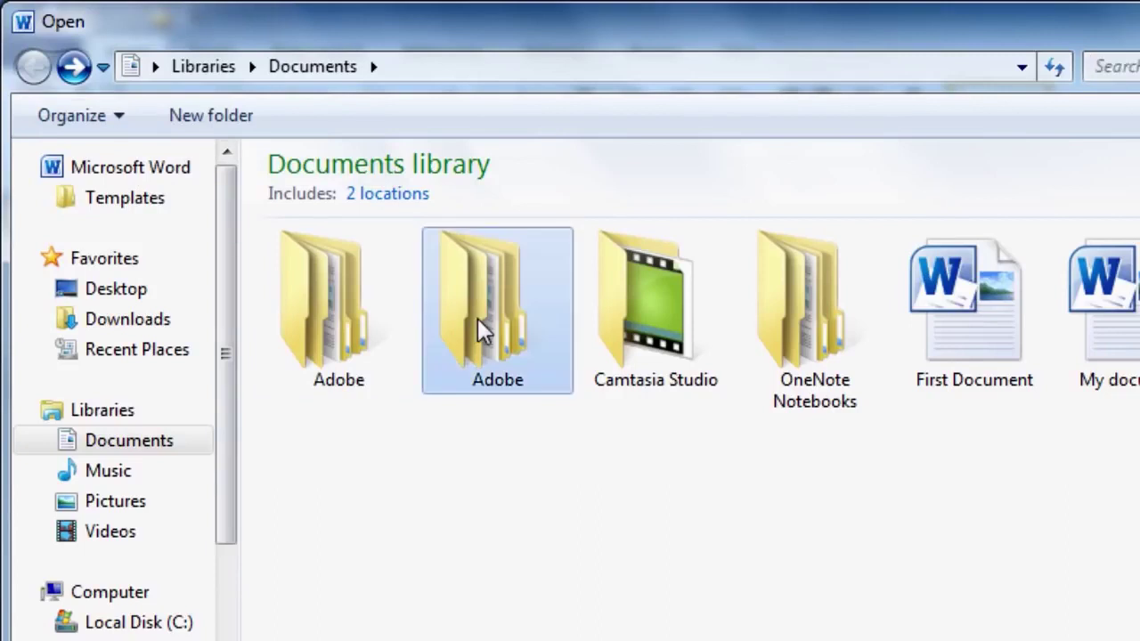
click(122, 120)
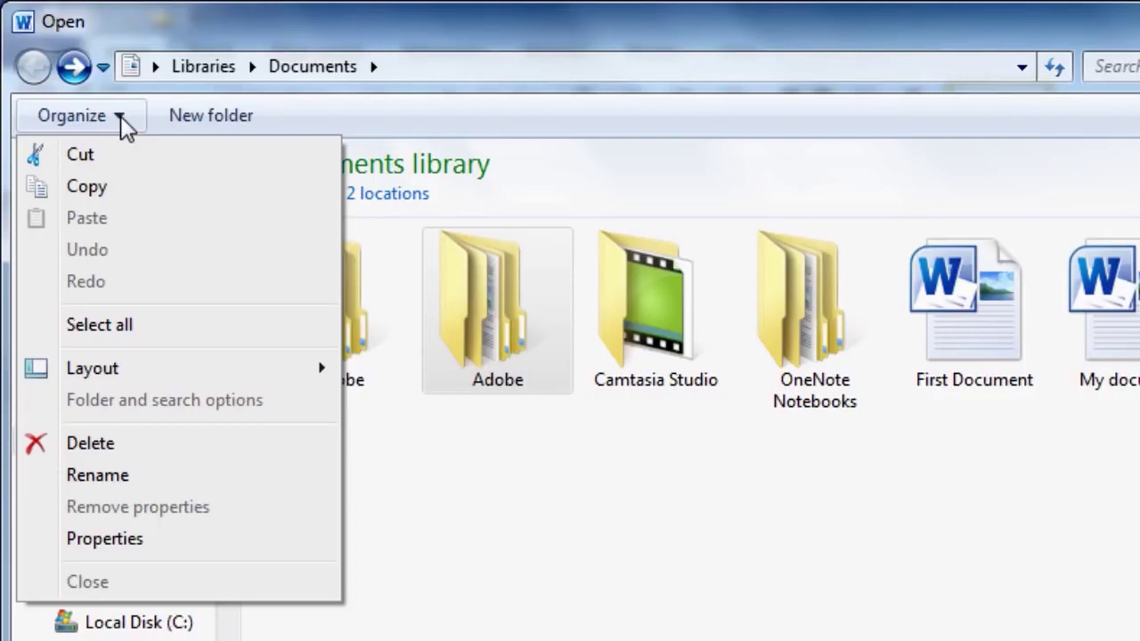
click(125, 125)
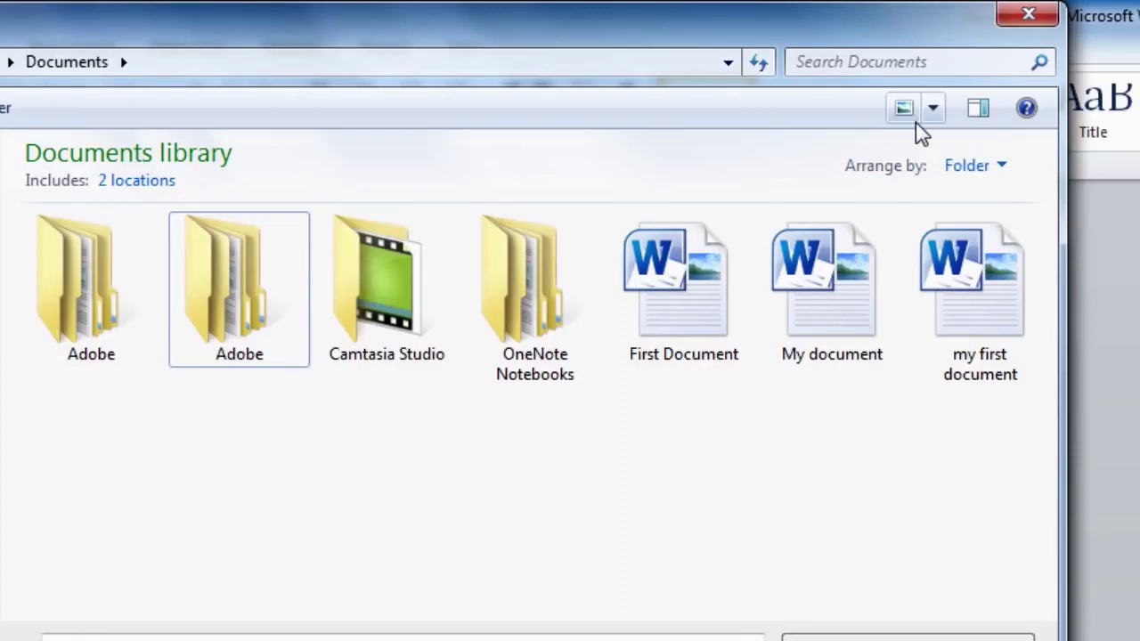
click(931, 108)
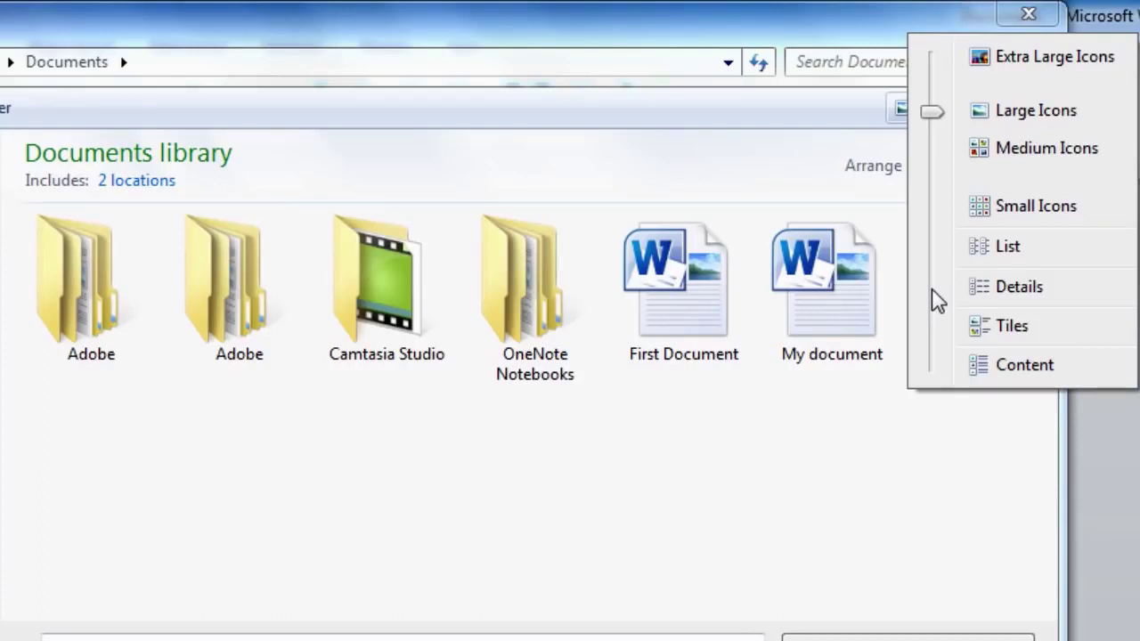
click(1004, 287)
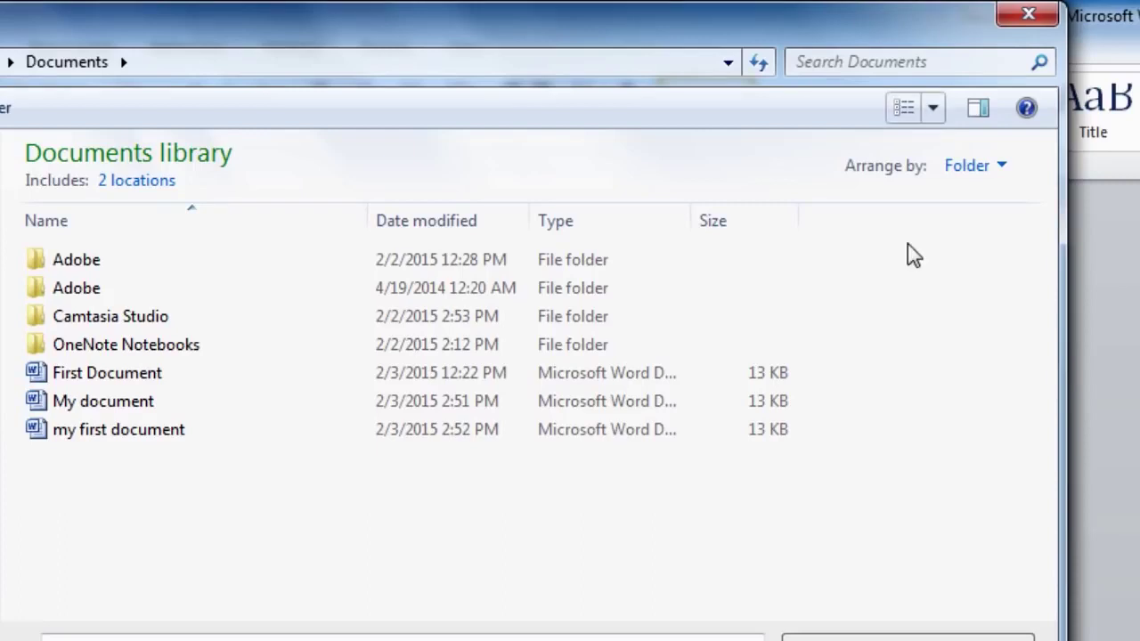
click(932, 108)
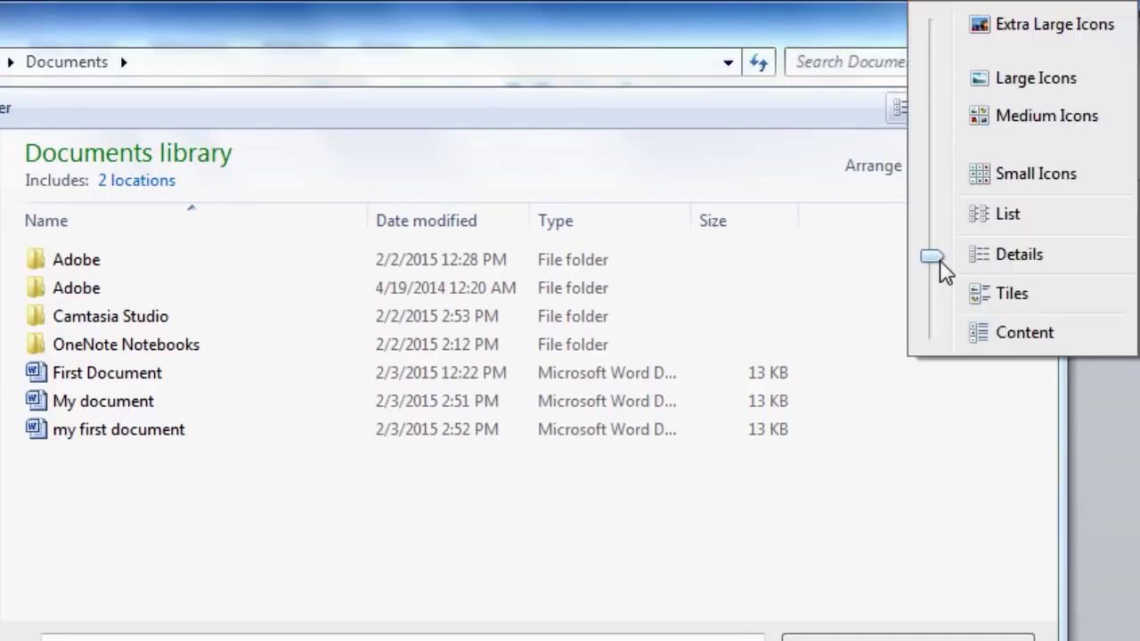
mouse_move(944, 285)
mouse_down()
mouse_move(939, 331)
mouse_move(916, 153)
mouse_move(926, 97)
mouse_up()
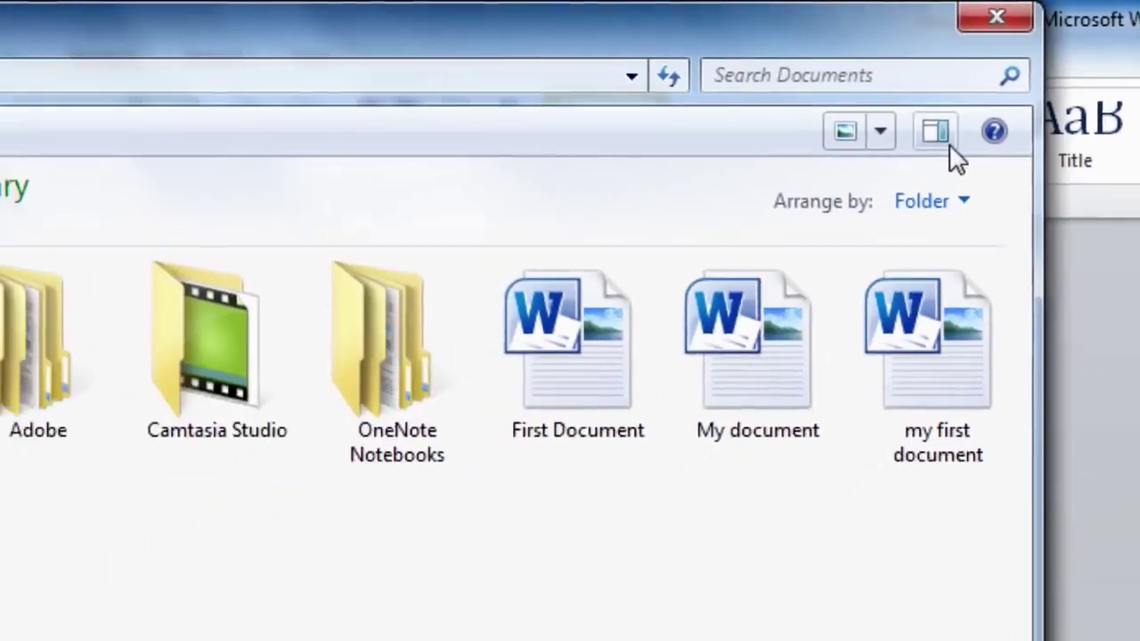
Step: Turn on the Open dialog's preview pane and put focus in the File name box
click(950, 148)
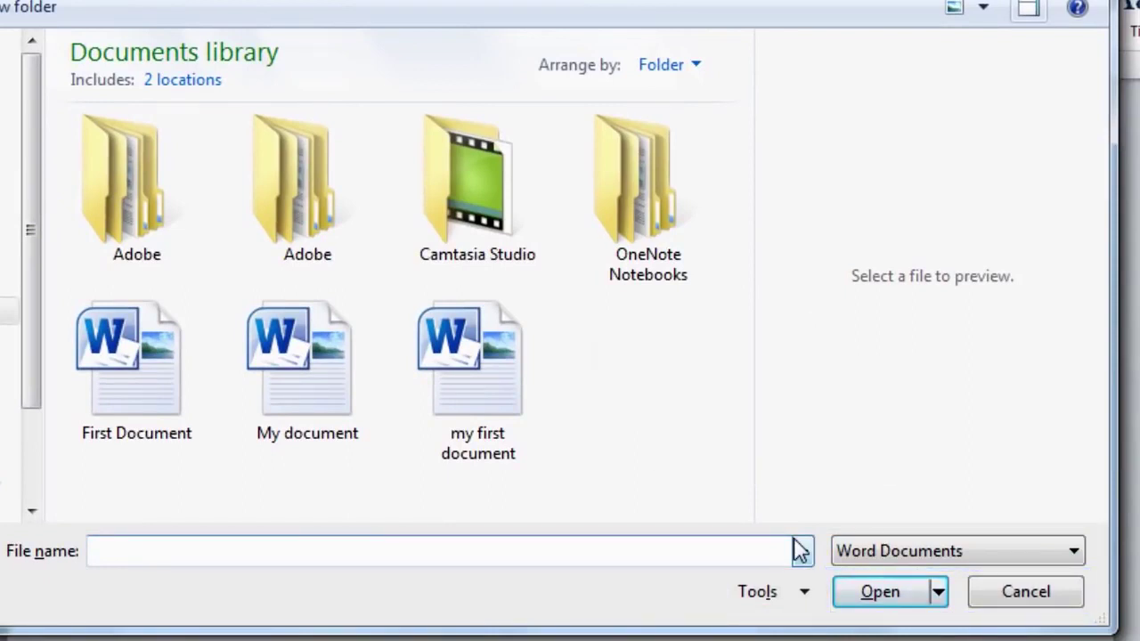
key(alt+n)
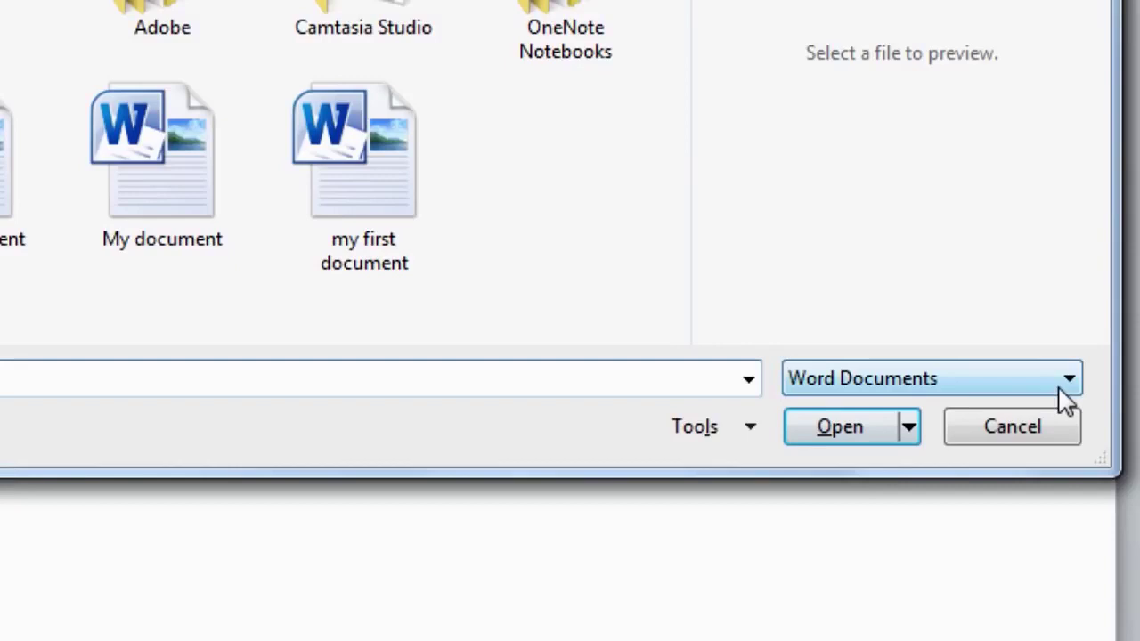
Step: Change the Open dialog's file type filter to All Files, then to All Word Documents
click(1061, 390)
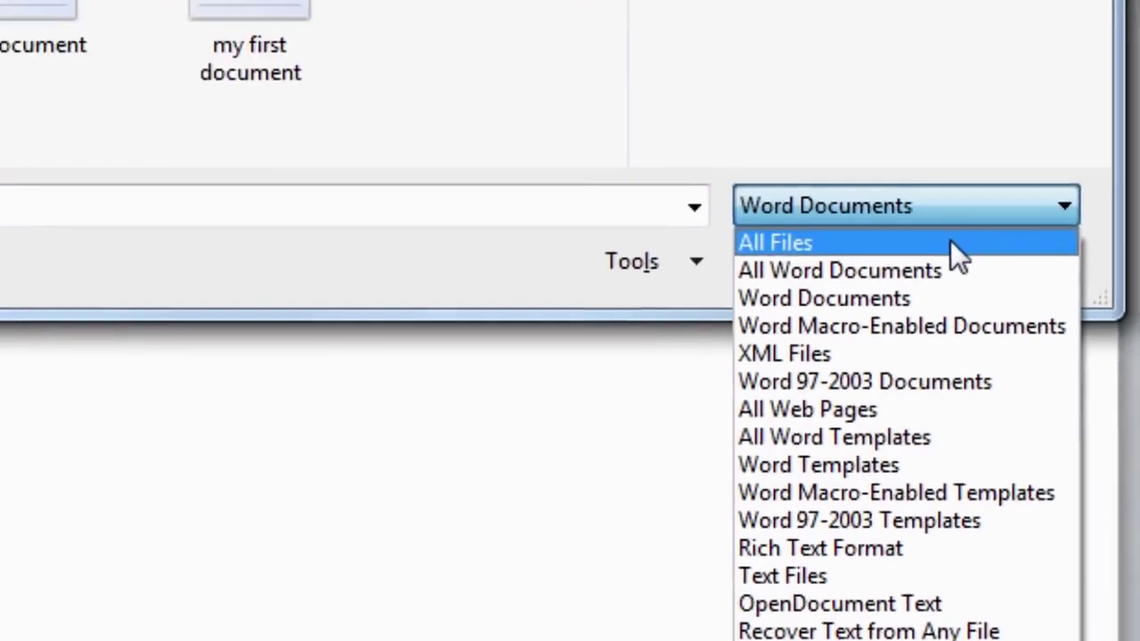
click(942, 75)
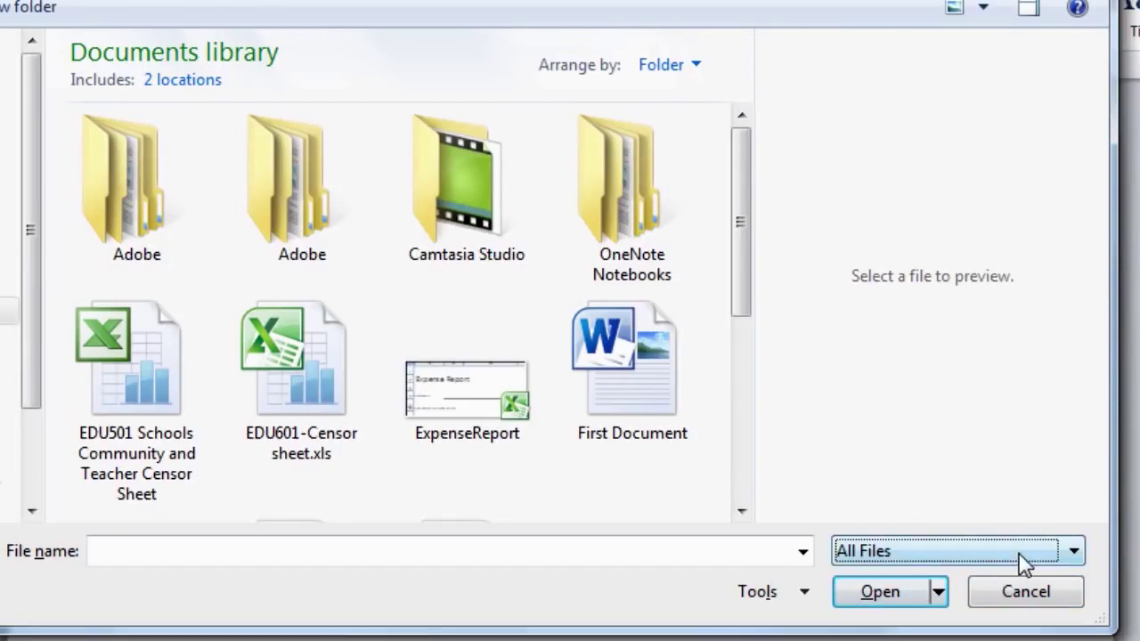
click(1074, 552)
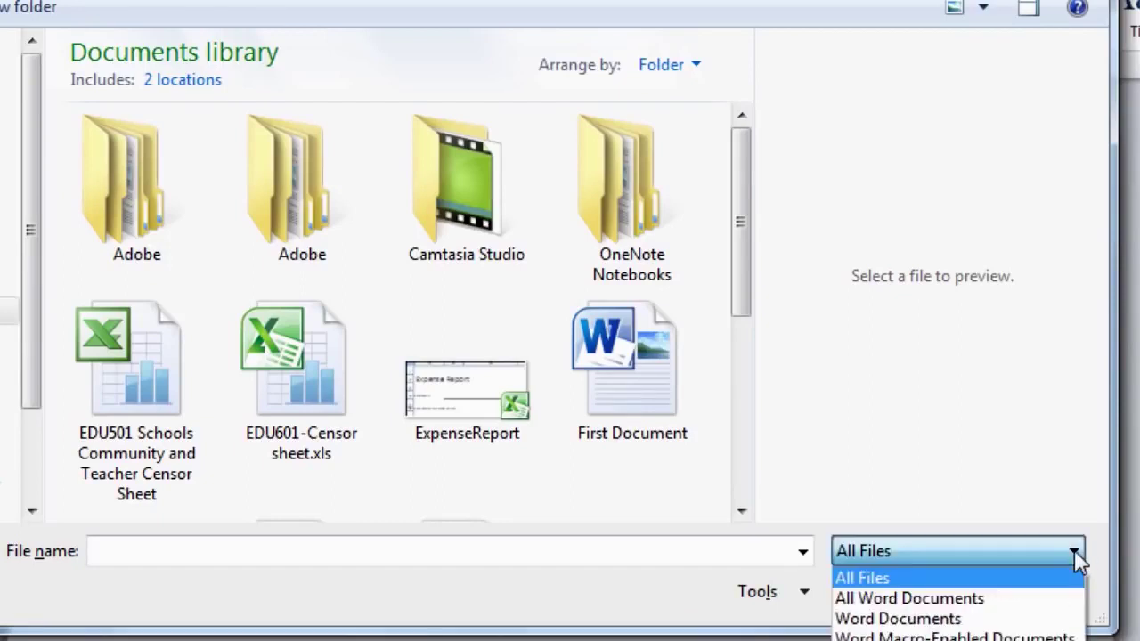
click(1030, 605)
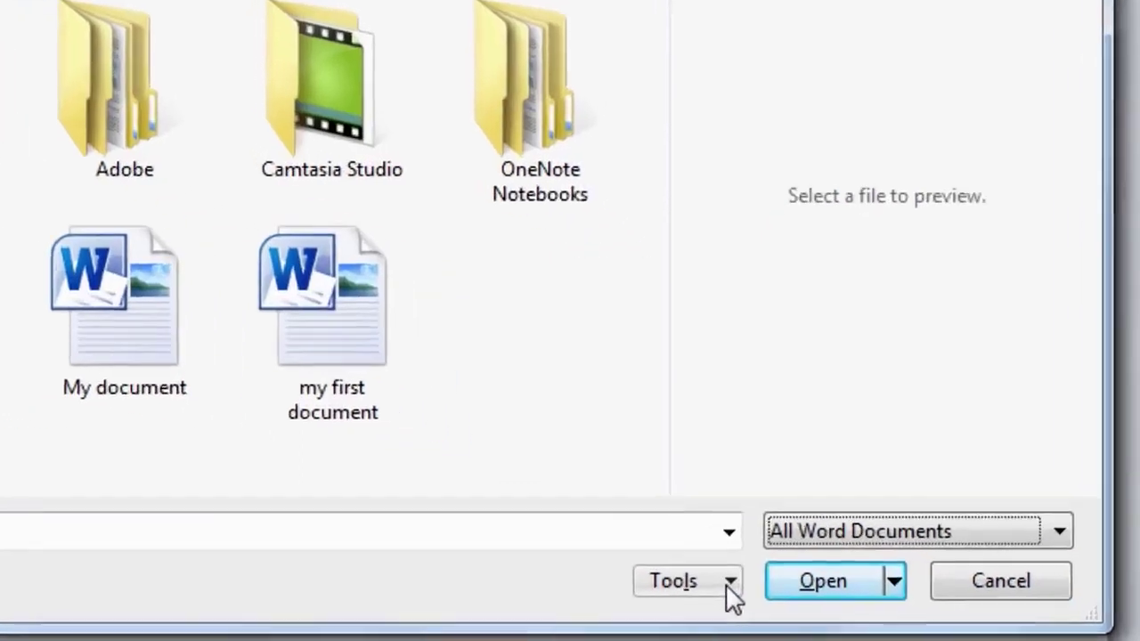
click(803, 595)
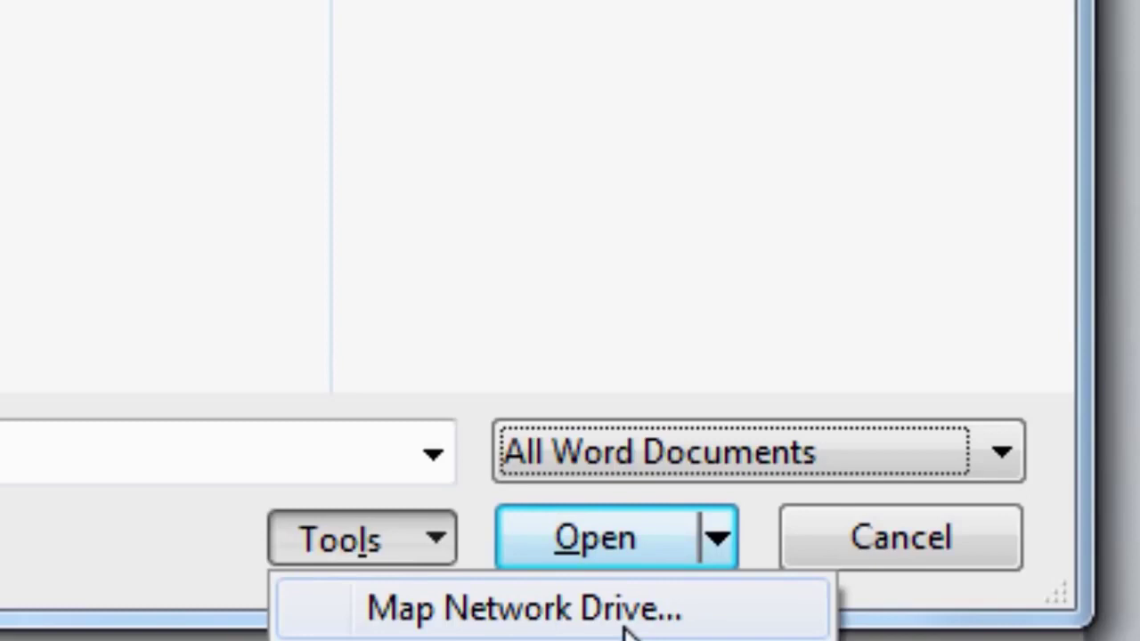
Step: Close the Tools and Open dropdown menus in the Open dialog without choosing anything
click(452, 548)
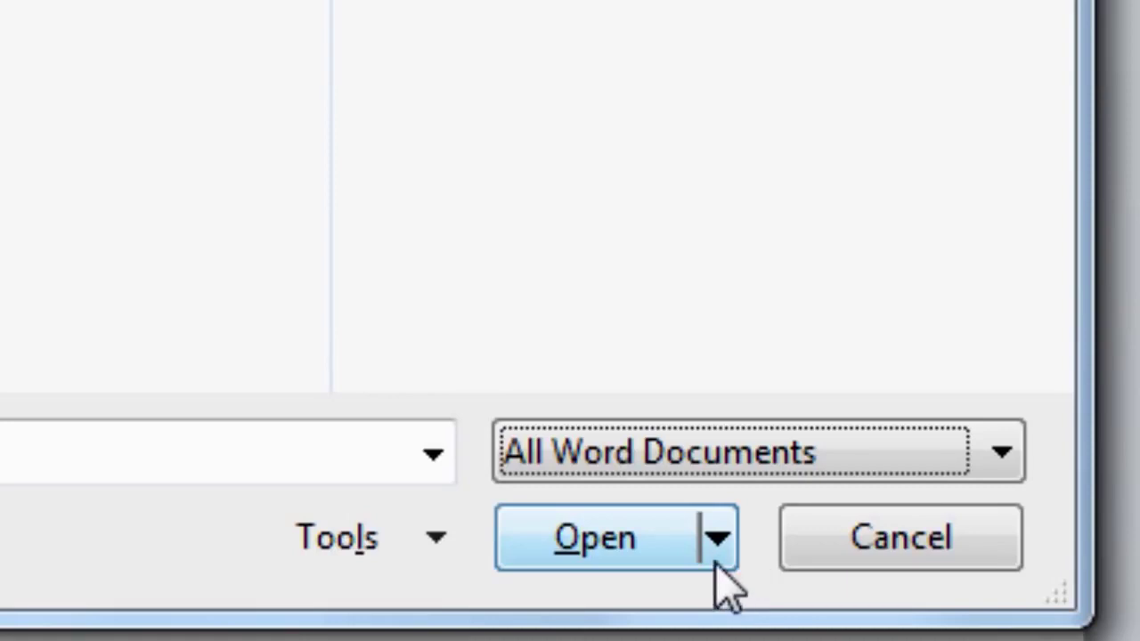
click(716, 545)
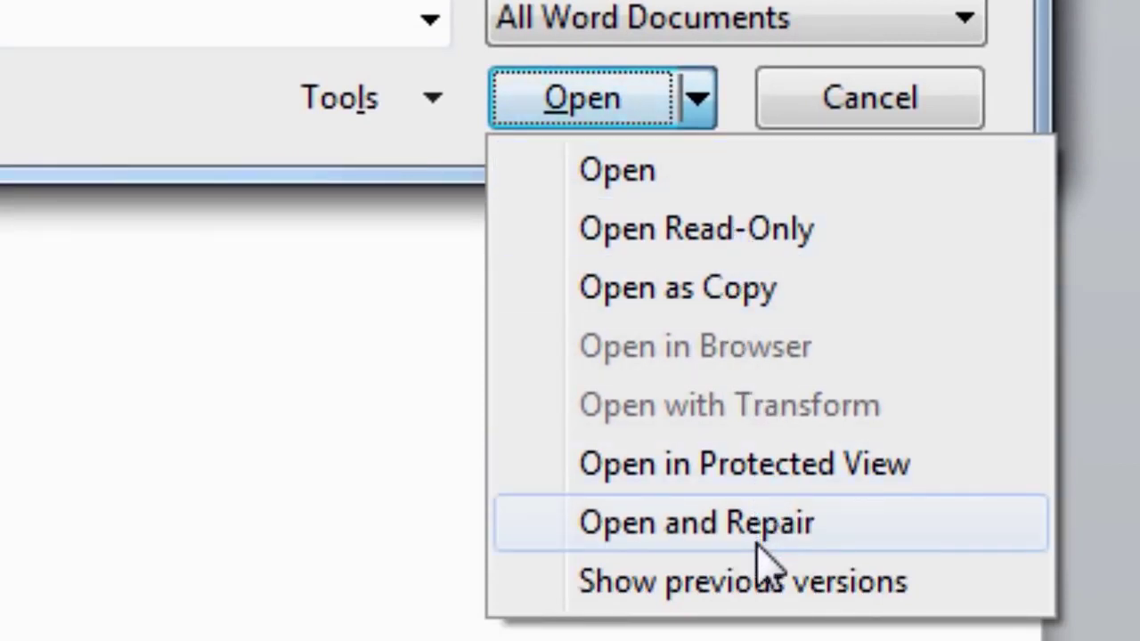
click(696, 99)
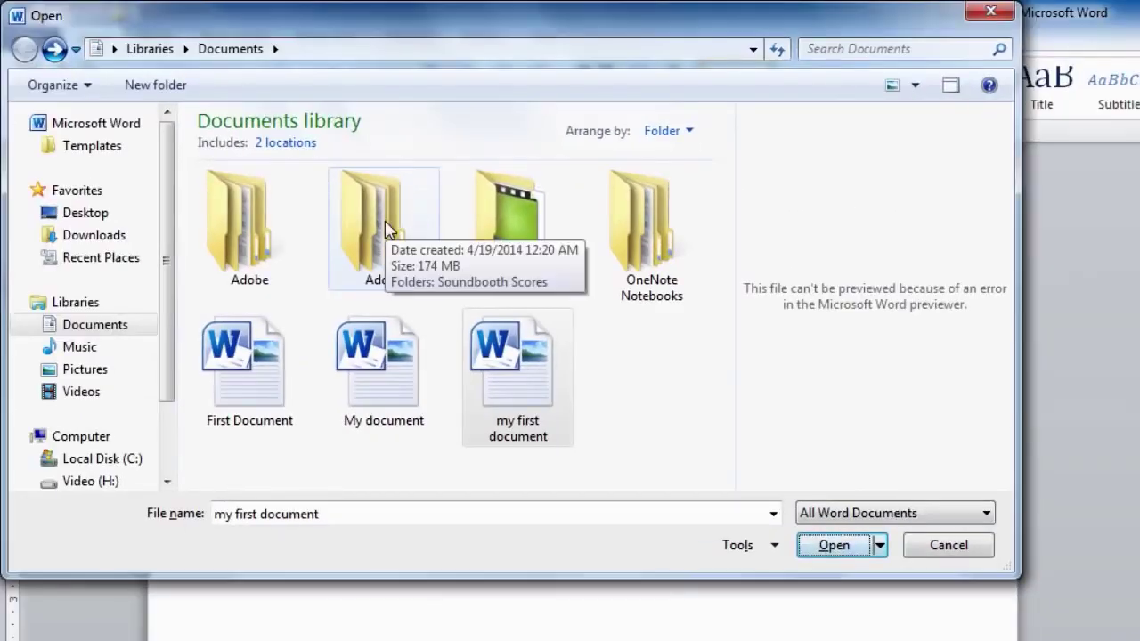
Step: Browse into the Adobe folder, return to Documents, and open my first document
click(387, 230)
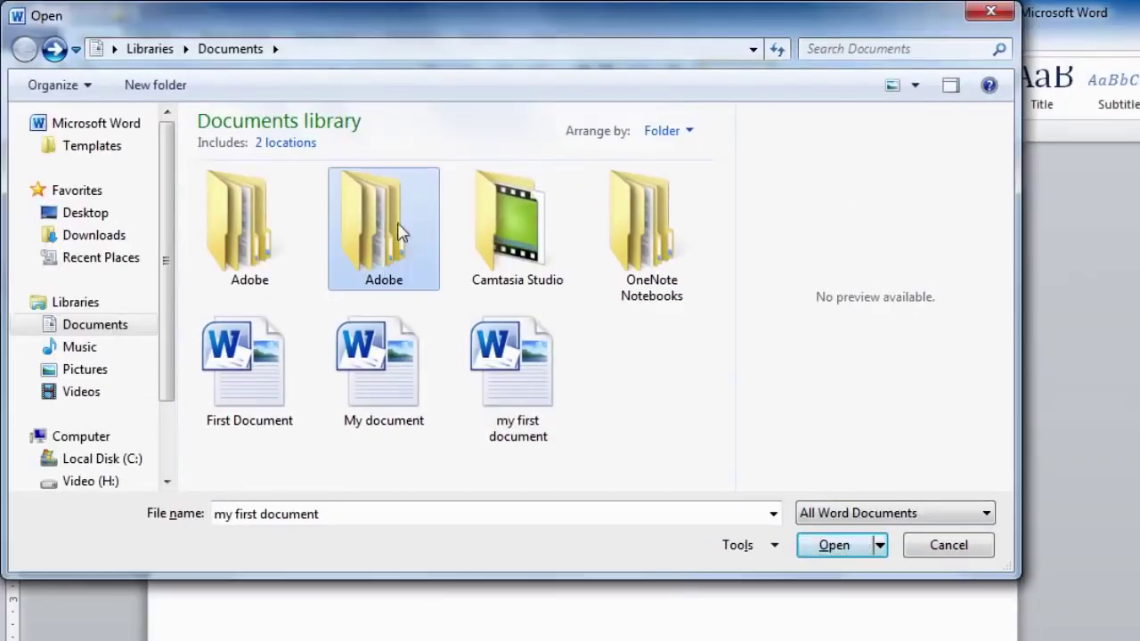
click(832, 545)
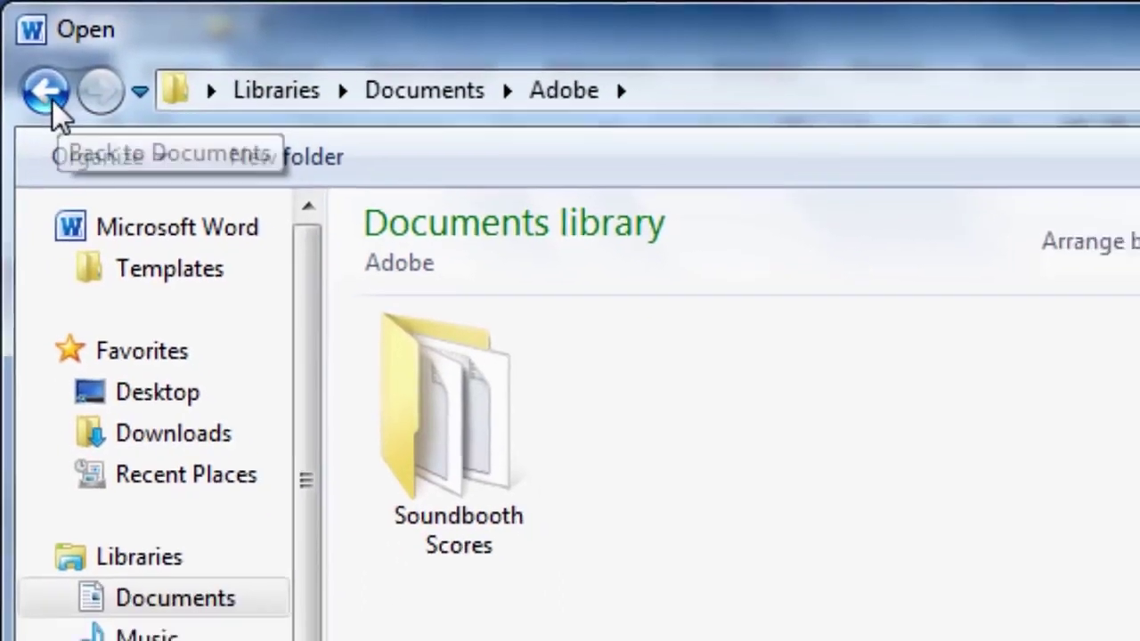
click(49, 100)
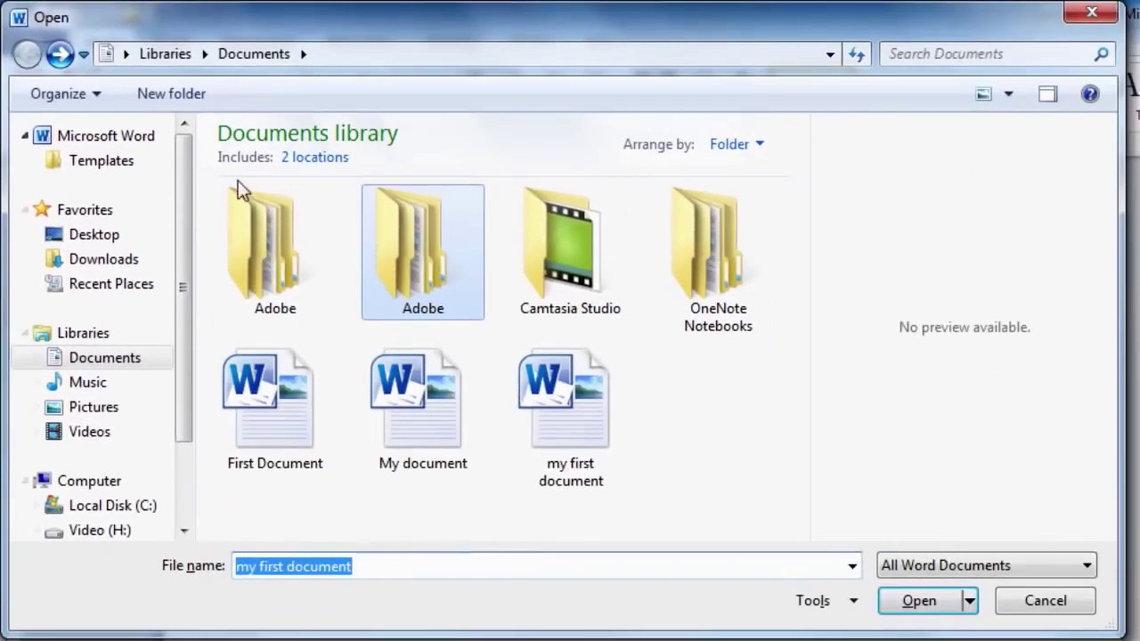
click(563, 418)
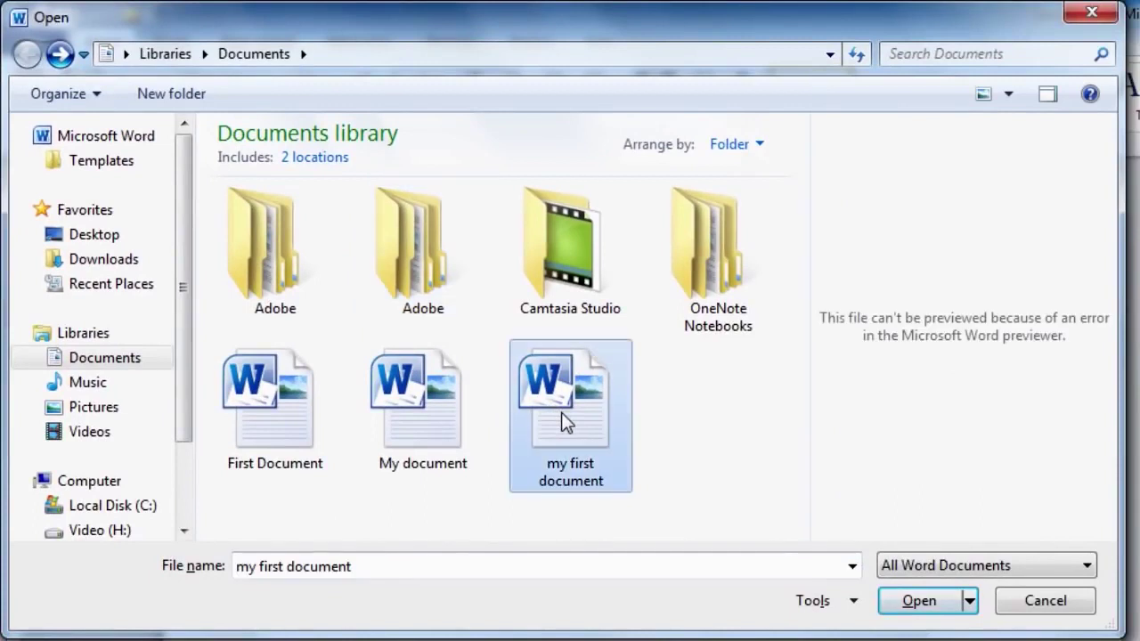
click(908, 602)
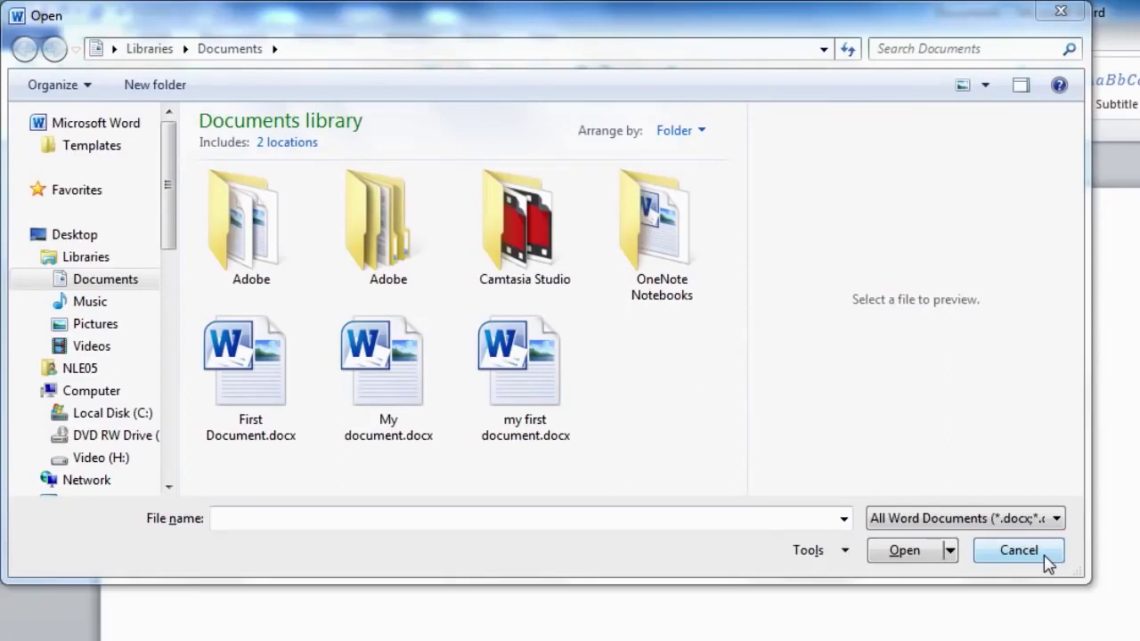
Step: Cancel the Open dialog, reopen it with Ctrl+O, and cancel it again
click(1018, 550)
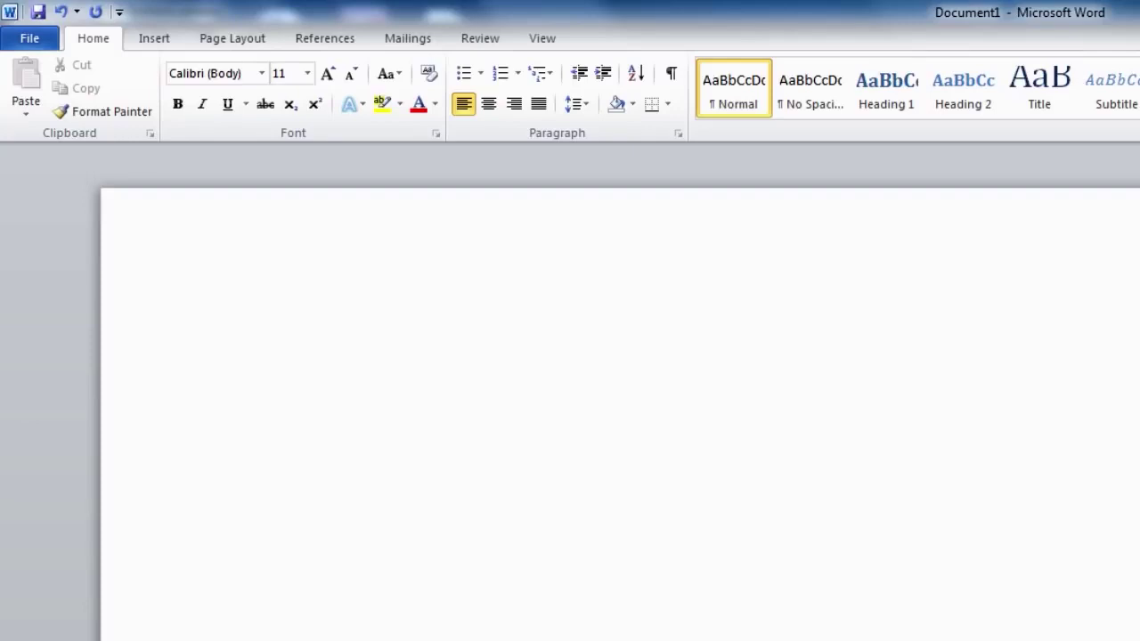
key(ctrl+o)
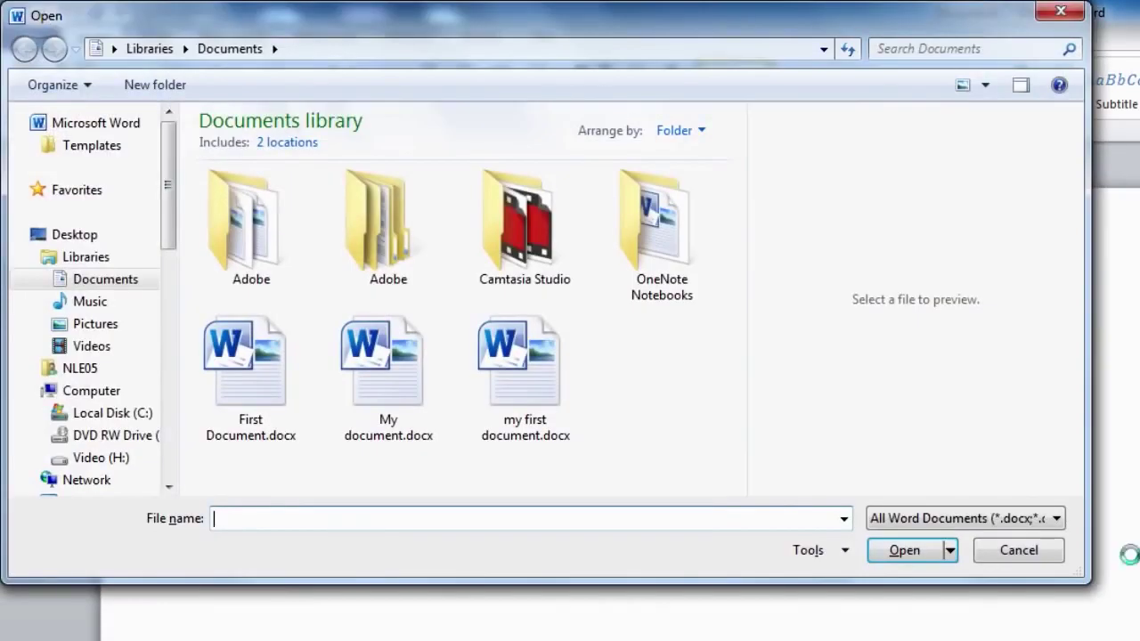
click(1019, 554)
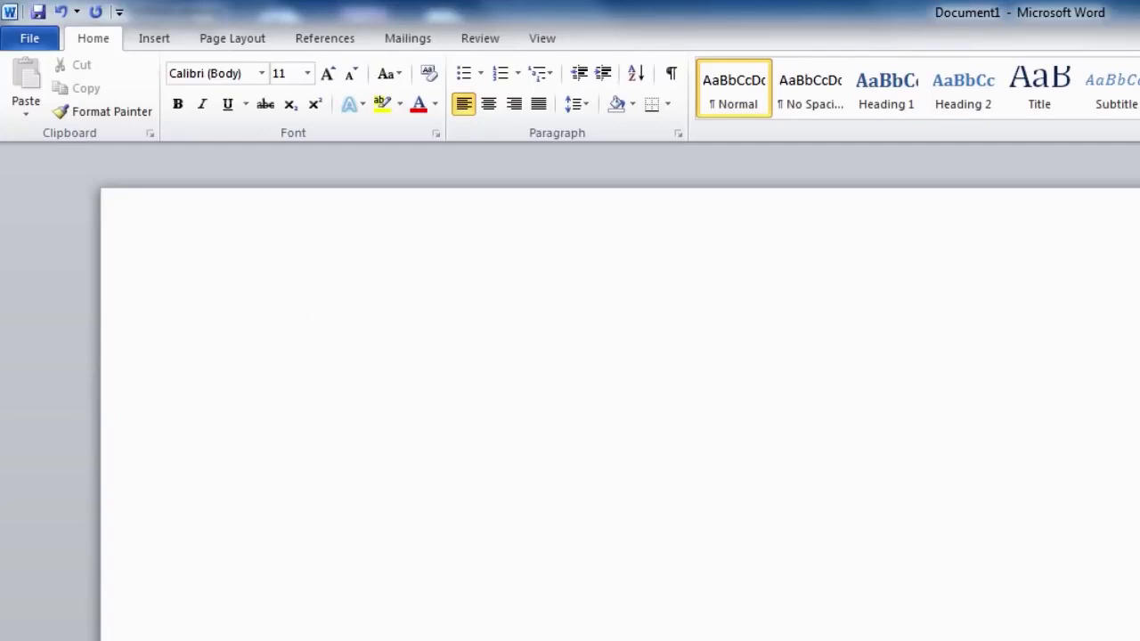
Step: Open First Document from the Documents library through File > Open
click(24, 38)
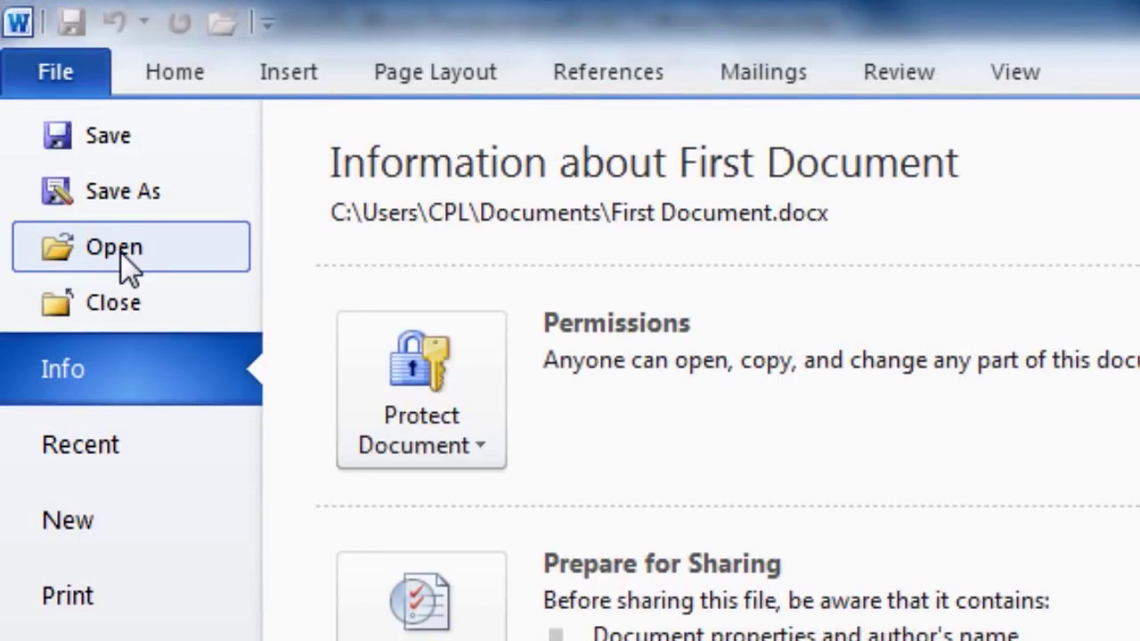
click(122, 258)
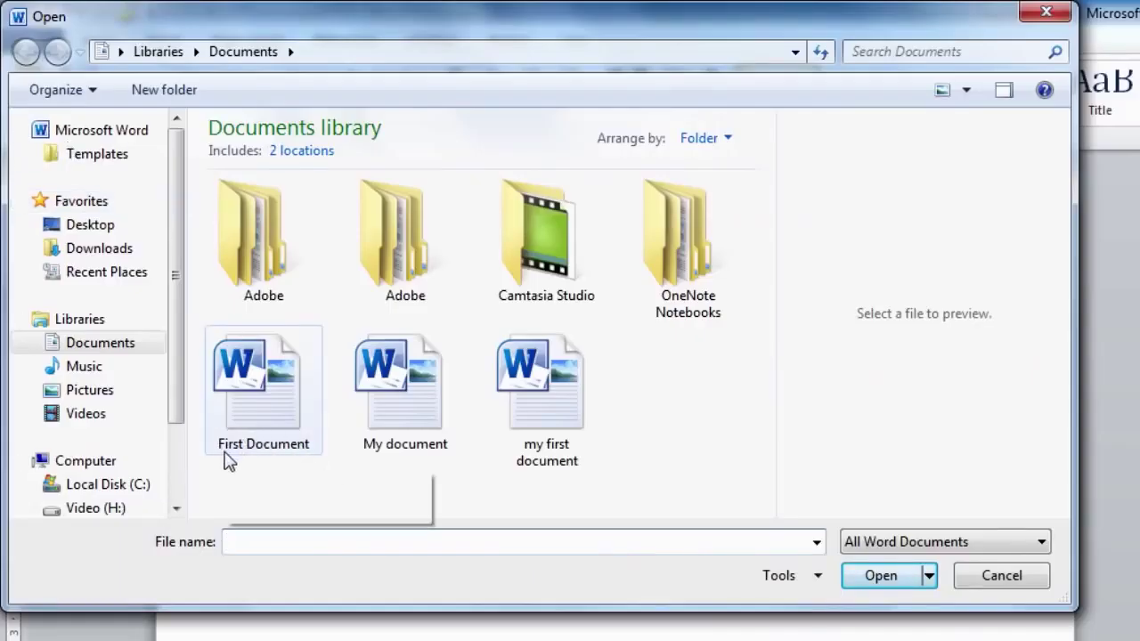
click(284, 422)
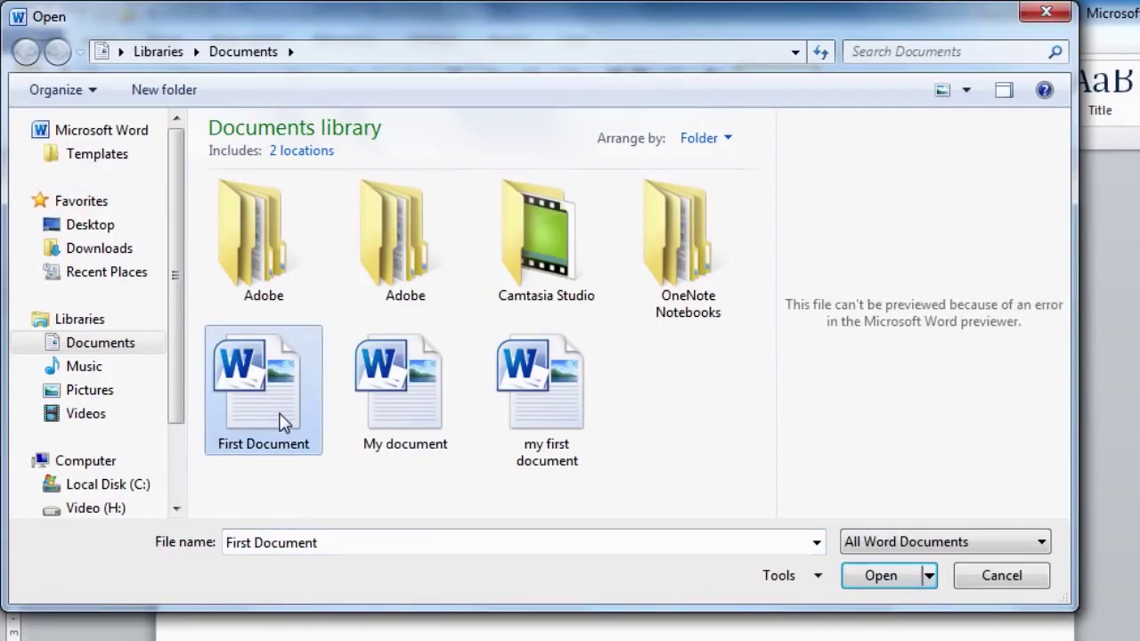
double_click(283, 422)
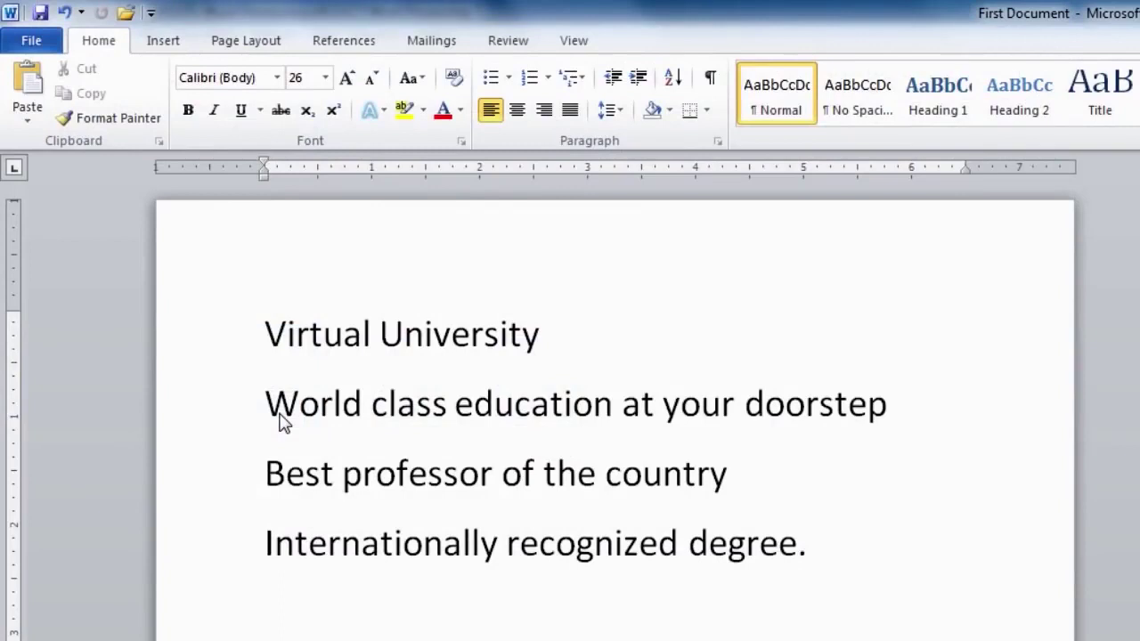
Step: Type 'I have added some text to the document.' on a new line below the last sentence
click(286, 612)
text(I have add)
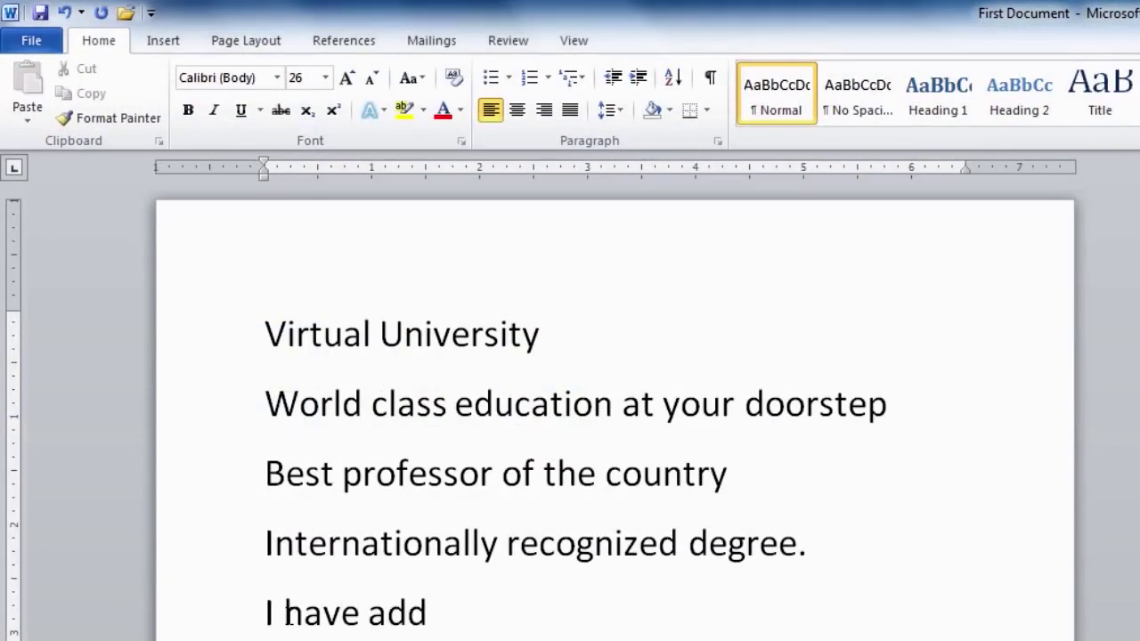
text(ed some)
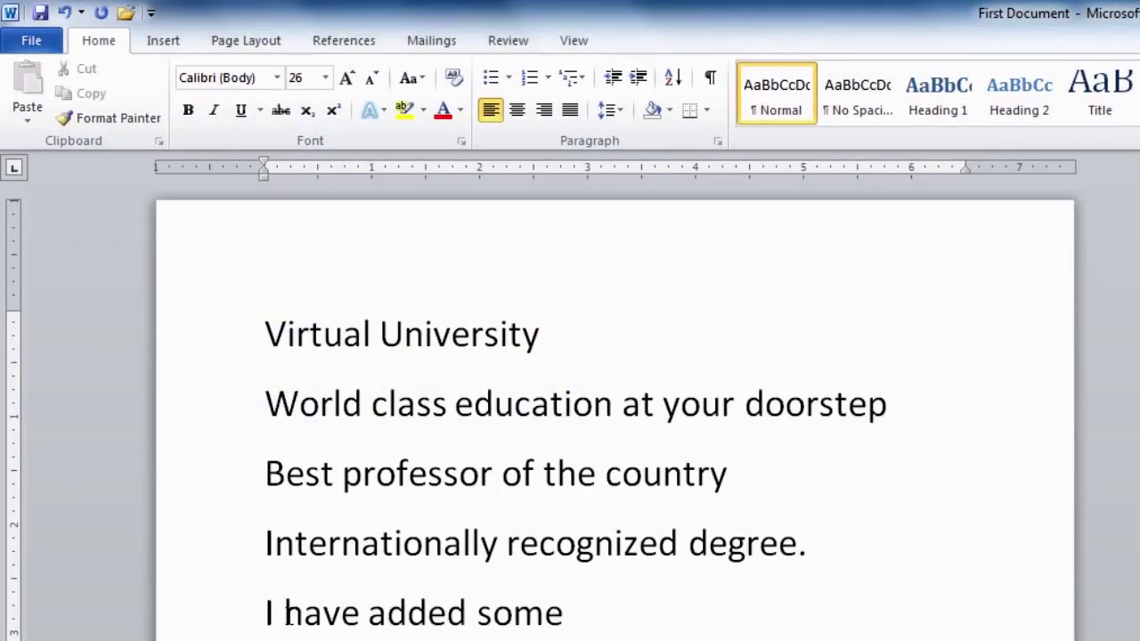
text( text to the do)
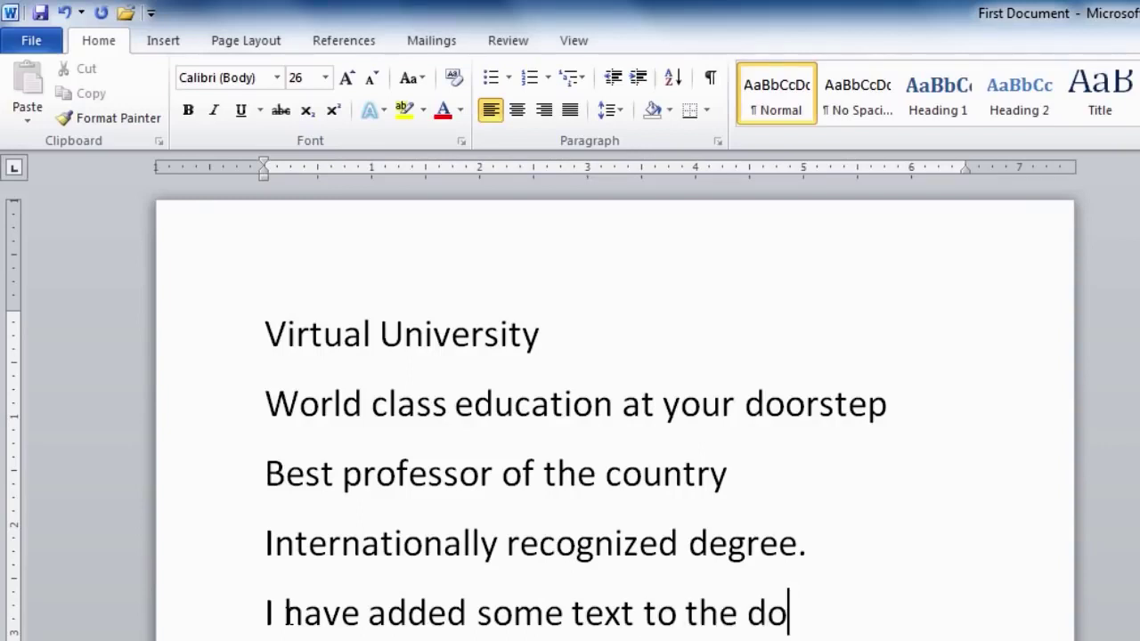
text(cument.)
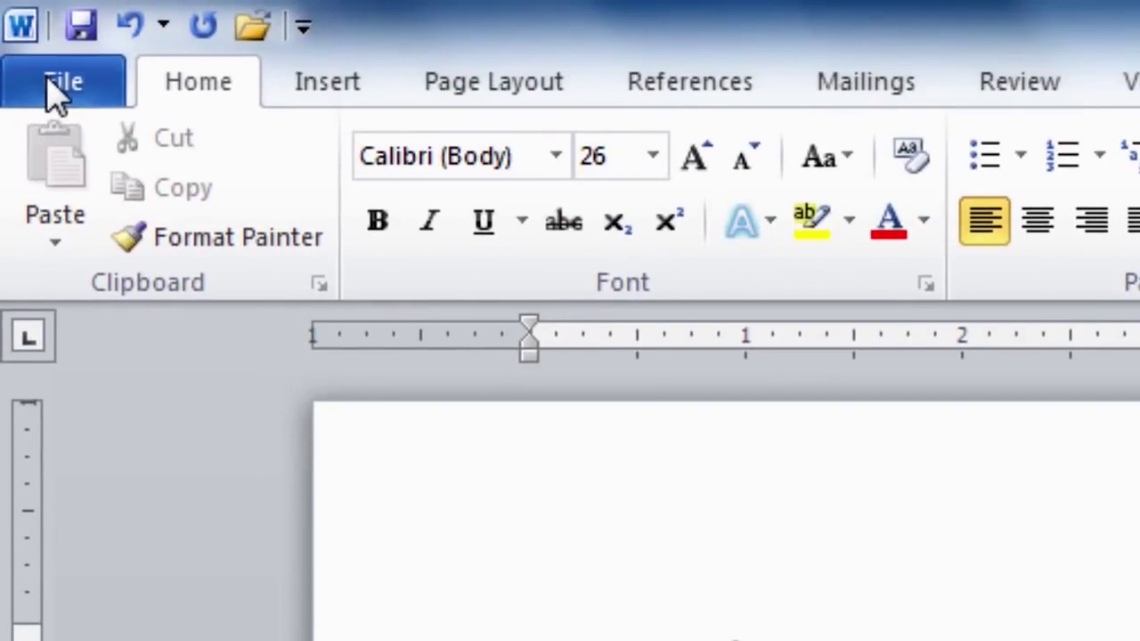
Step: Save First Document, then reopen it from the Documents library in Windows Explorer
click(55, 92)
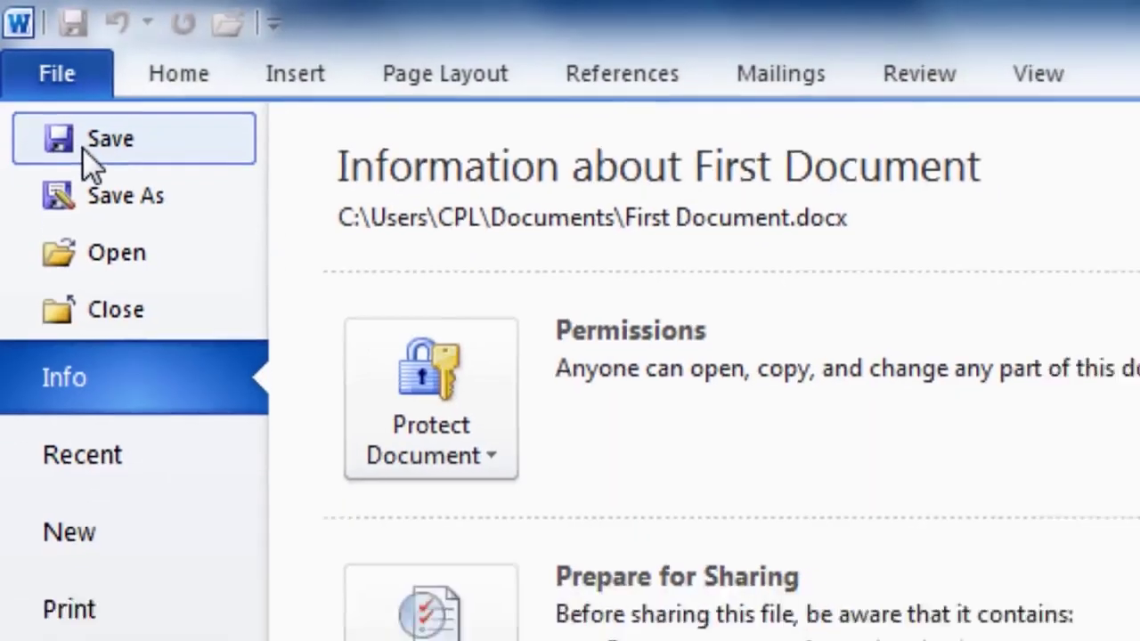
click(98, 160)
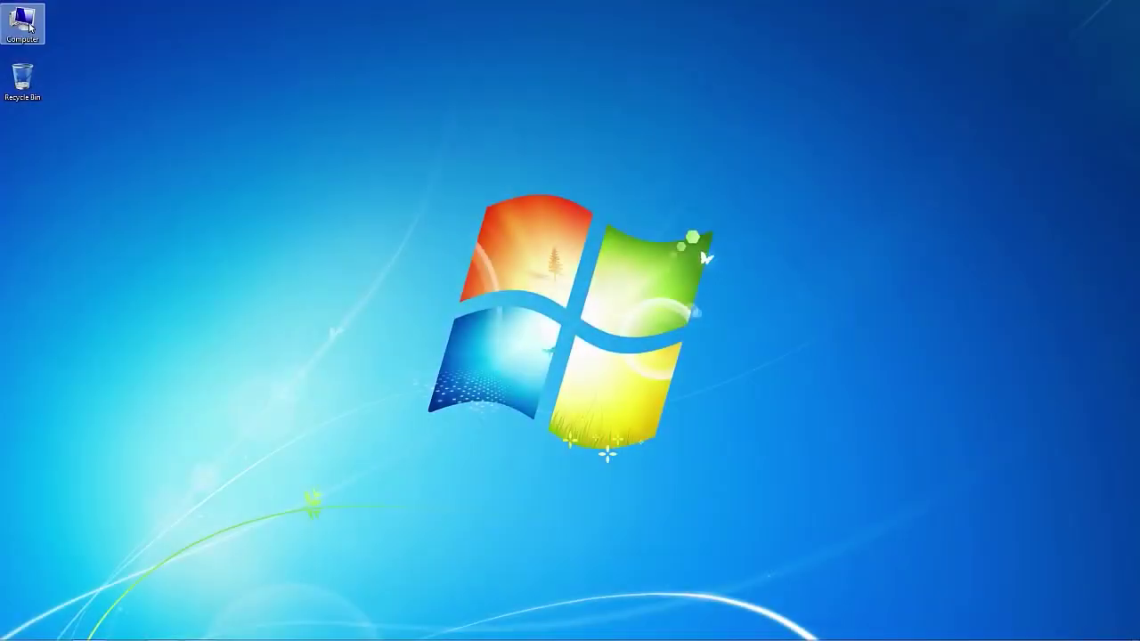
click(511, 385)
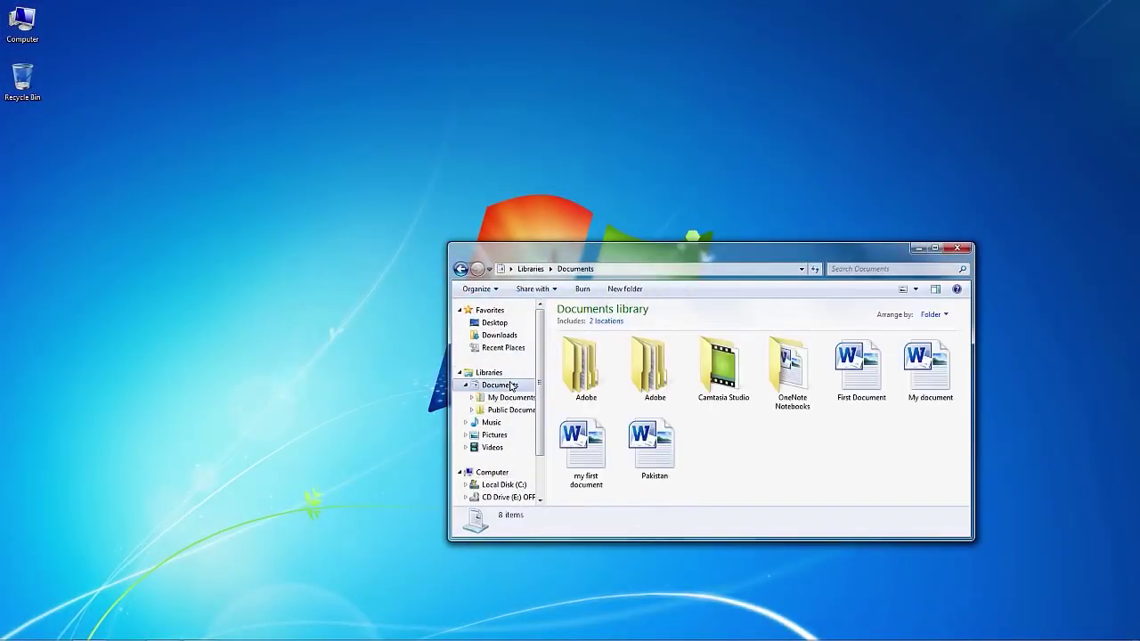
double_click(852, 389)
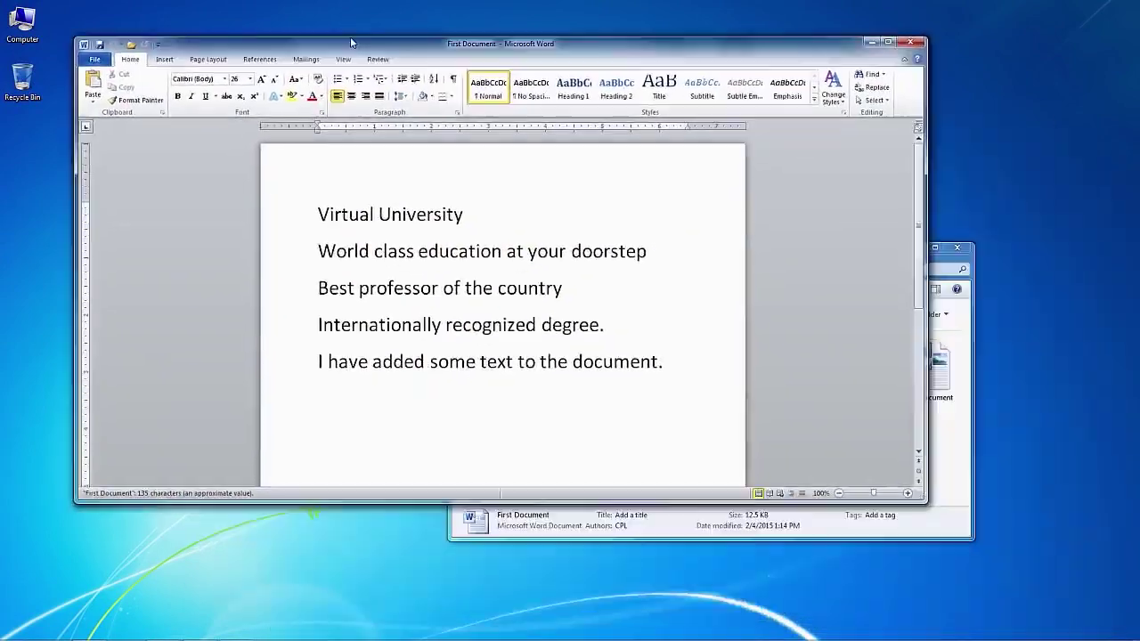
Step: Move the First Document window aside and open Pakistan and distance education from Explorer
drag(349, 37, 296, 5)
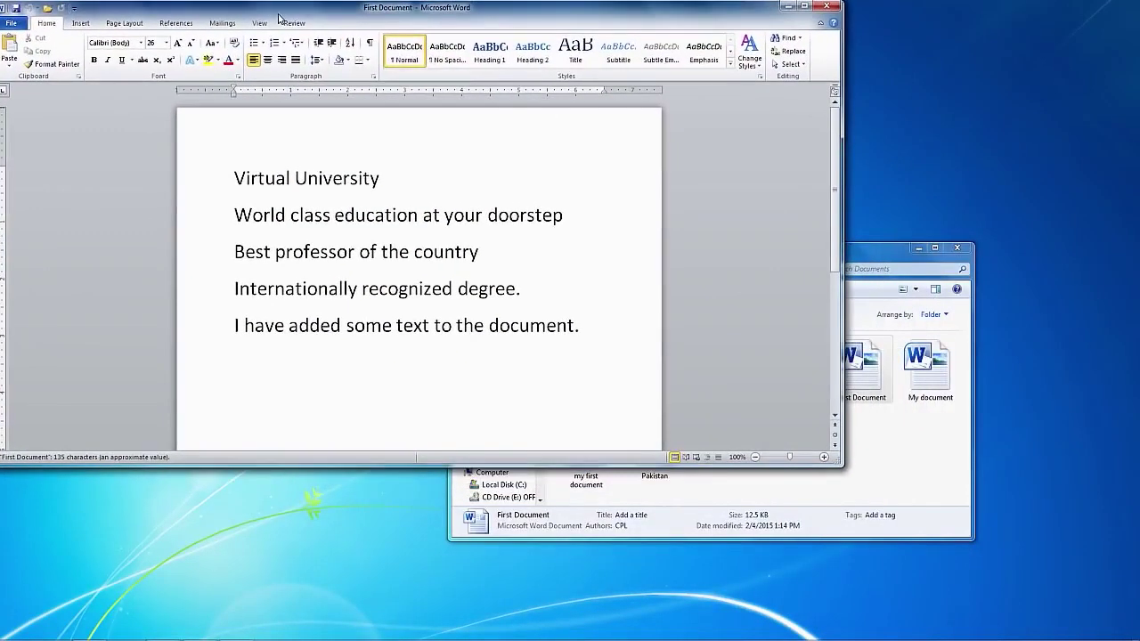
click(924, 283)
double_click(663, 463)
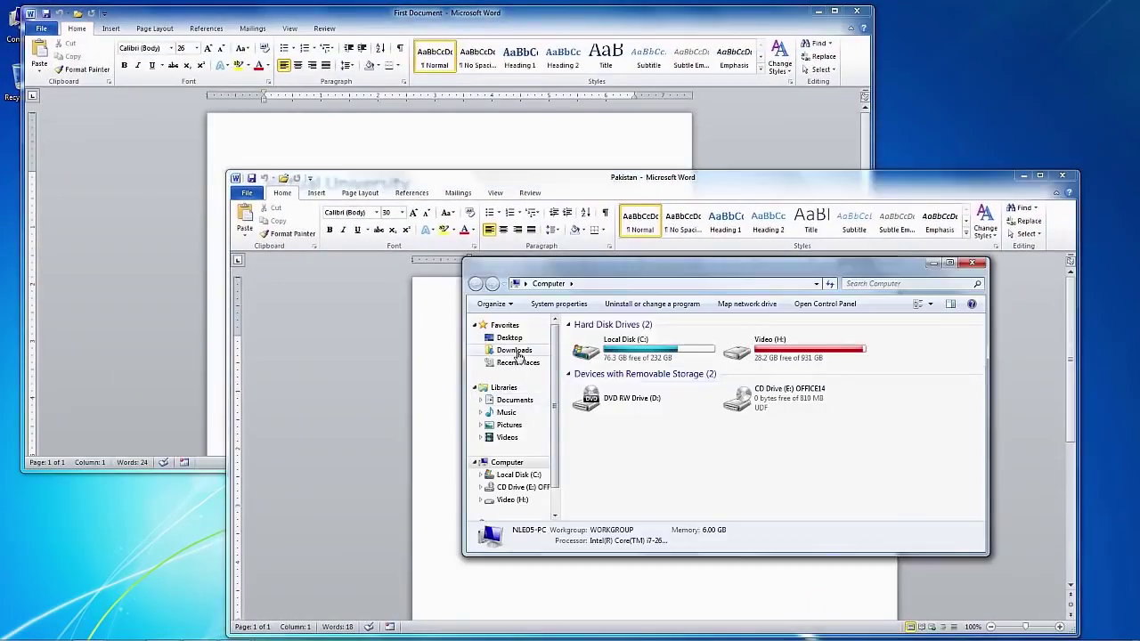
click(514, 350)
double_click(618, 353)
Step: Arrange the distance education and Pakistan windows so they overlap on screen
drag(590, 24, 1049, 193)
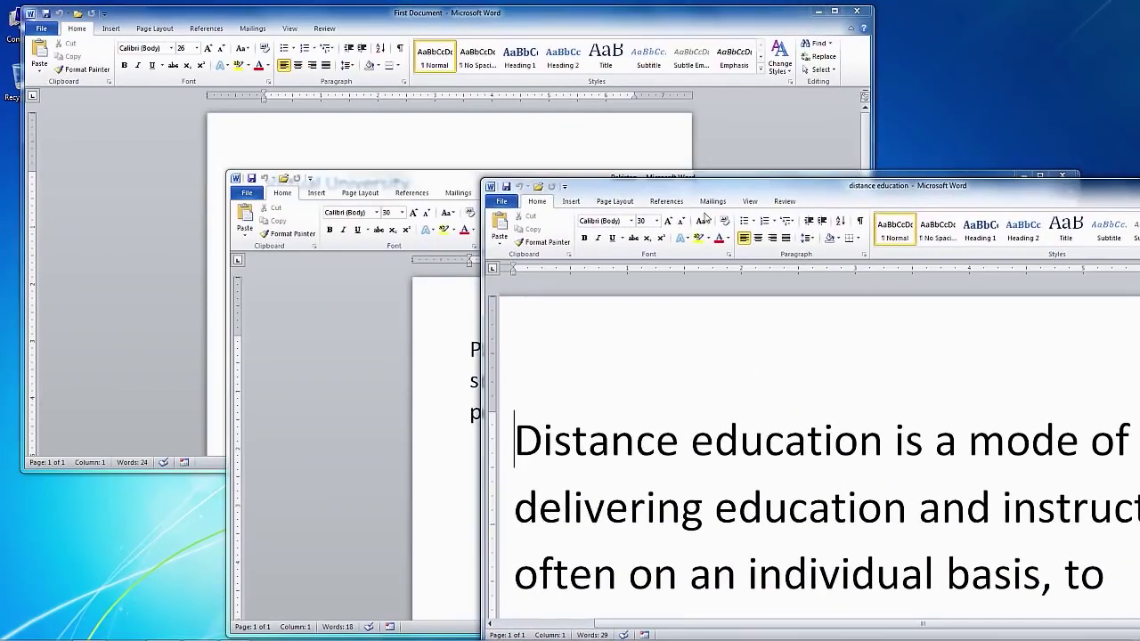
click(439, 180)
drag(440, 180, 335, 120)
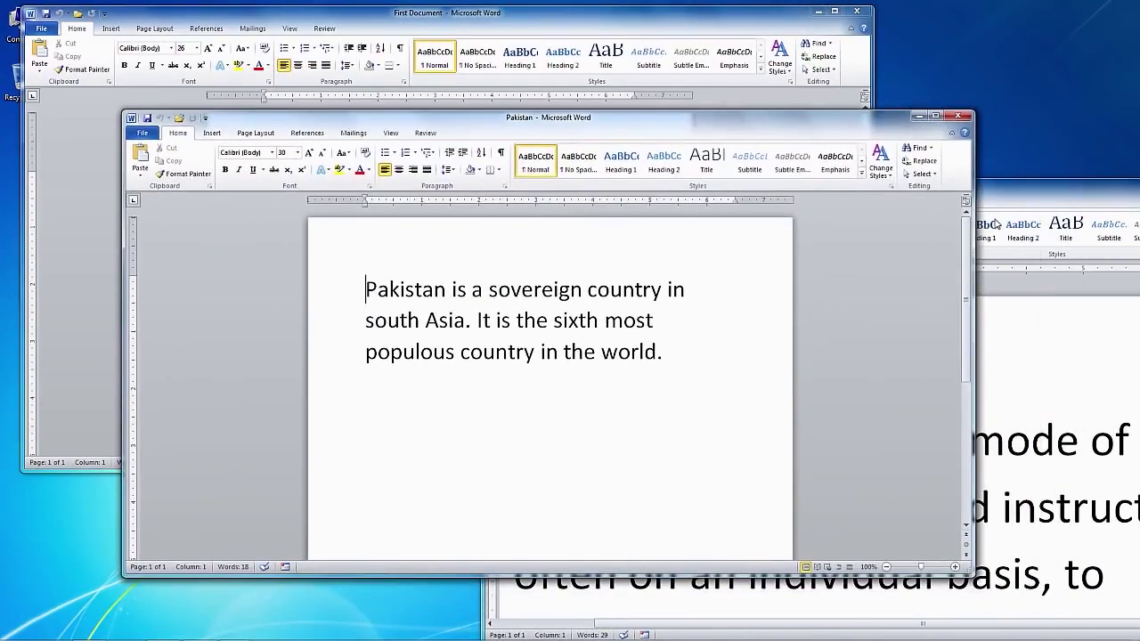
click(997, 203)
drag(998, 203, 986, 198)
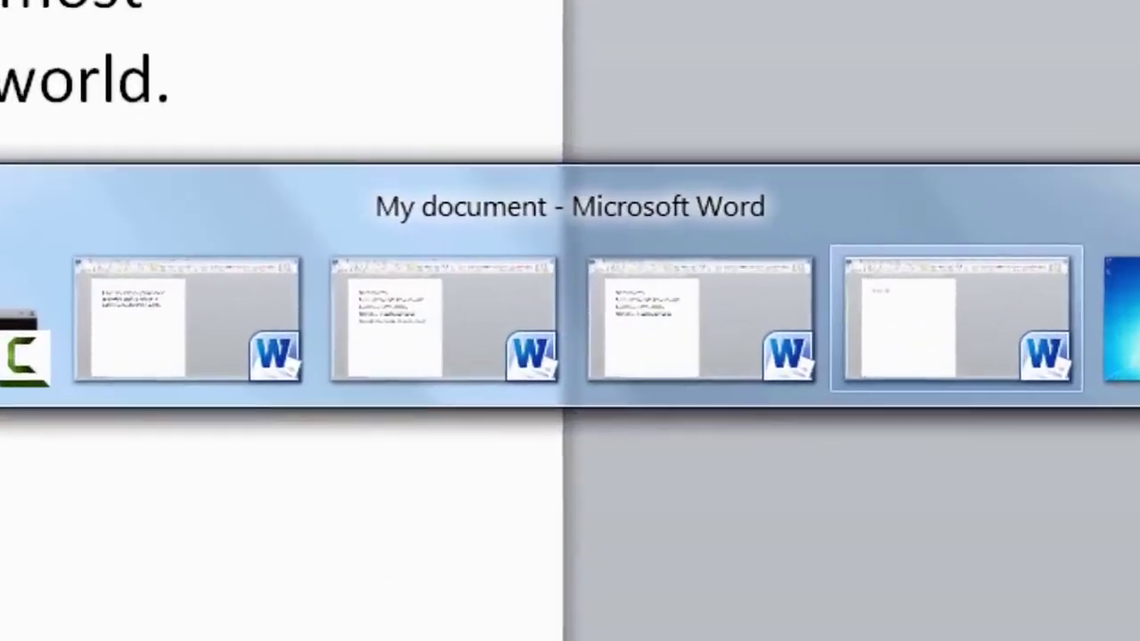
Step: Cycle through the open documents with Alt+Tab until the Pakistan window is in front
key(alt+Tab)
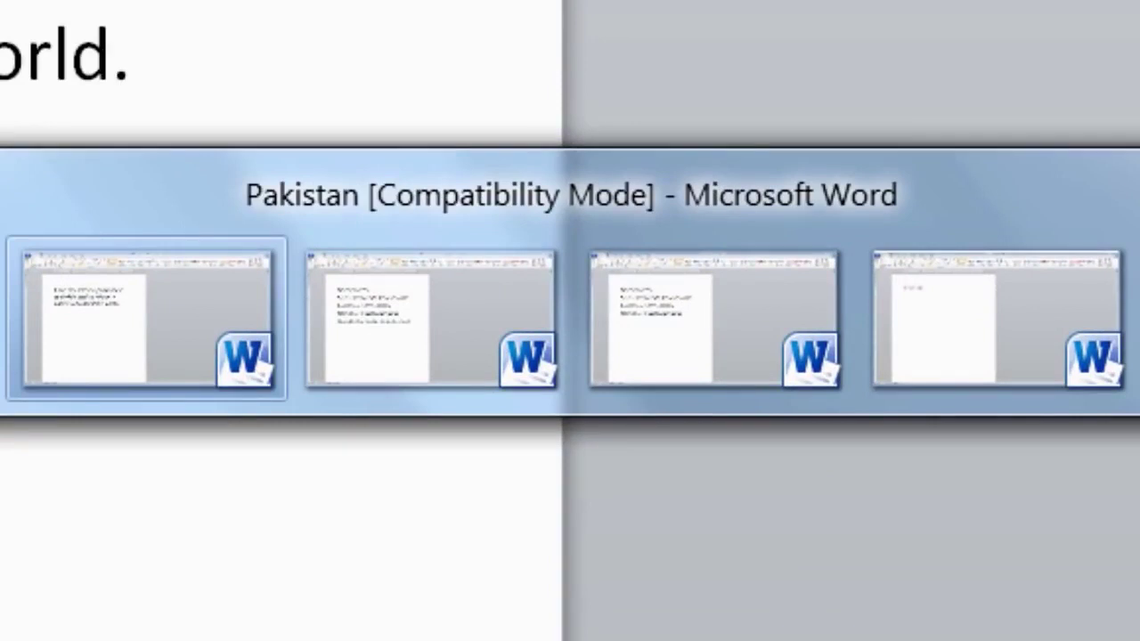
key(alt+Tab)
key(alt+Tab)
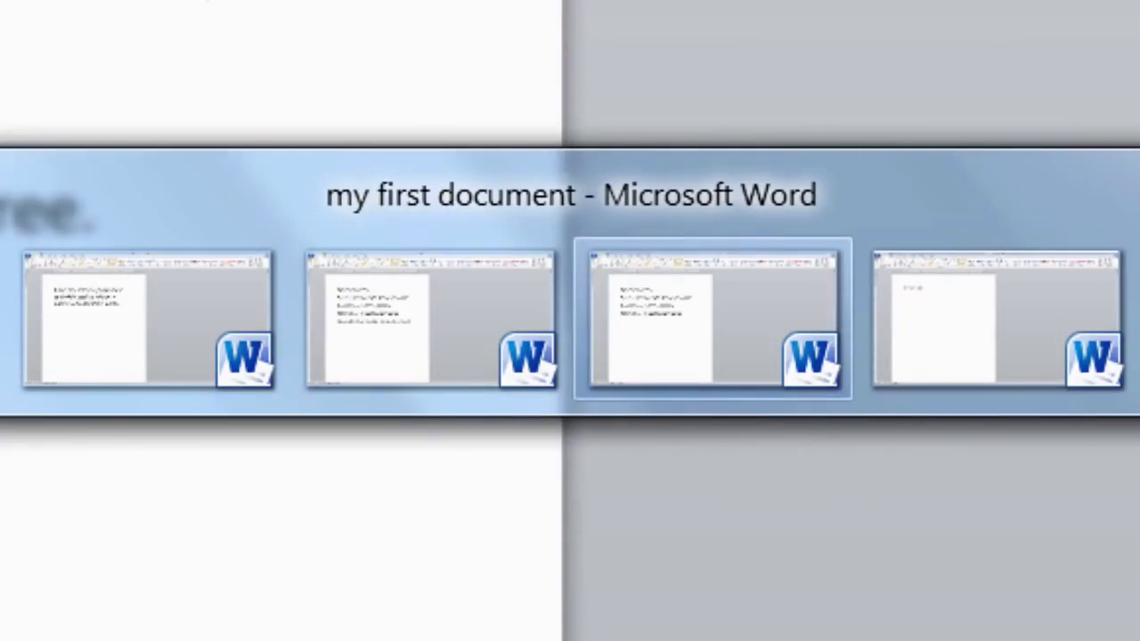
key(alt+Tab)
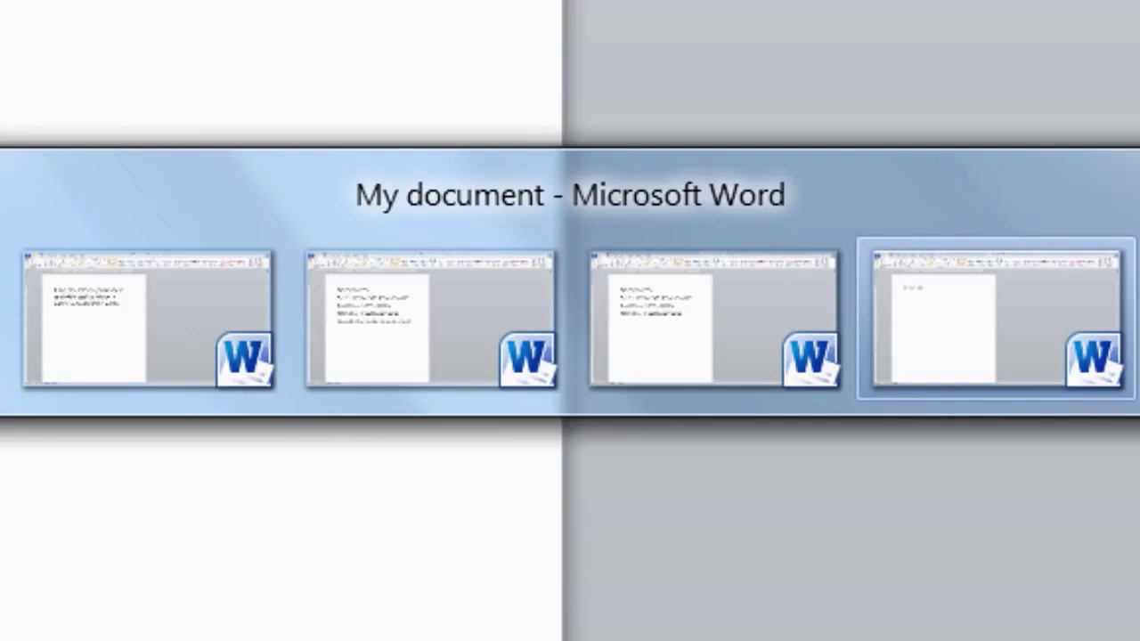
key(alt+Tab)
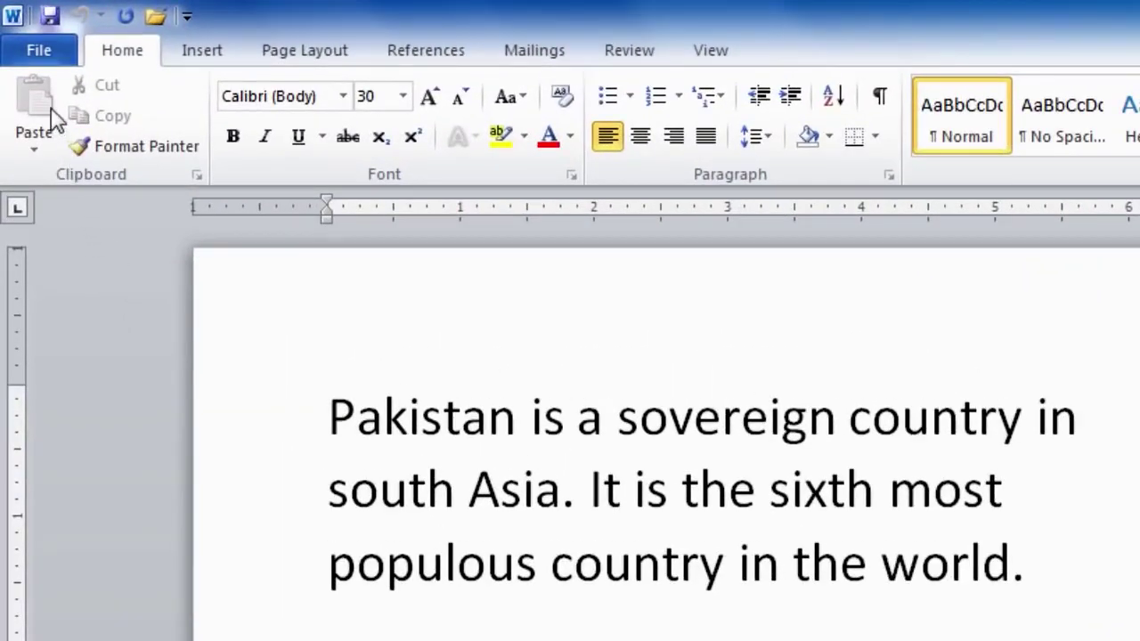
Step: Save As a copy of Pakistan into the Documents > OneNote Notebooks folder
click(39, 51)
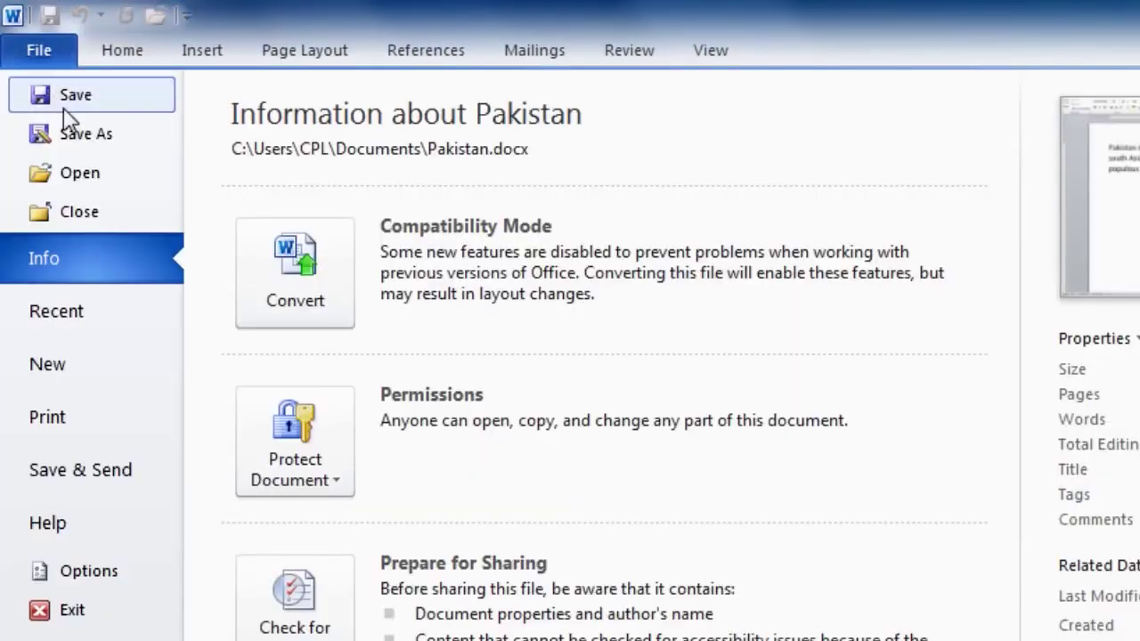
click(75, 136)
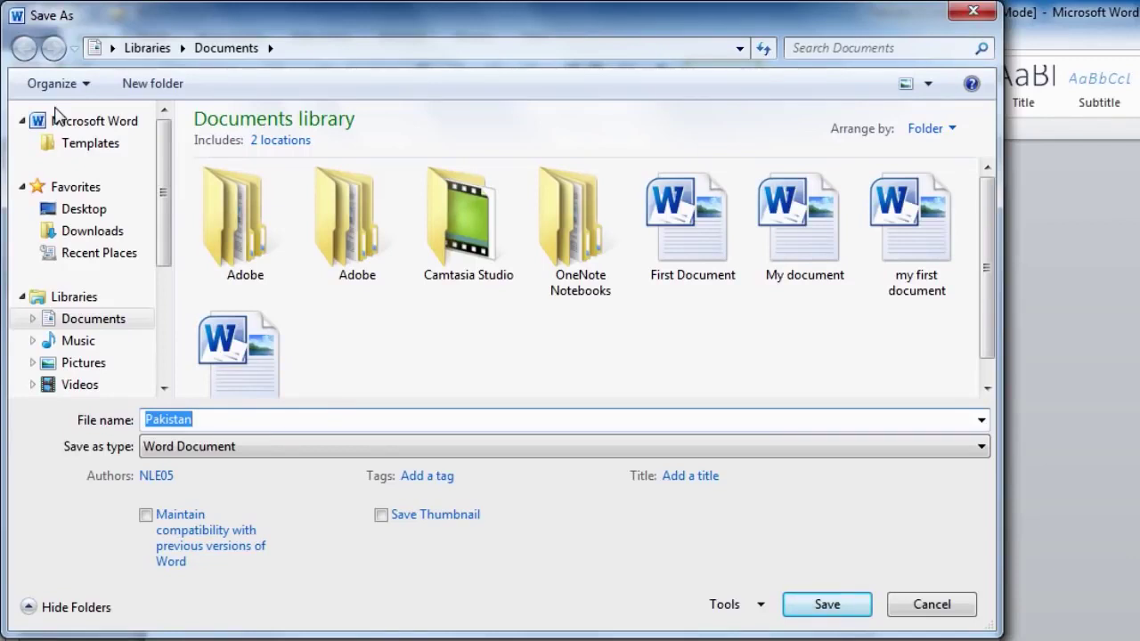
drag(161, 231, 165, 361)
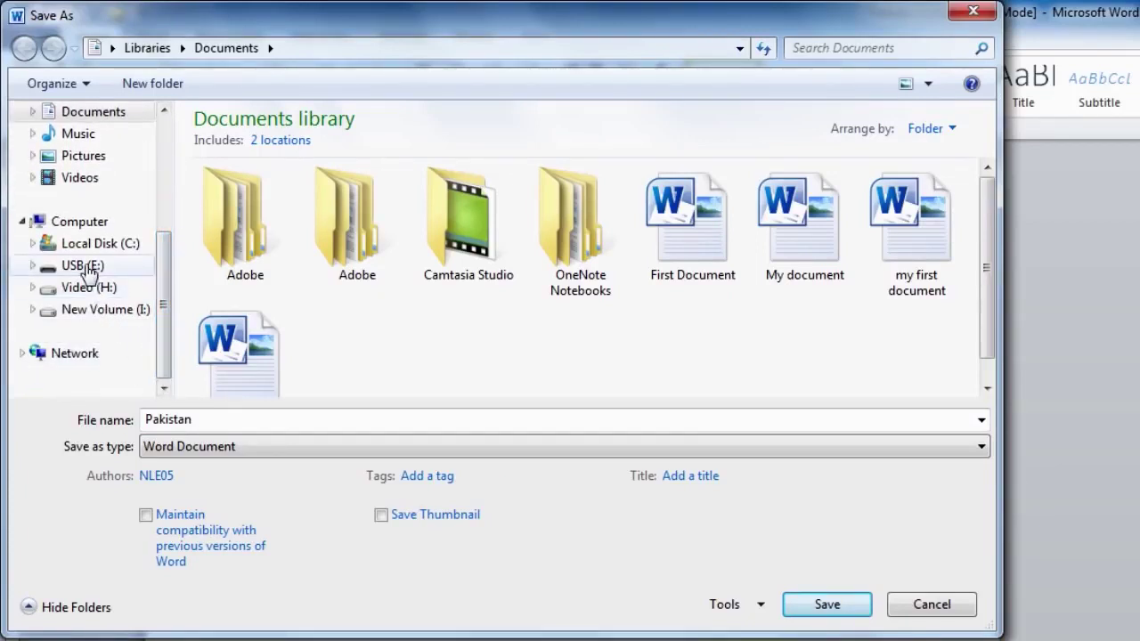
click(89, 267)
drag(164, 267, 177, 216)
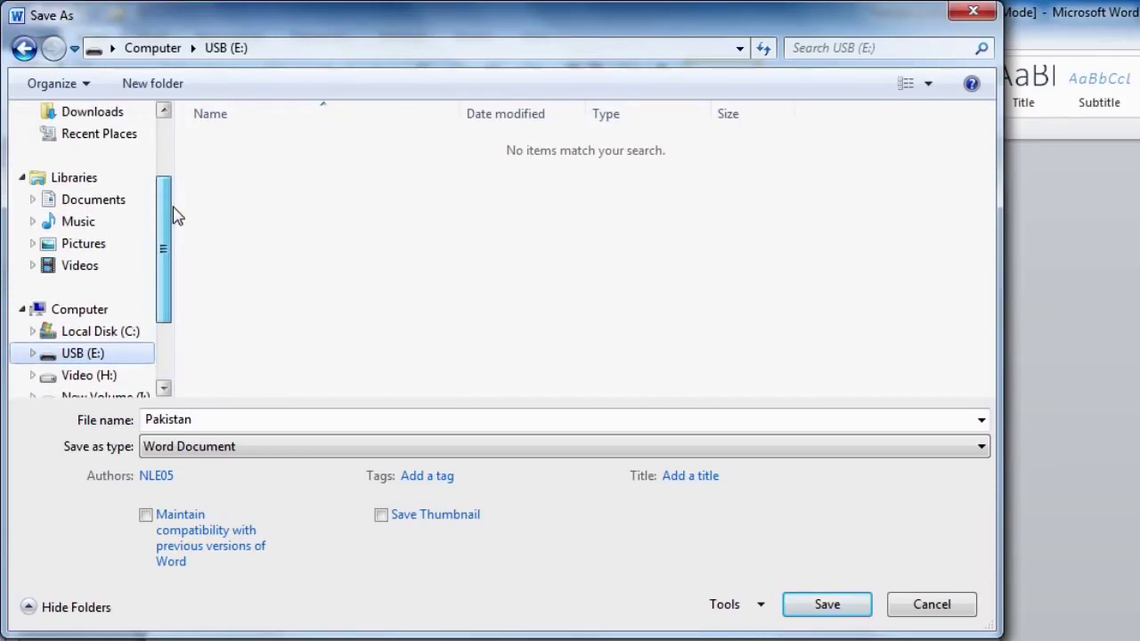
click(121, 206)
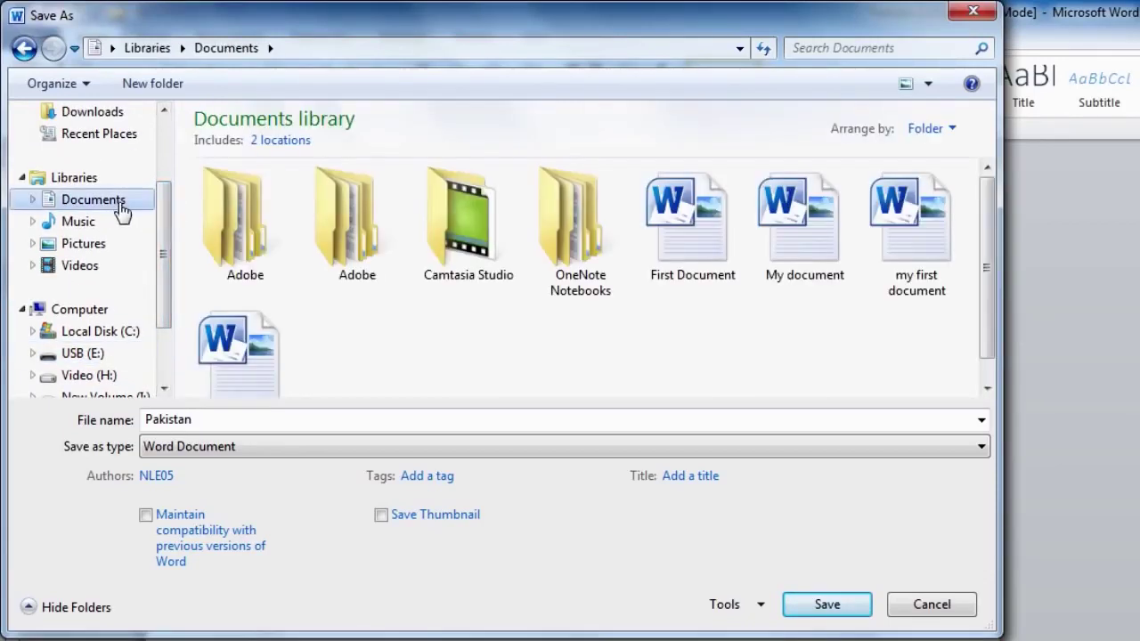
double_click(570, 223)
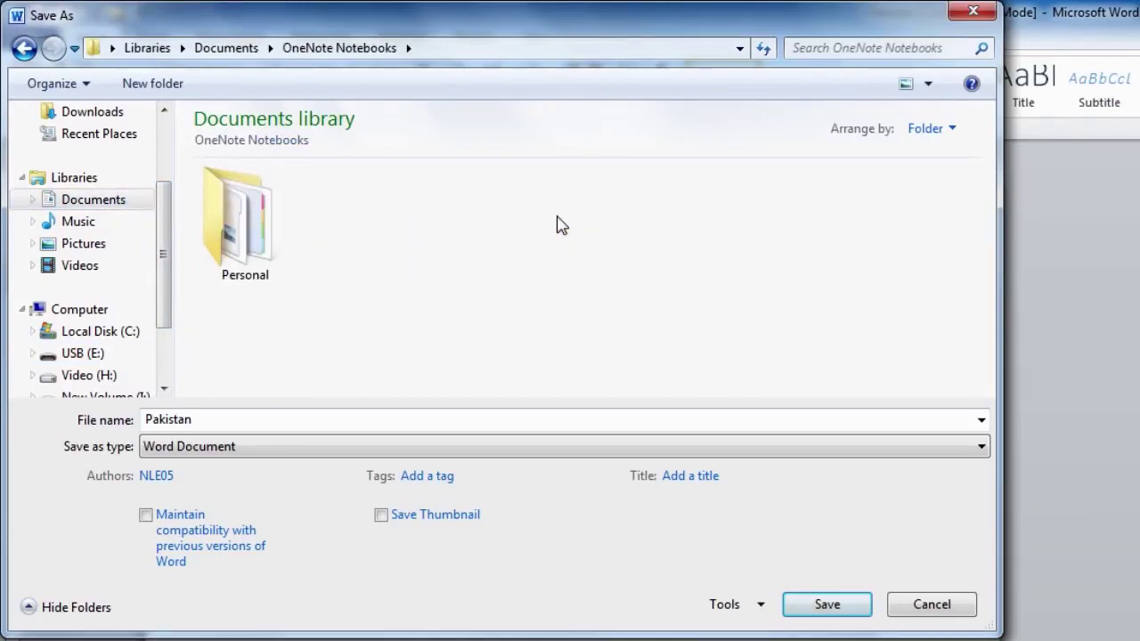
click(817, 608)
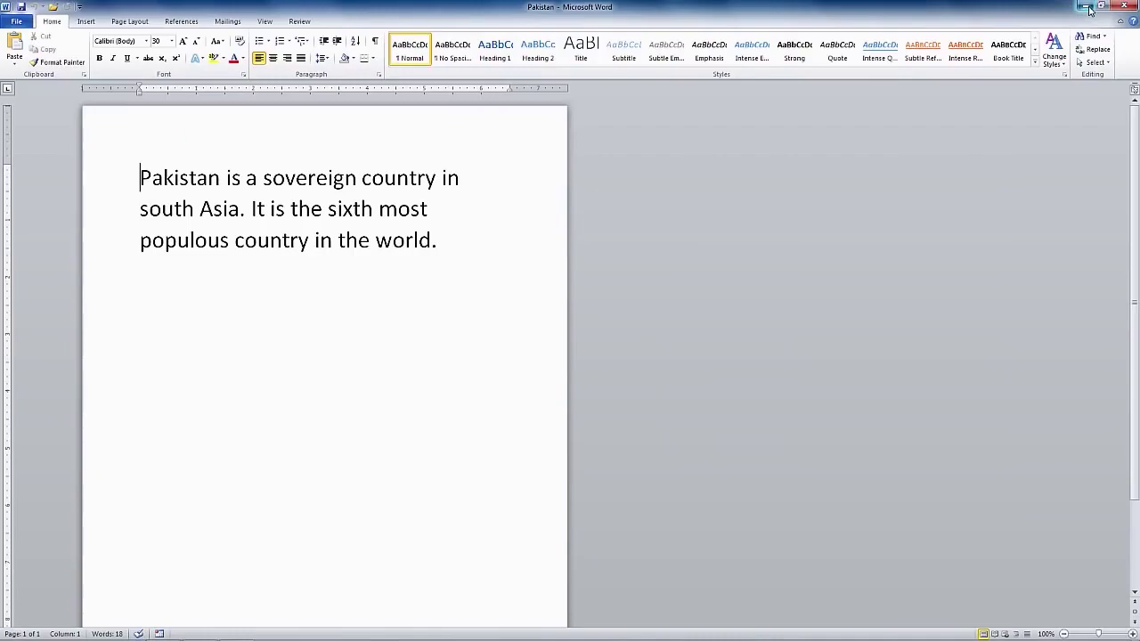
Step: Minimize Word and open the Documents library in an Explorer window at the upper left
click(1090, 12)
double_click(22, 25)
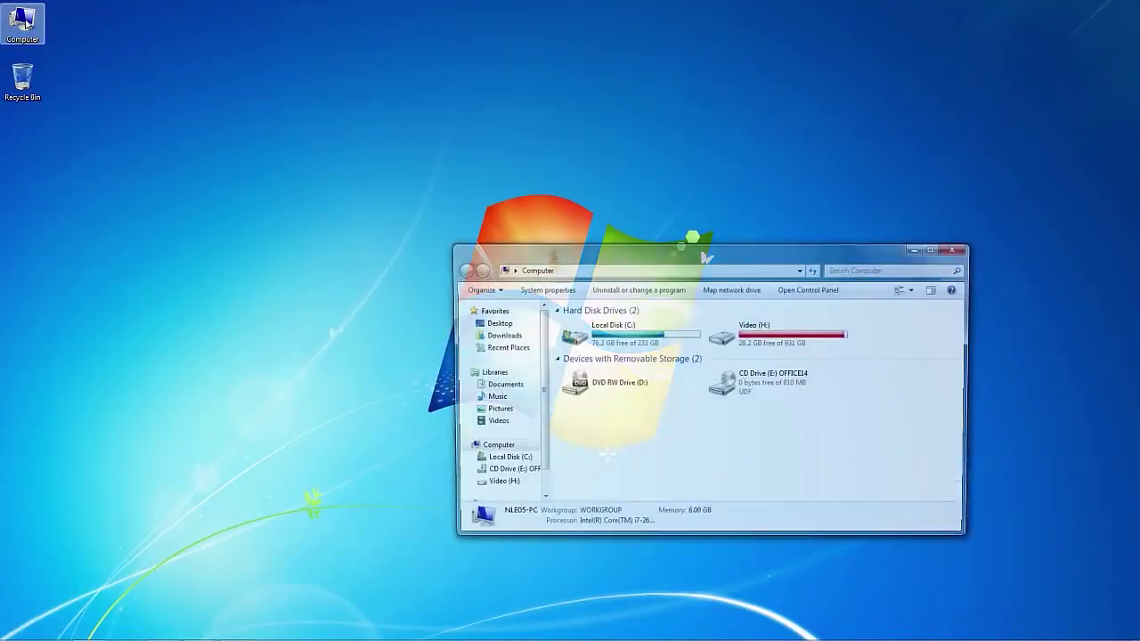
click(498, 385)
drag(728, 249, 333, 130)
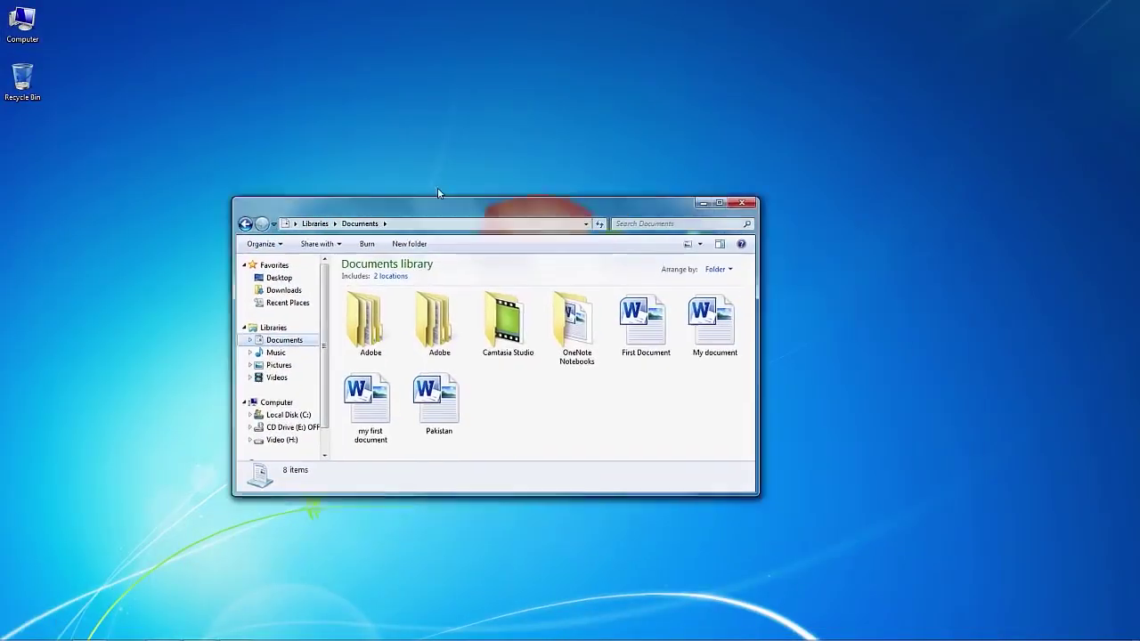
Step: Open a second Documents window on the right with OneNote Notebooks, and select both Pakistan files
double_click(23, 25)
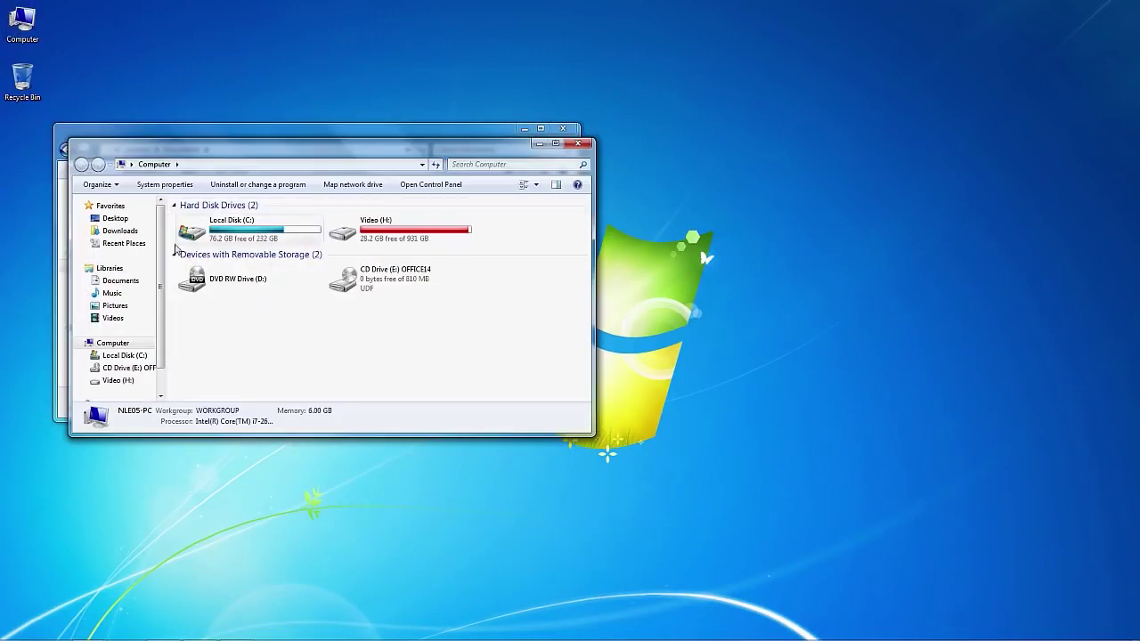
click(120, 280)
mouse_move(454, 154)
mouse_down()
mouse_move(917, 151)
mouse_move(796, 312)
mouse_up()
double_click(879, 263)
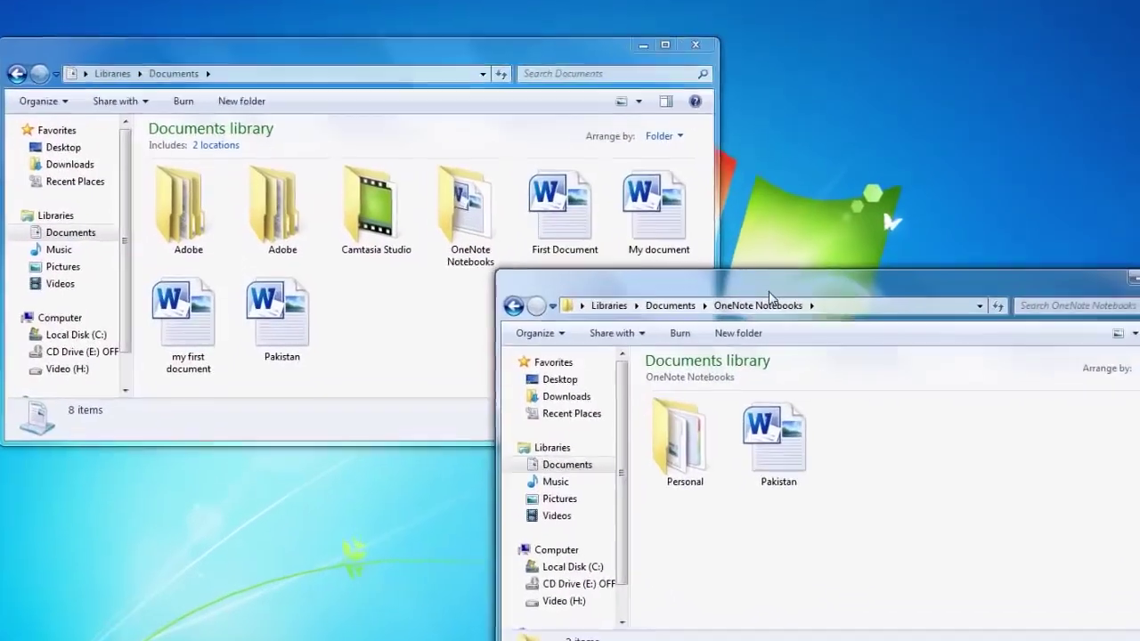
click(311, 337)
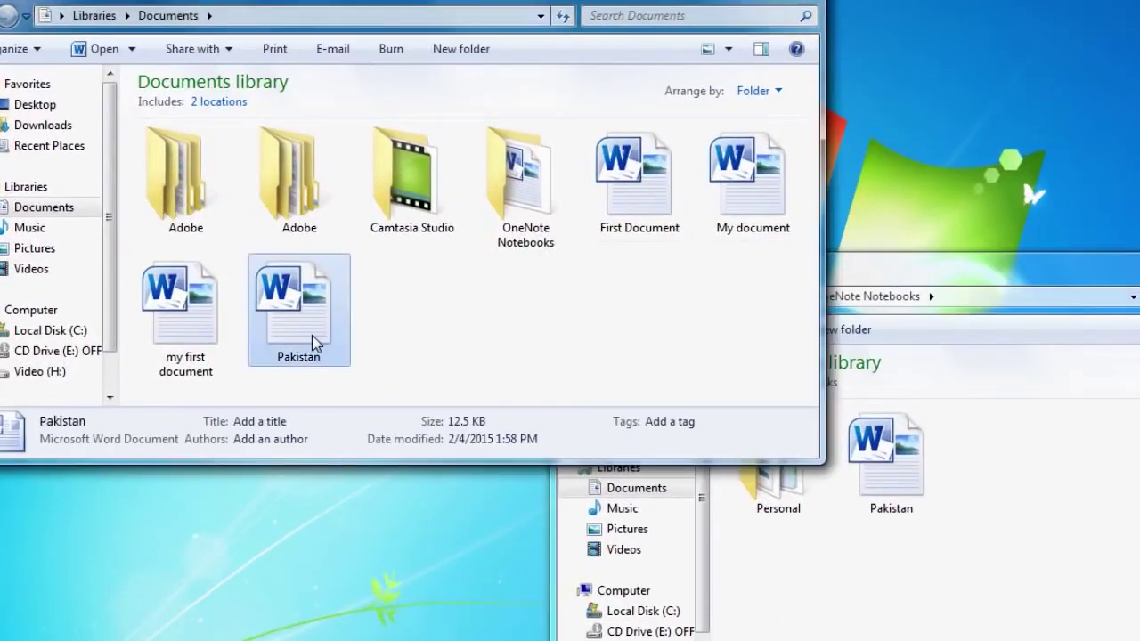
click(908, 472)
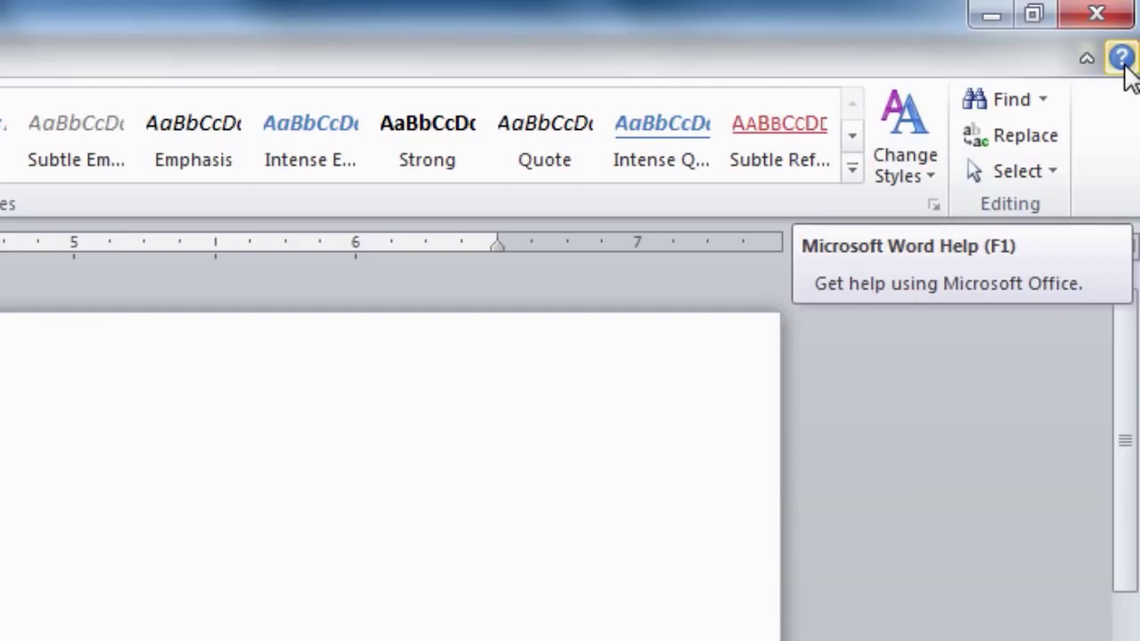
Step: Search Word Help for 'how to save a file'
click(1121, 59)
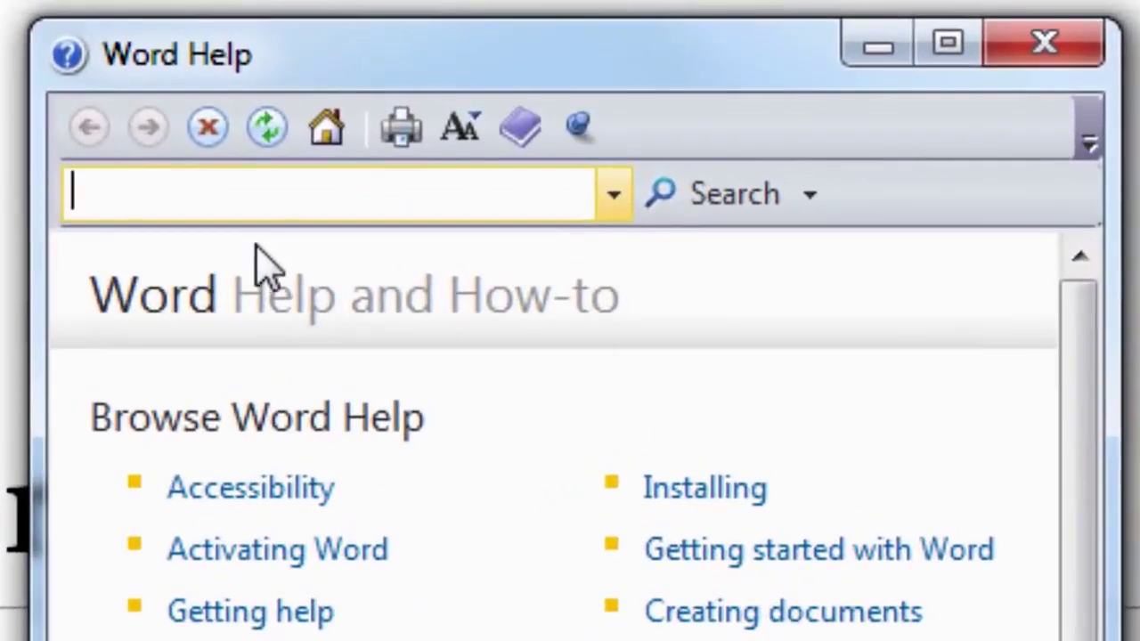
text(how to save a file)
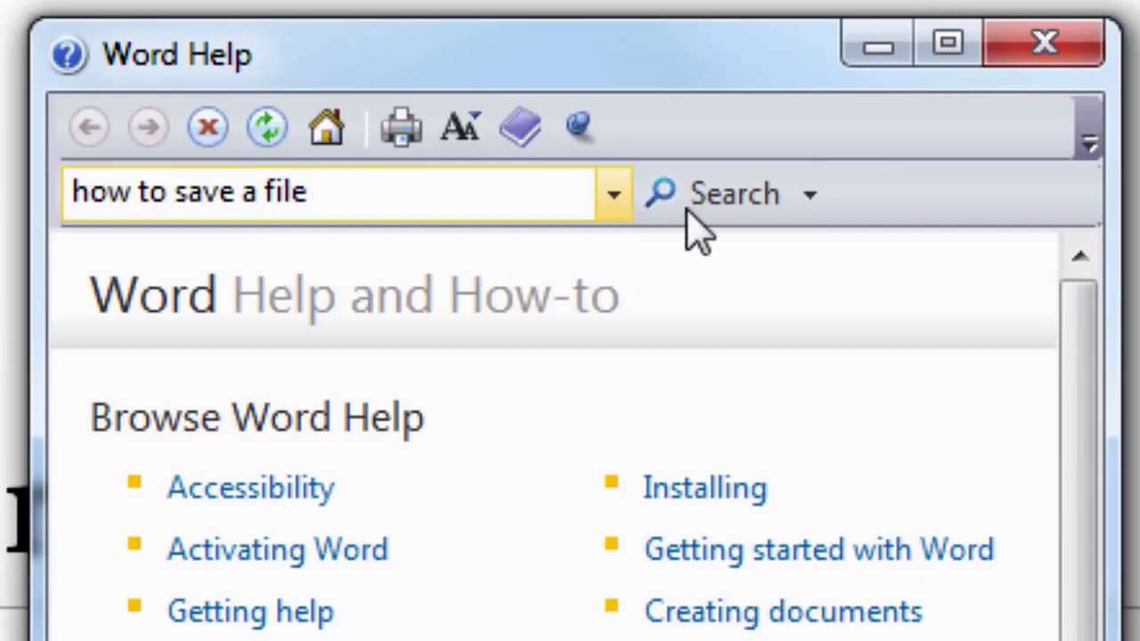
click(706, 199)
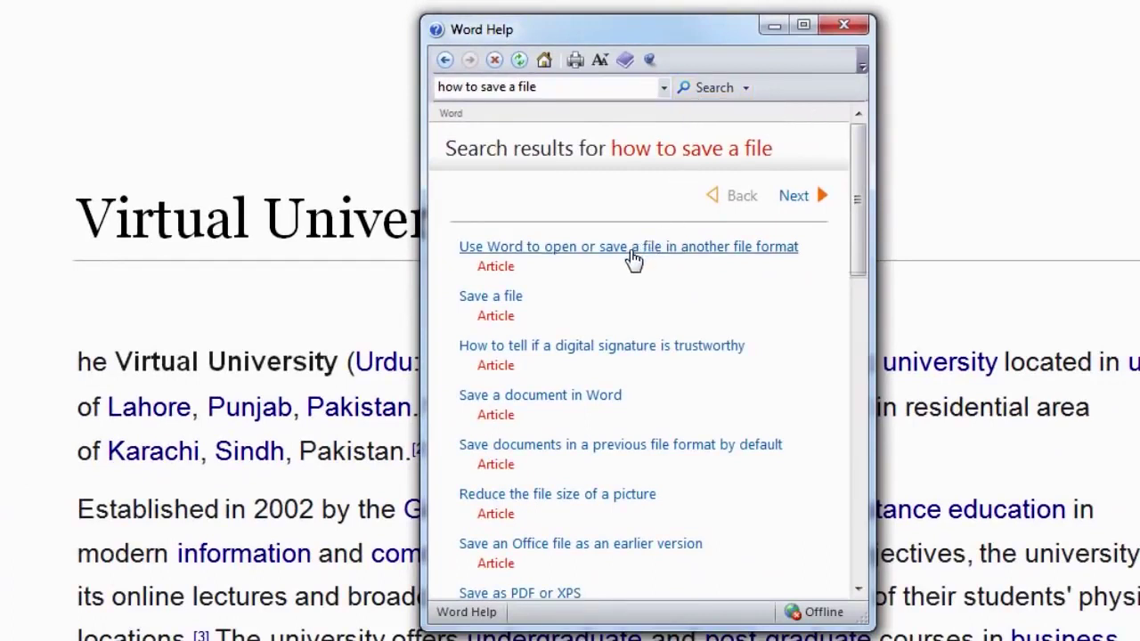
Step: Read the 'Save a file' help article, then close Word Help
click(504, 307)
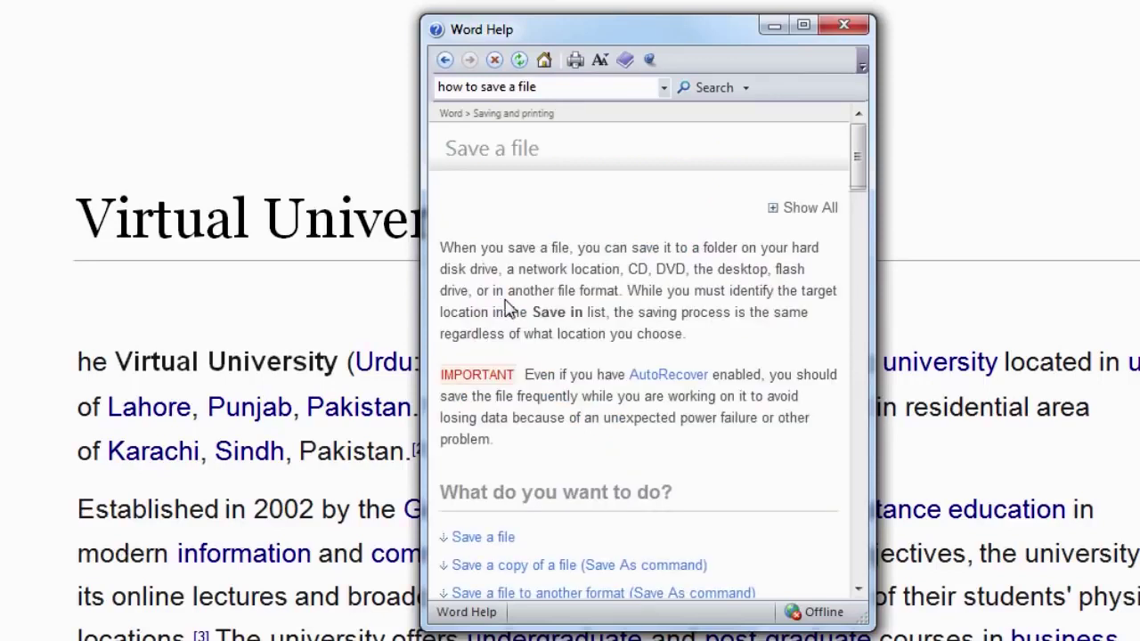
drag(857, 183, 858, 331)
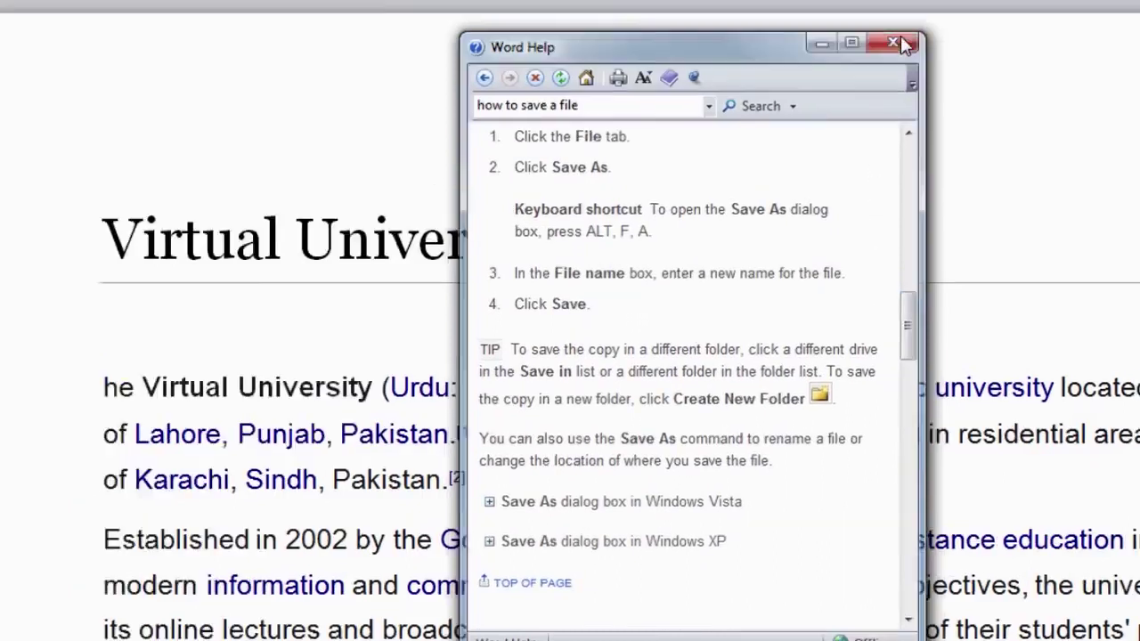
click(899, 42)
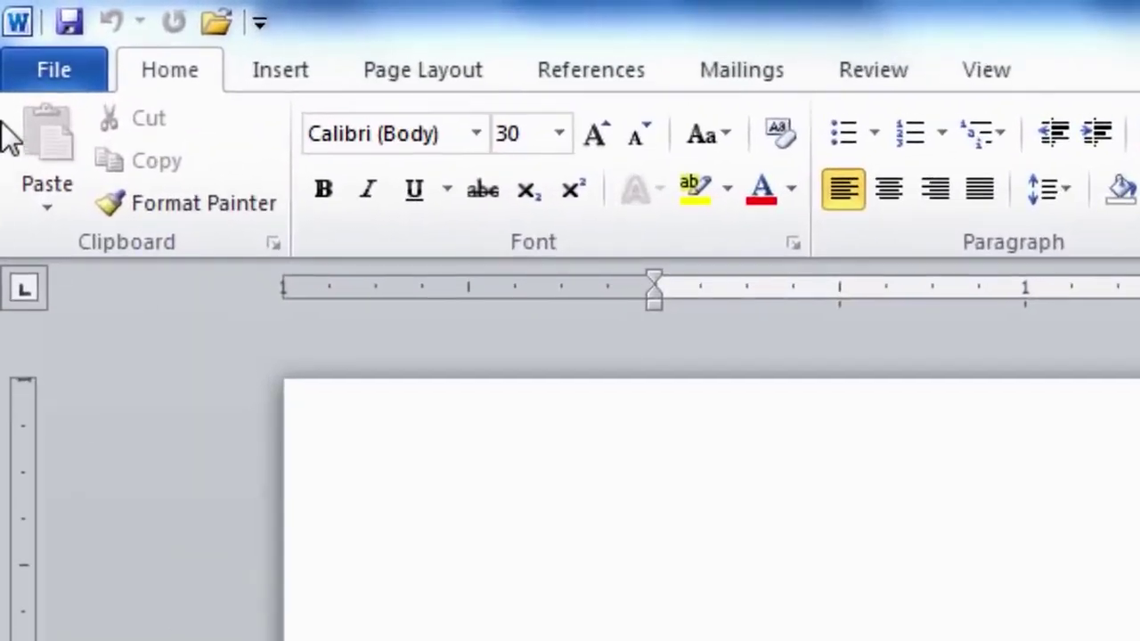
Step: Close the Pakistan document and the empty Word window, then exit Word from First Document
click(54, 71)
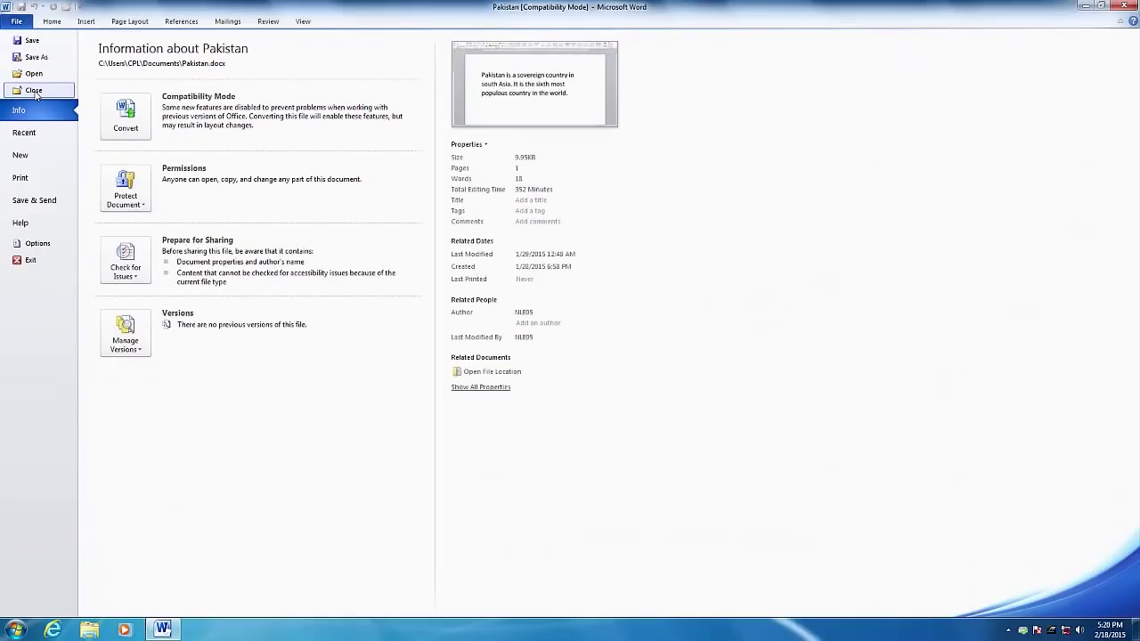
click(35, 93)
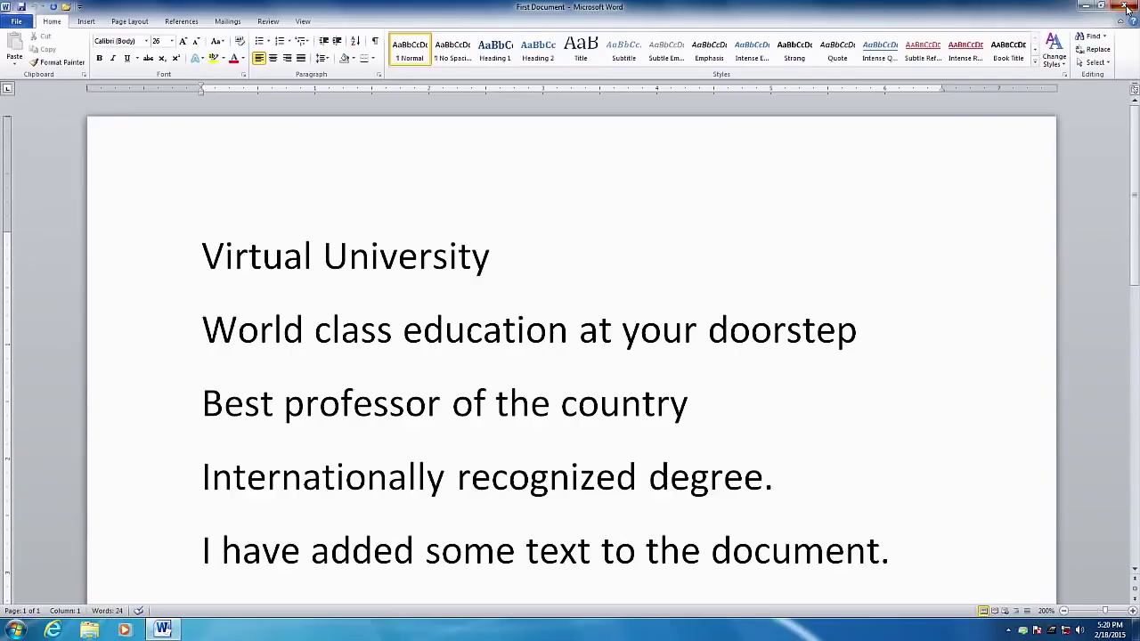
click(1127, 10)
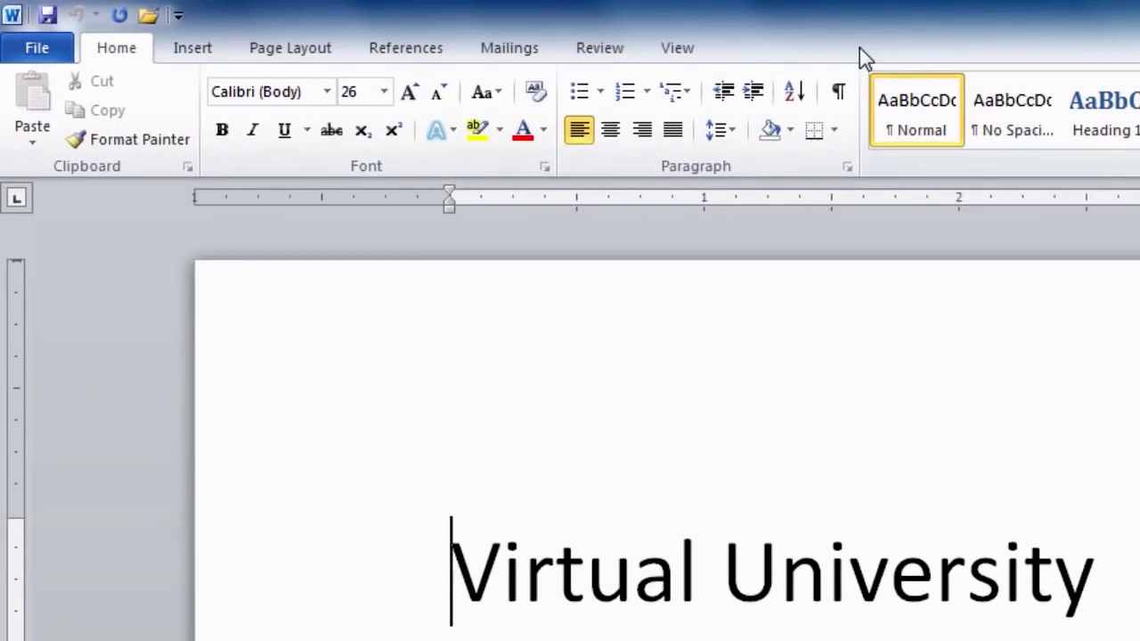
click(44, 46)
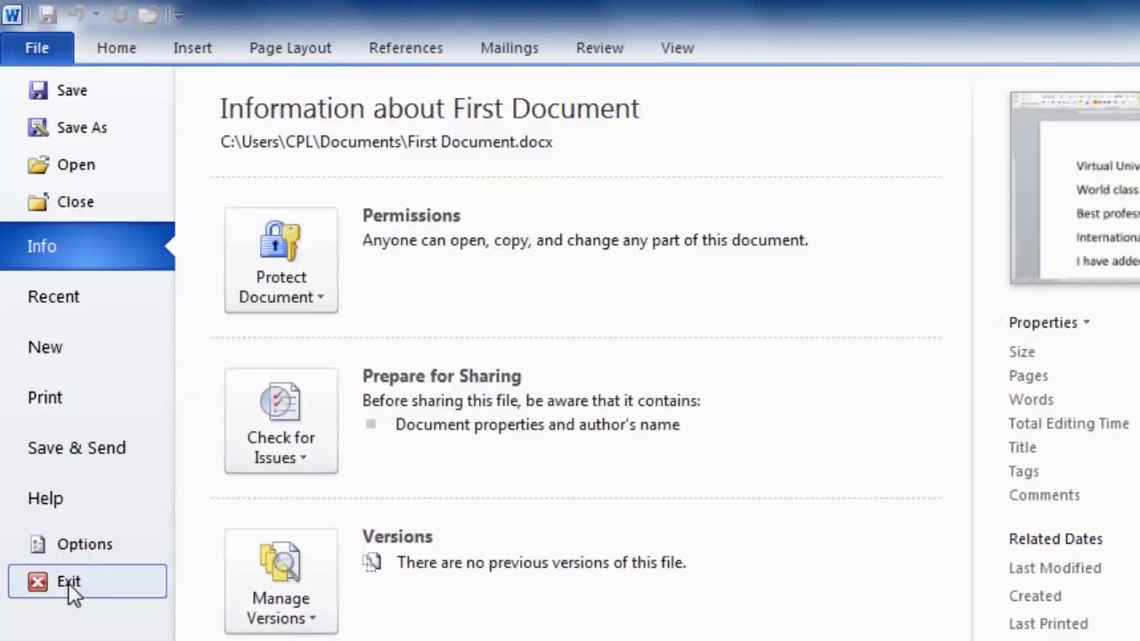
click(71, 585)
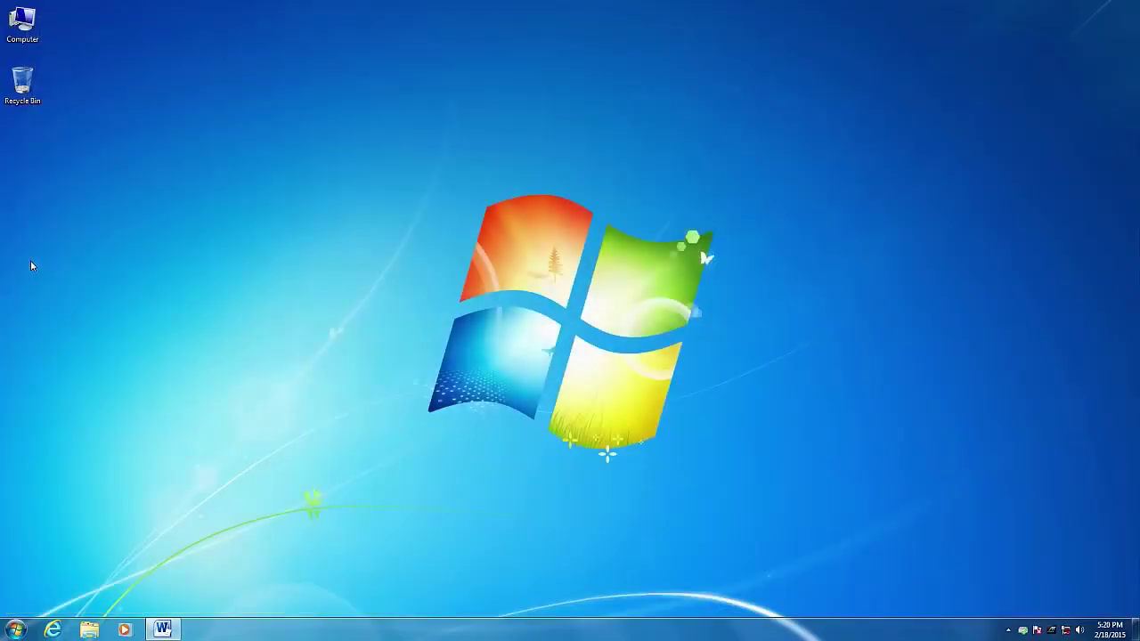